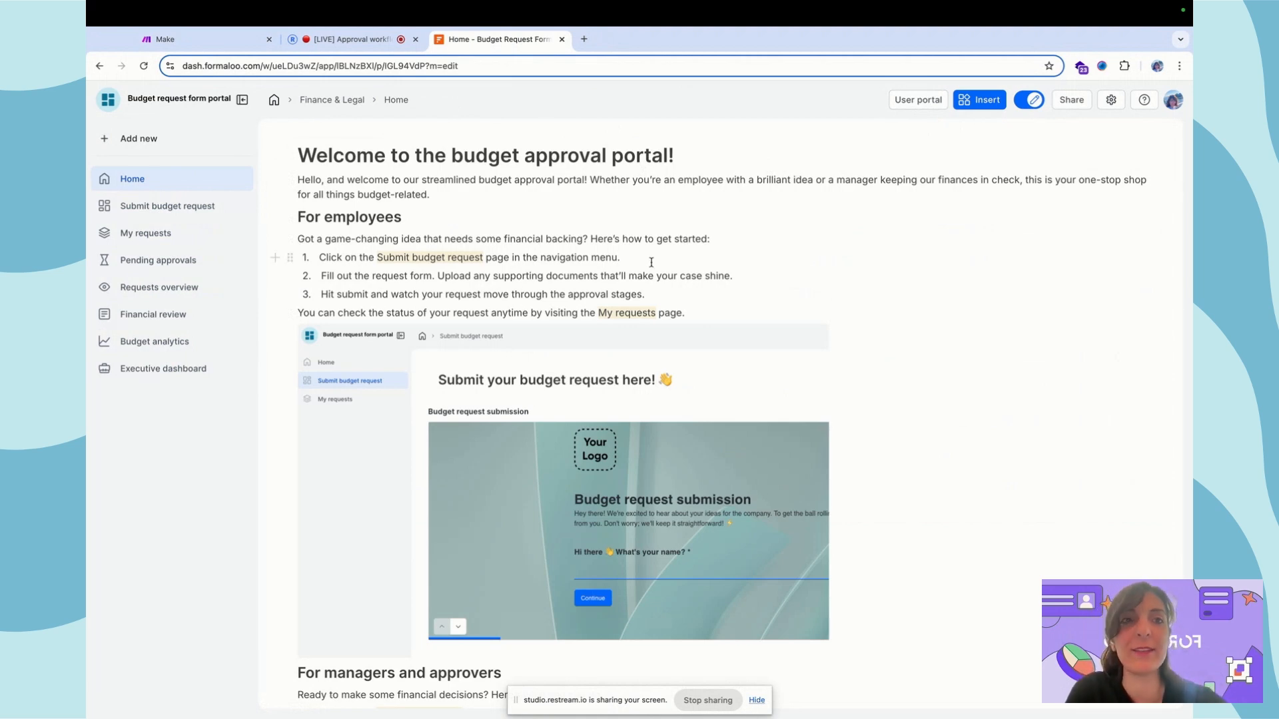
# Open the User portal table listing six users, from System Administrator down to Employee
pyautogui.click(919, 101)
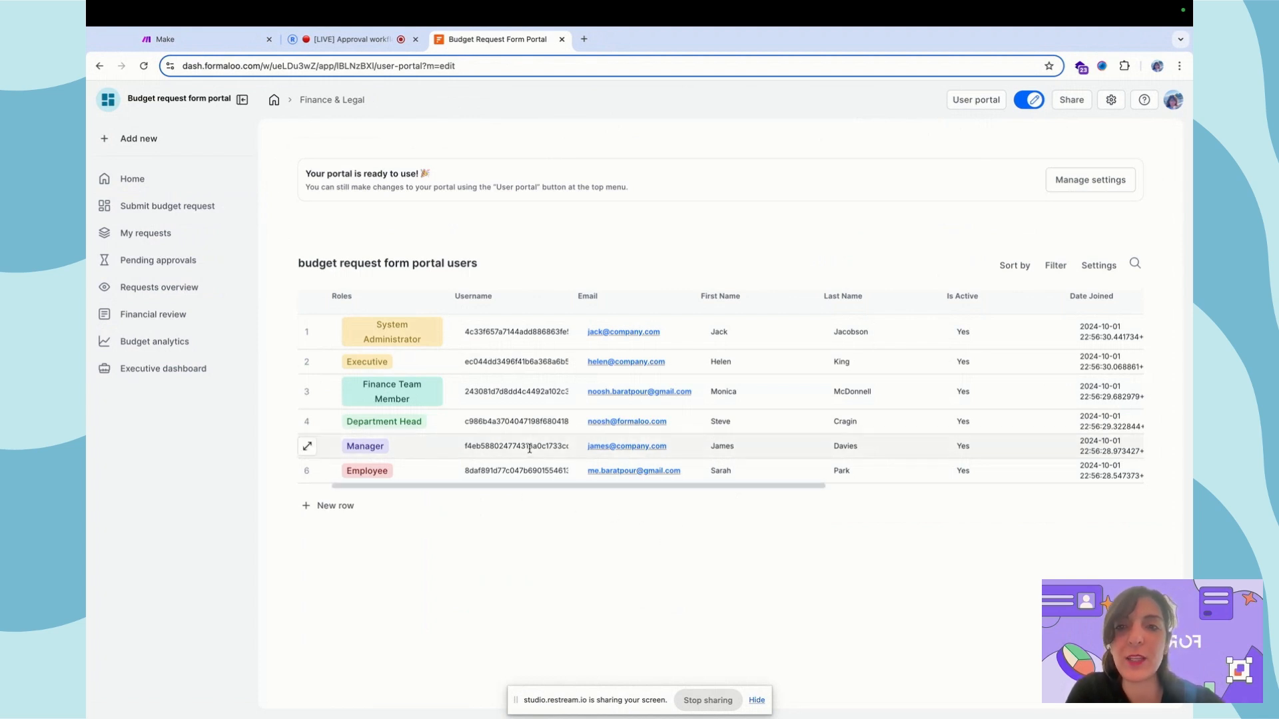
# Finish portal setup with the current user base and Budget request submission base, then open Submit budget request
pyautogui.click(1118, 181)
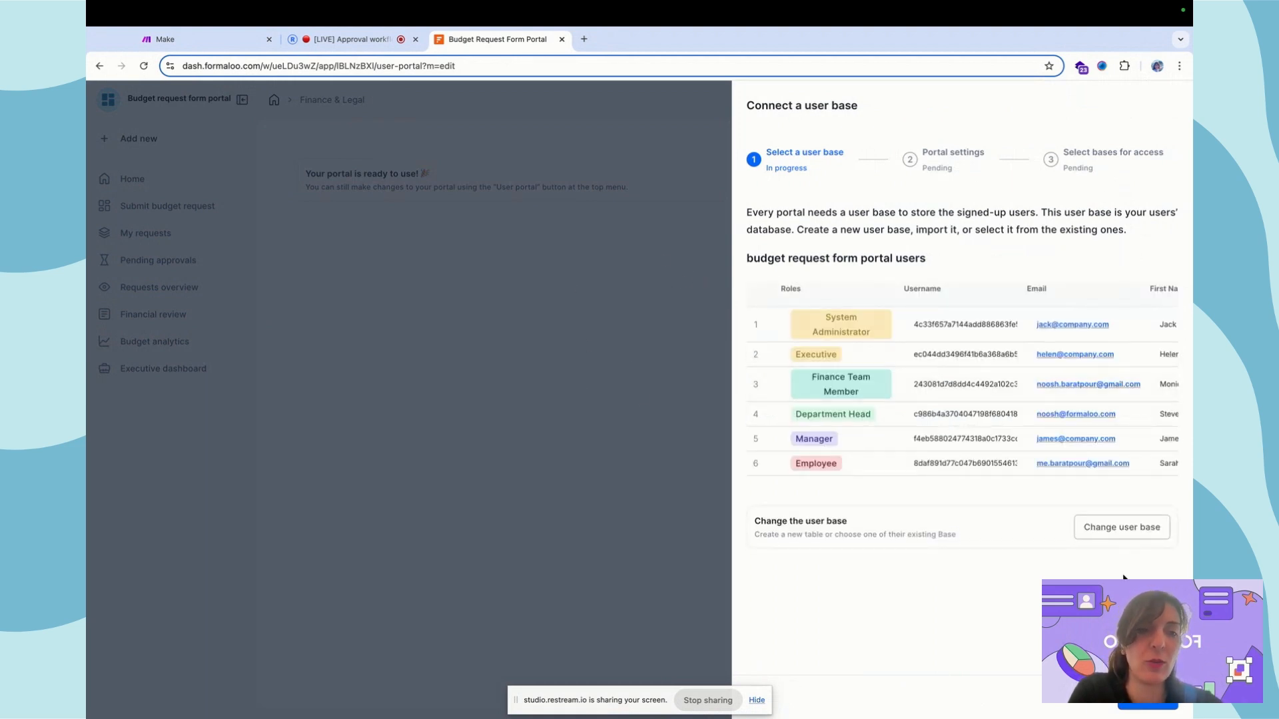
pyautogui.click(1148, 697)
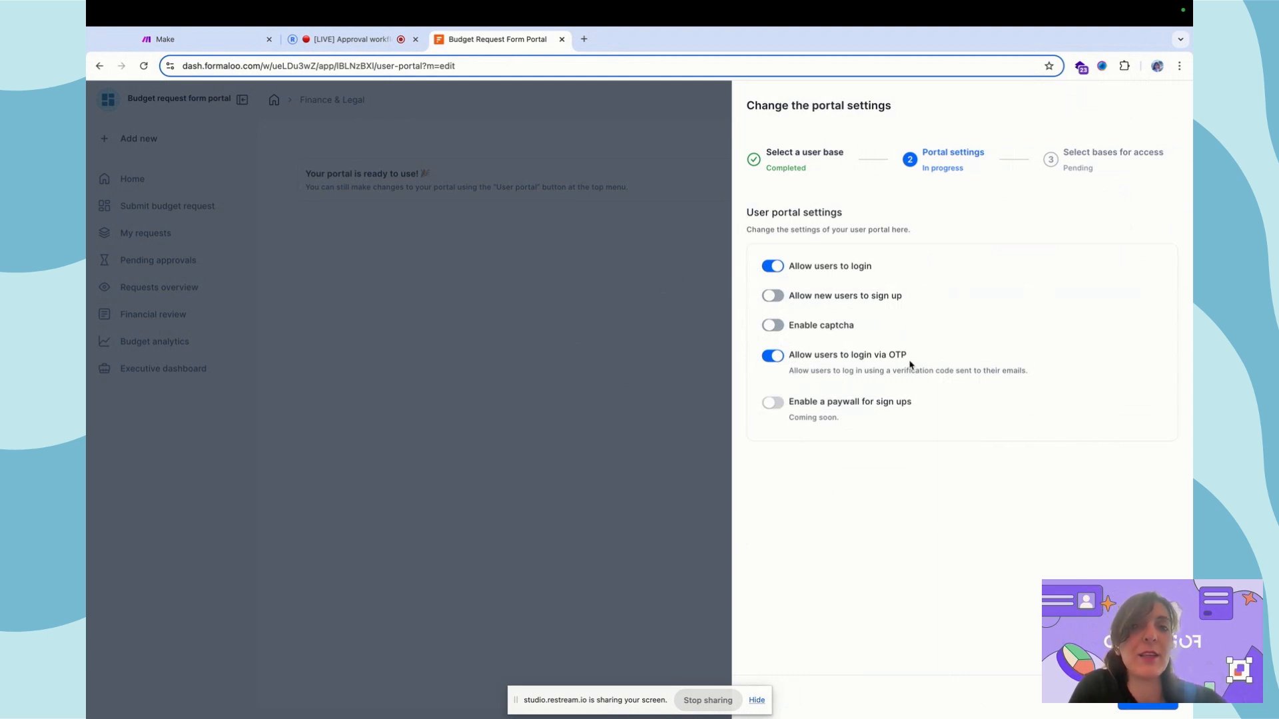
pyautogui.click(1149, 705)
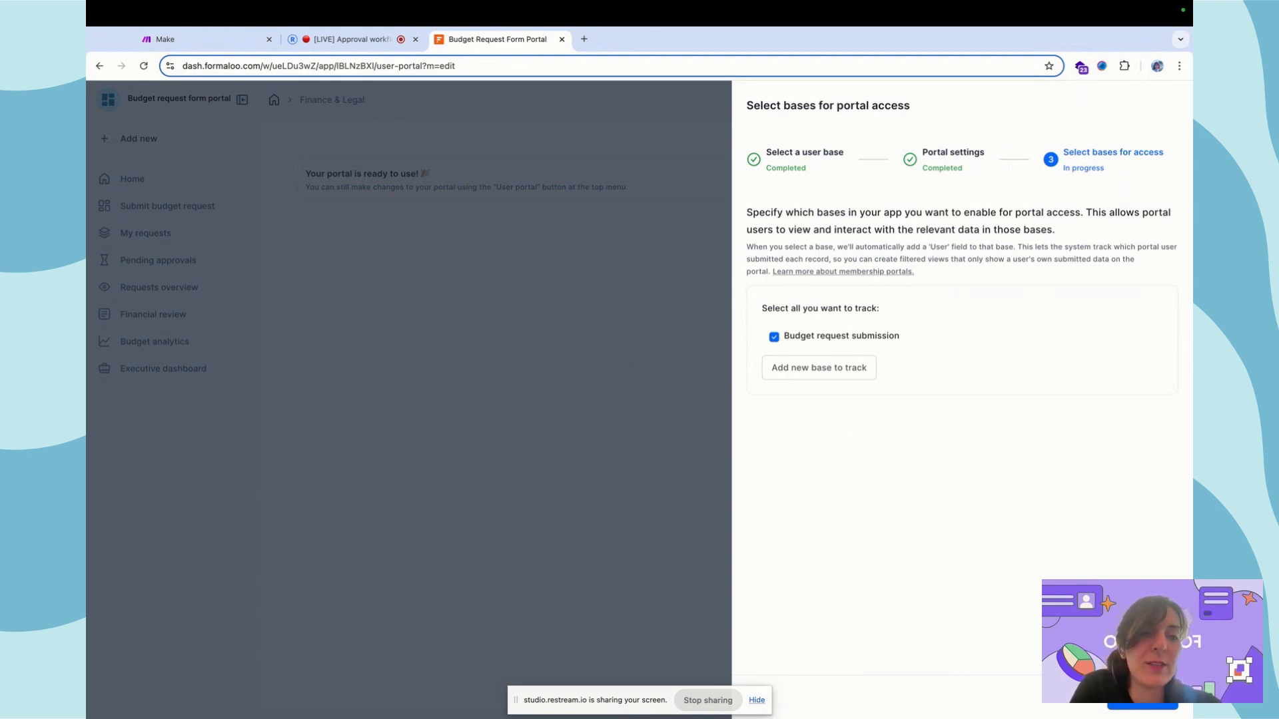
pyautogui.click(1143, 698)
pyautogui.click(490, 329)
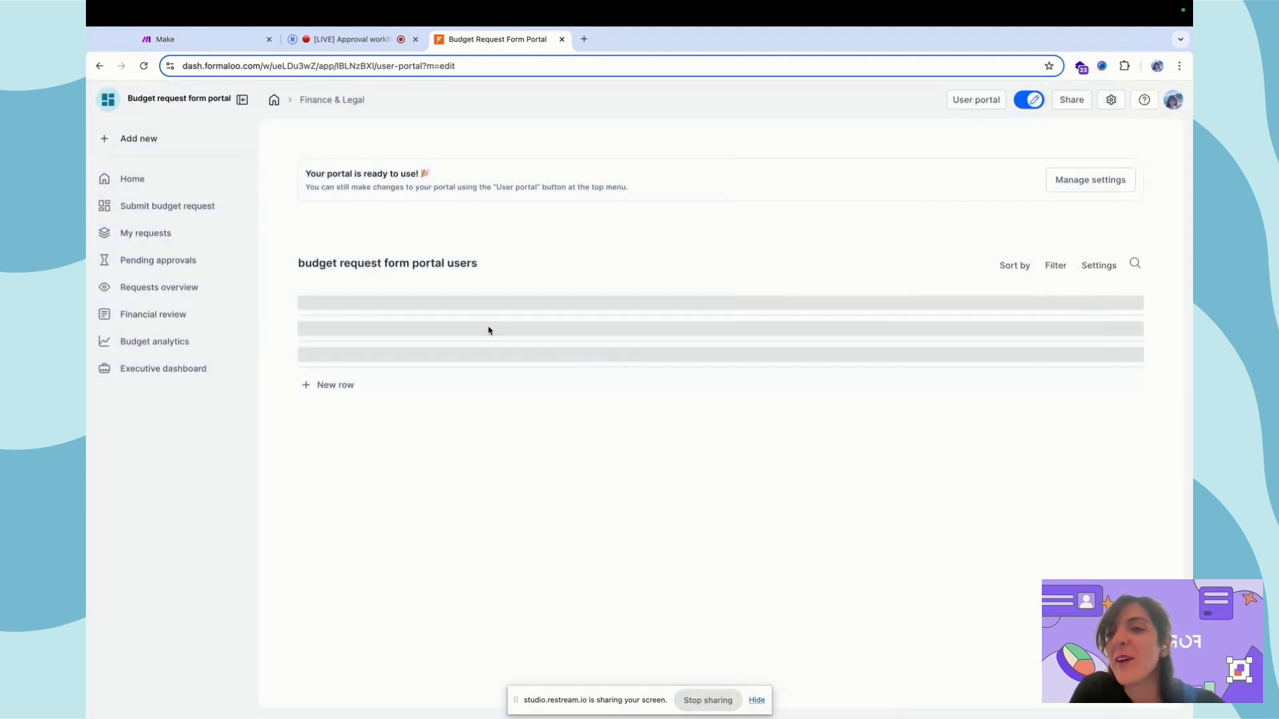
pyautogui.click(137, 209)
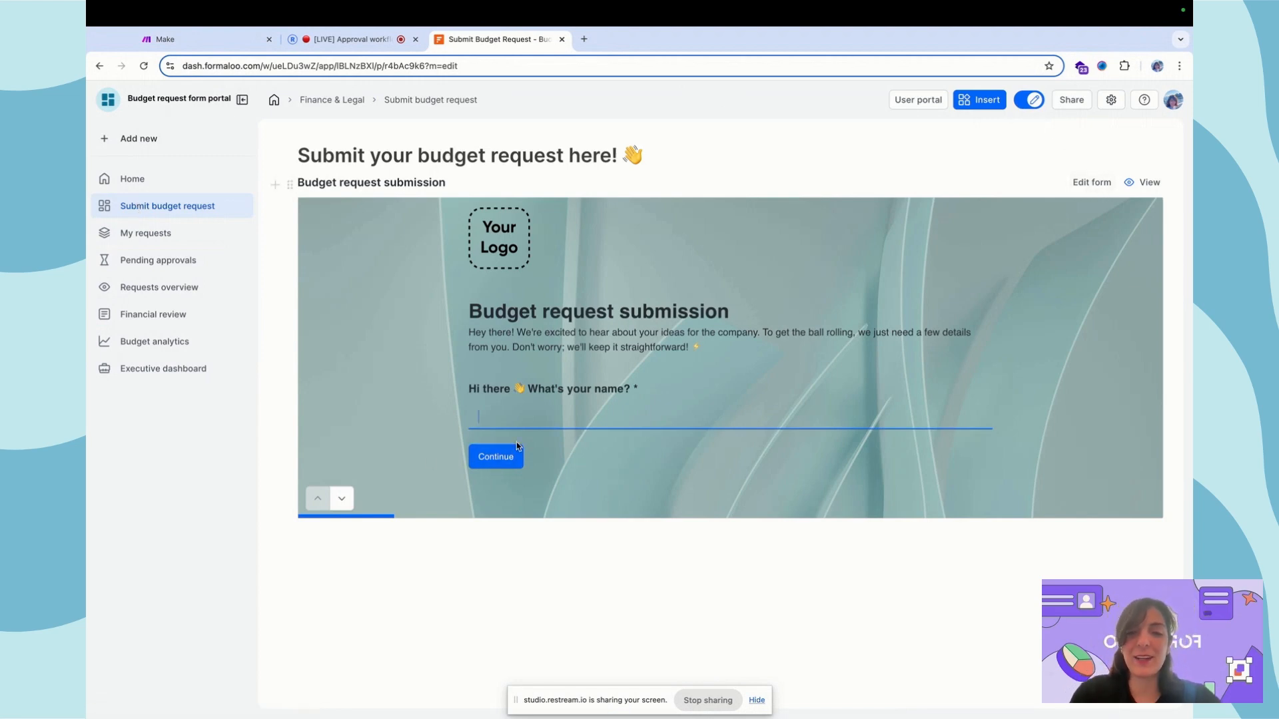
# Test the form by entering the name 'osh', skipping email and choosing a department
pyautogui.write('osh')
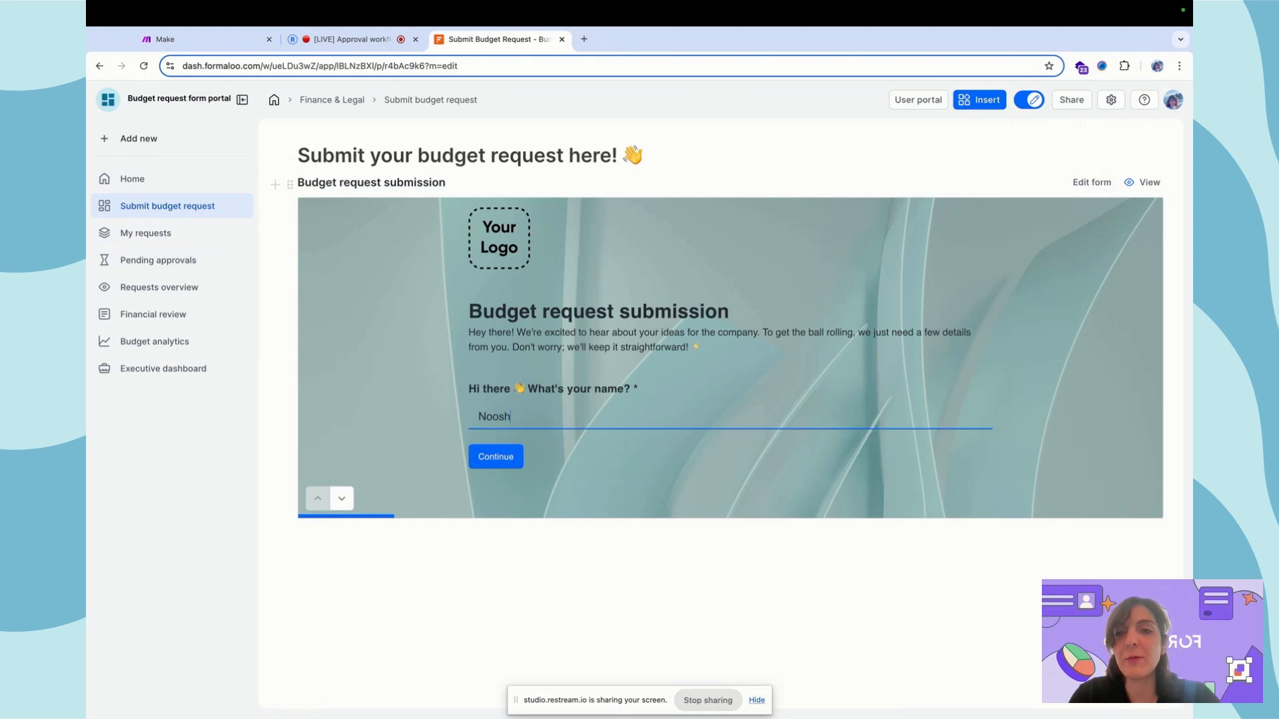
pyautogui.click(505, 459)
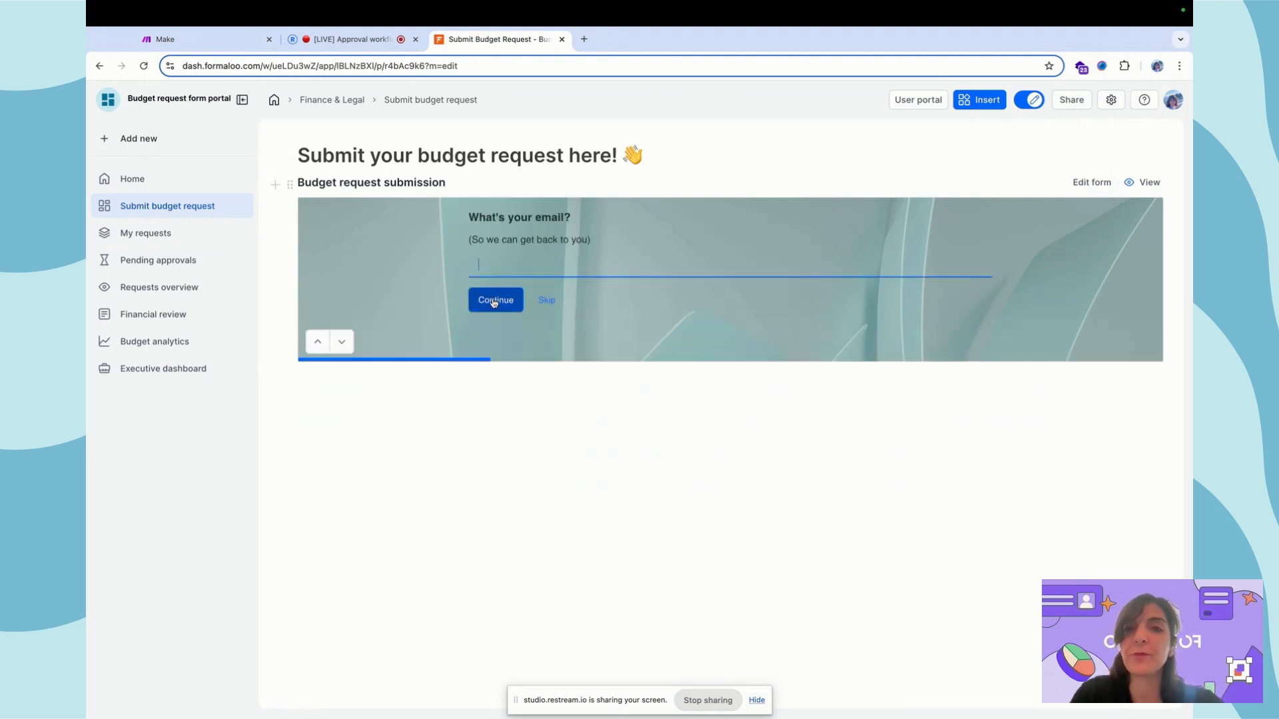
pyautogui.click(495, 301)
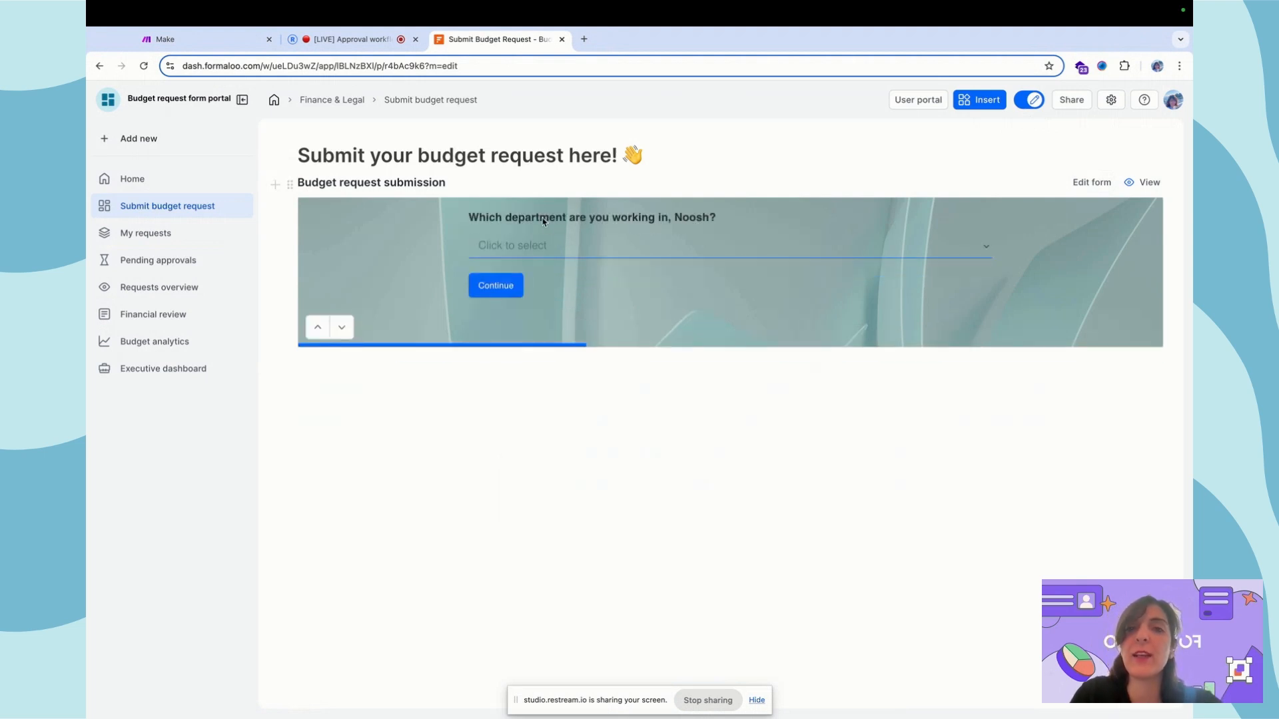
pyautogui.click(513, 246)
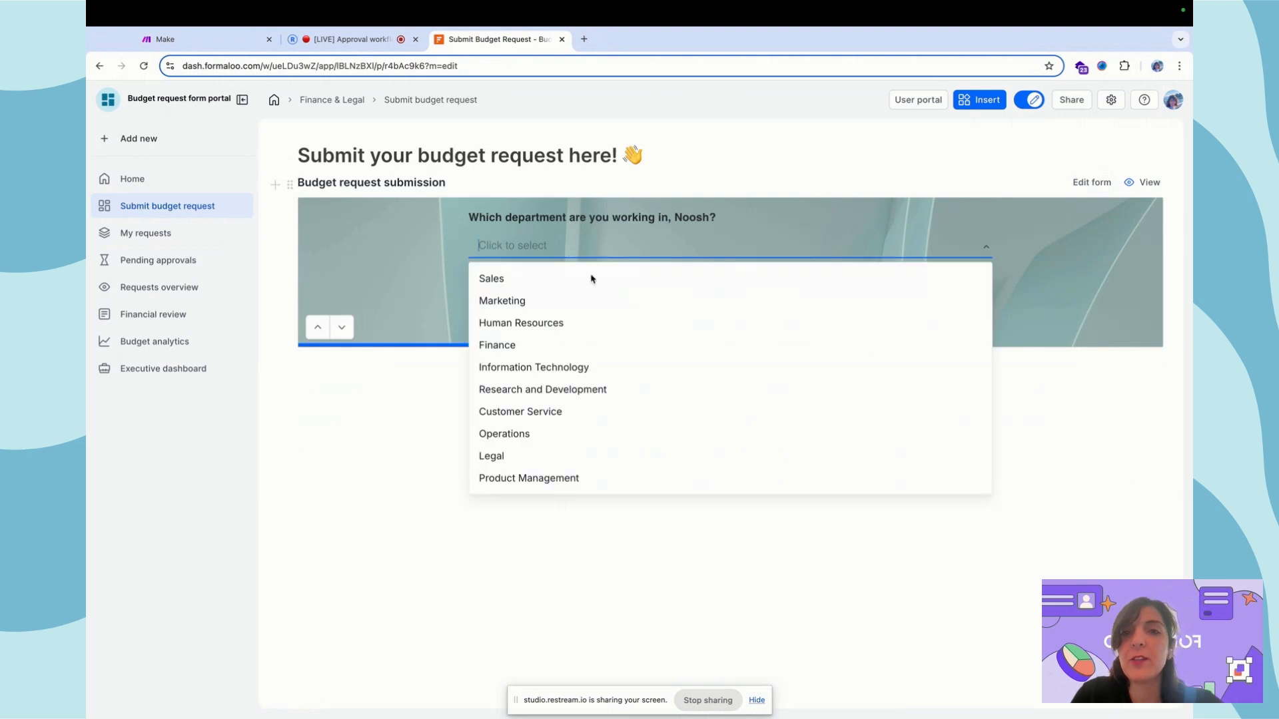
pyautogui.click(412, 281)
pyautogui.click(513, 285)
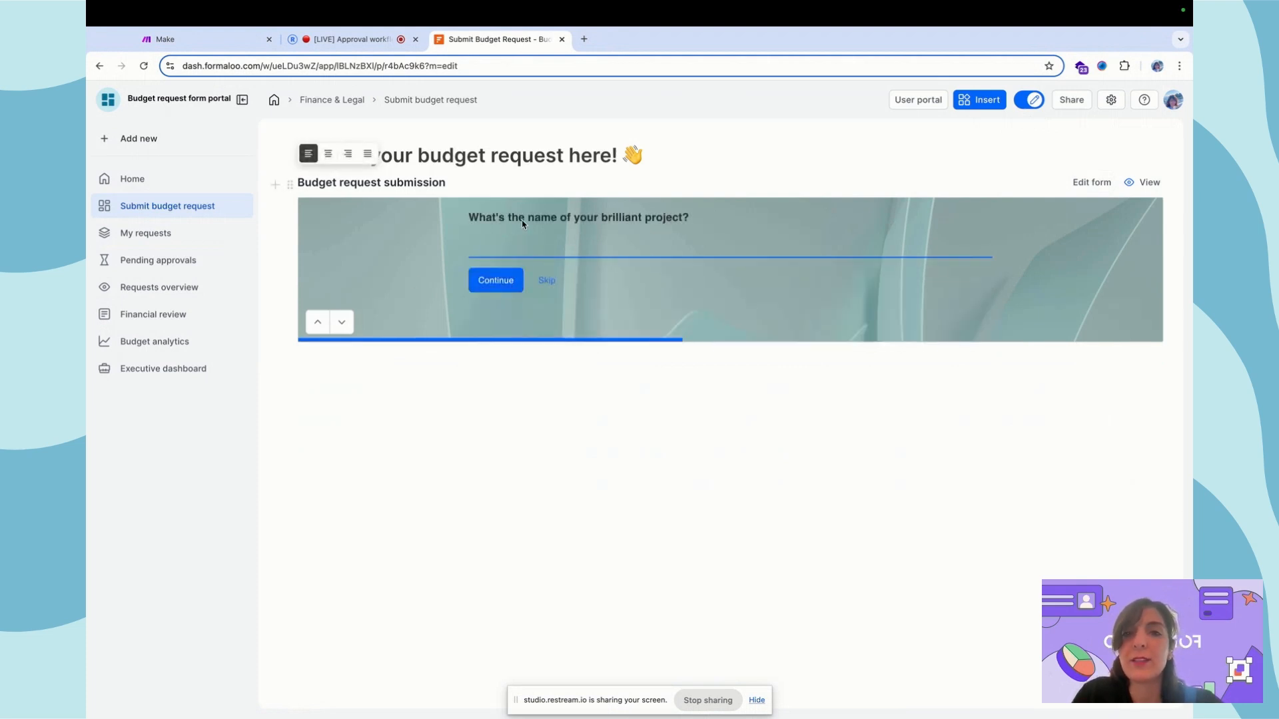
# Continue through the project, funding, date, description and upload questions, then edit the form
pyautogui.click(502, 279)
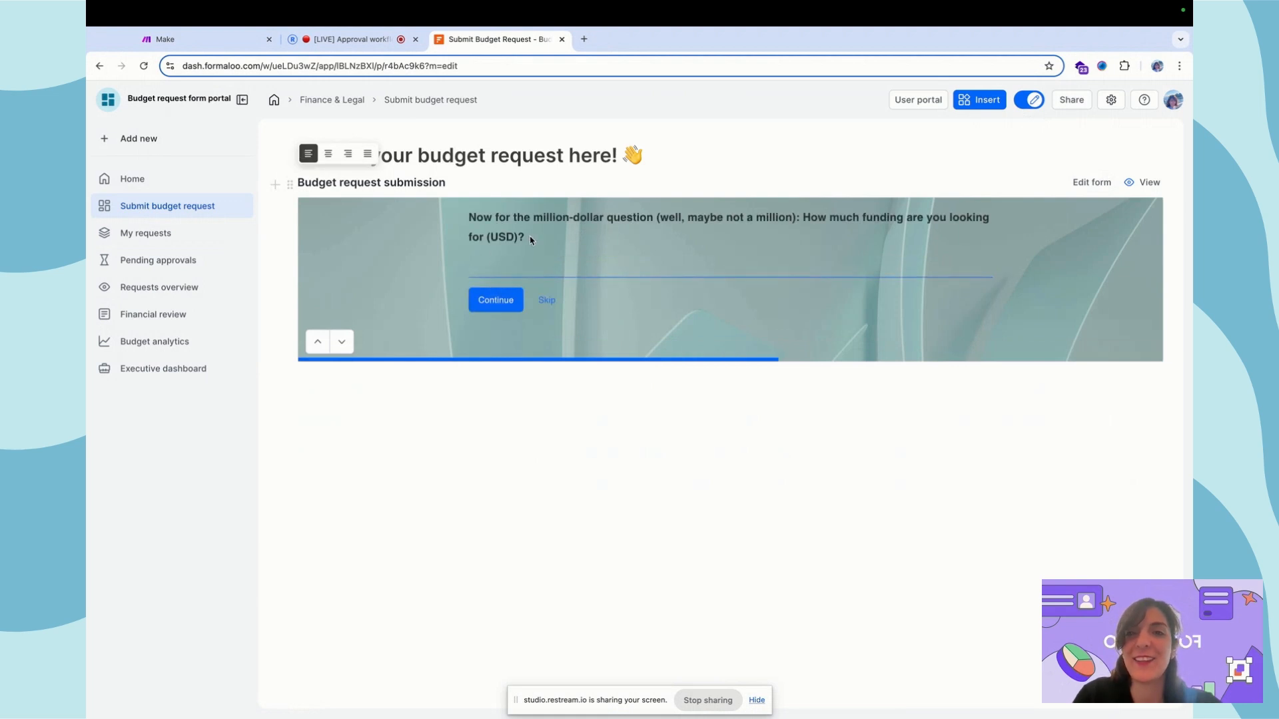
pyautogui.click(496, 301)
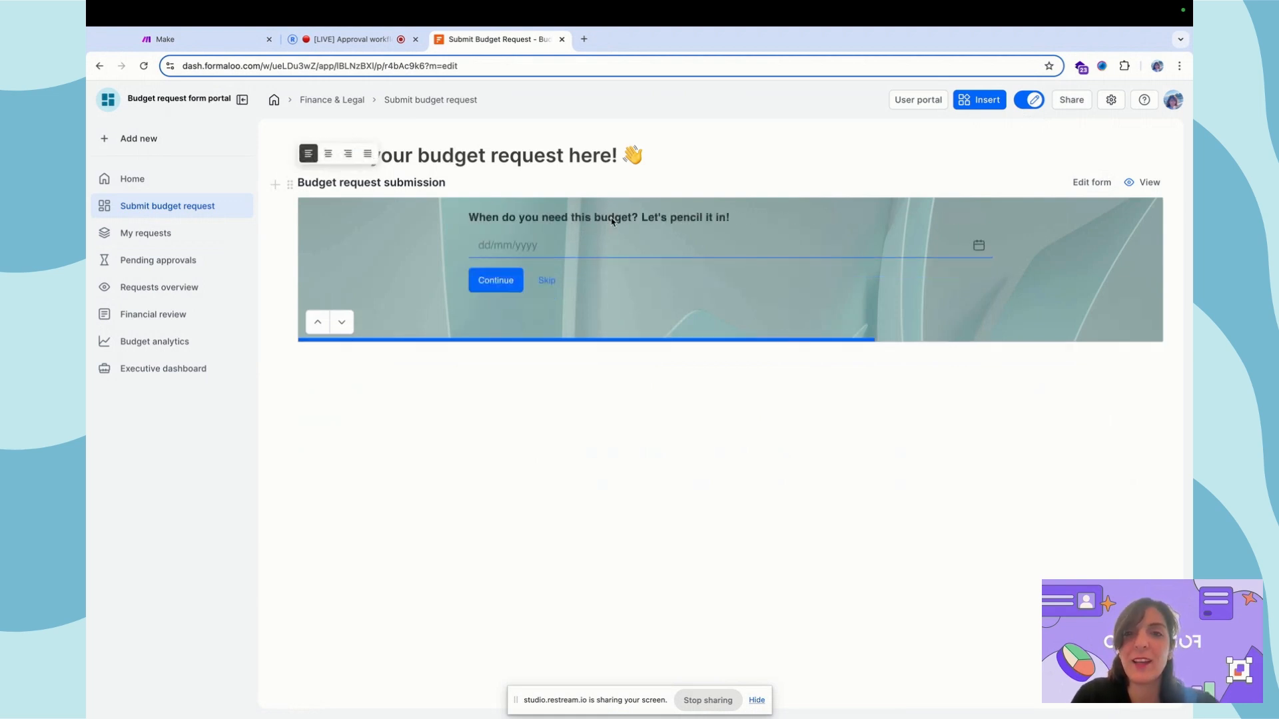
pyautogui.click(501, 279)
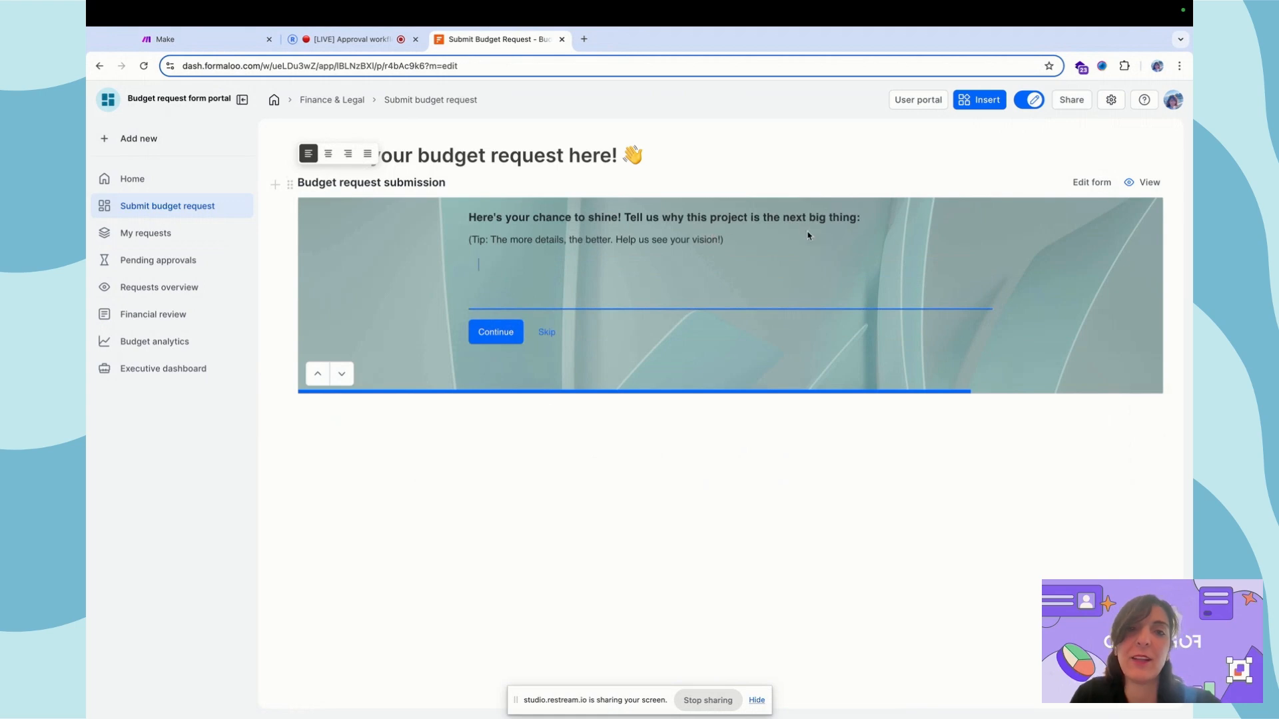
pyautogui.click(498, 337)
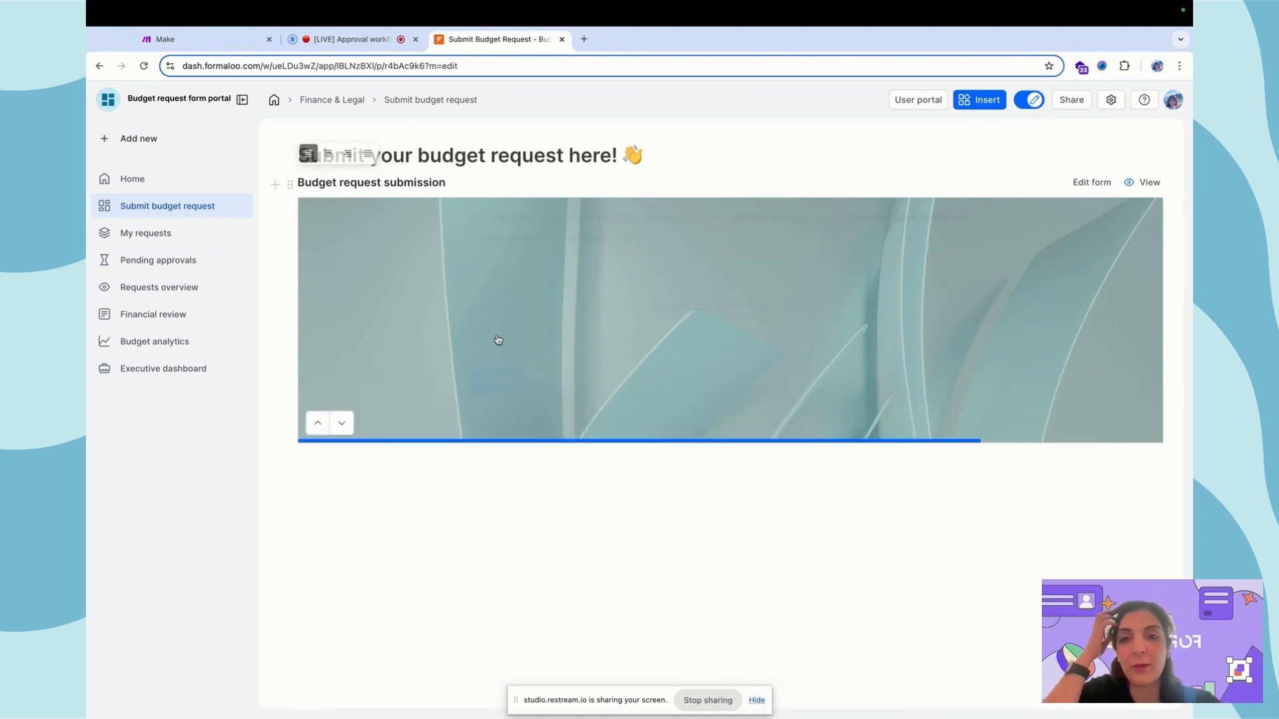
pyautogui.click(493, 393)
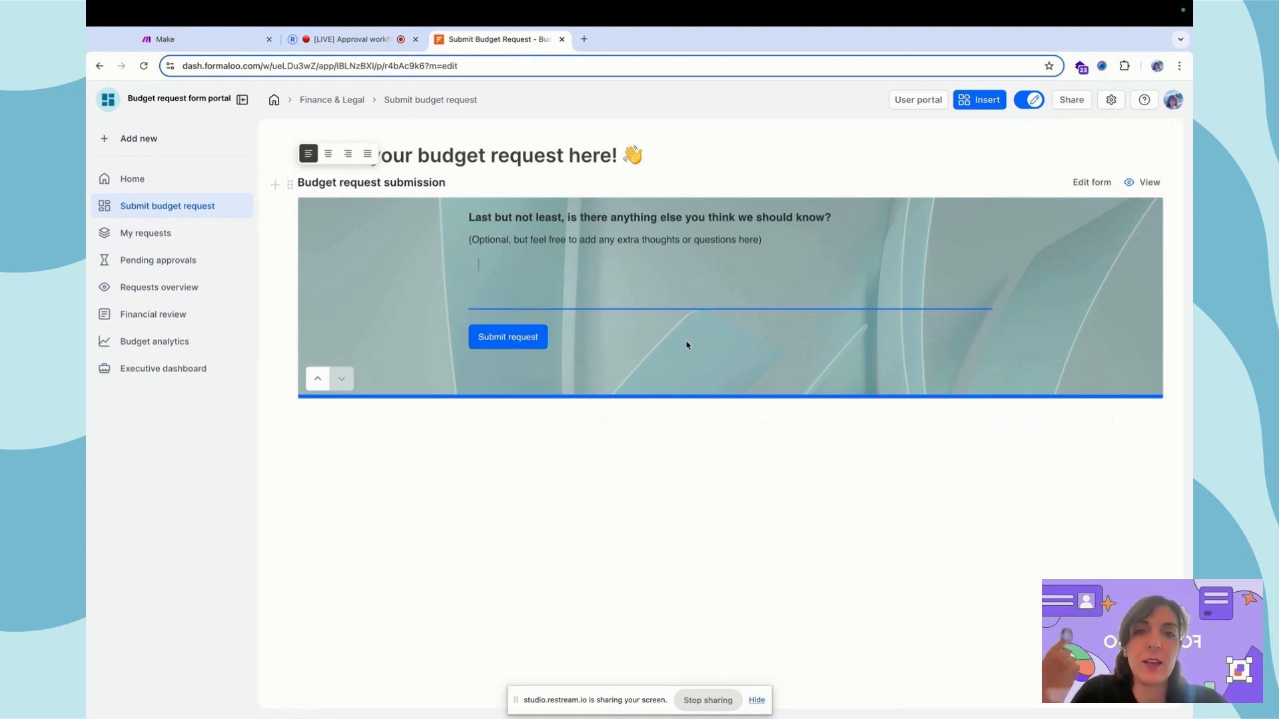
pyautogui.click(1092, 183)
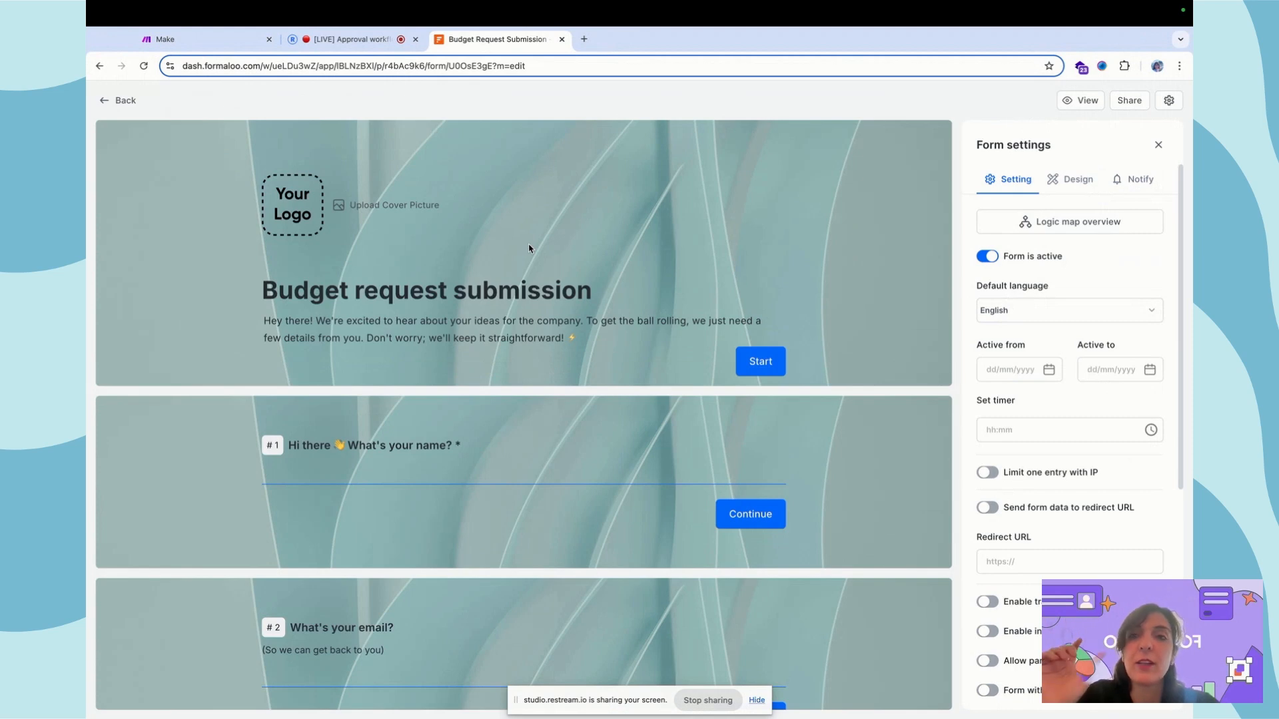
# Review the form's questions and the #10 User field settings, then go back to Submit budget request
pyautogui.scroll(-4, 460, 320)
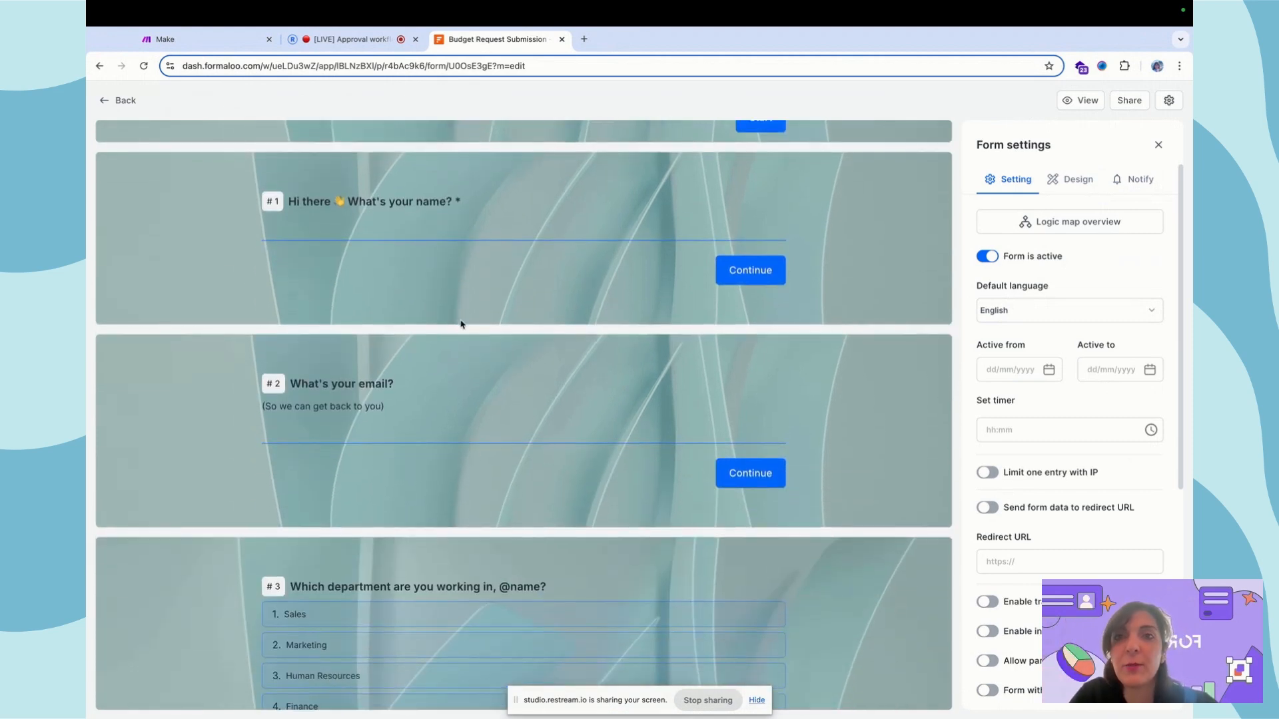
pyautogui.scroll(-12, 460, 324)
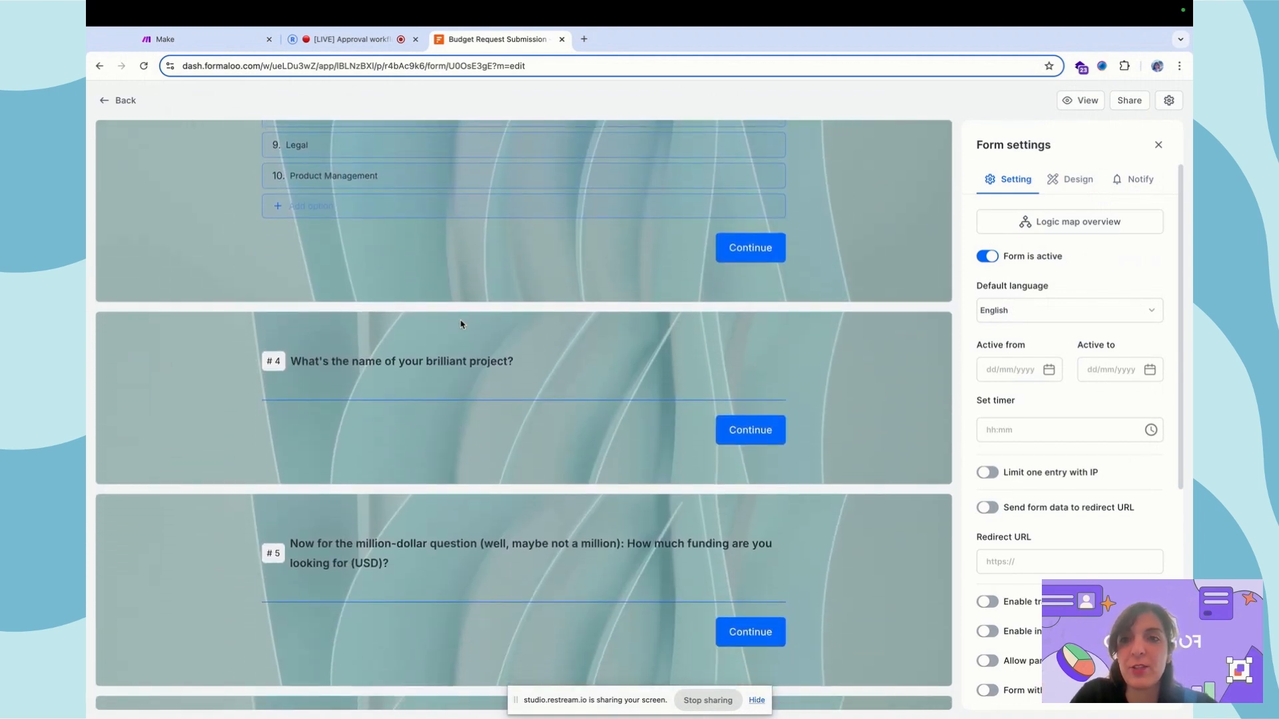
pyautogui.scroll(-15, 460, 325)
pyautogui.scroll(-8, 460, 324)
pyautogui.scroll(-1, 460, 325)
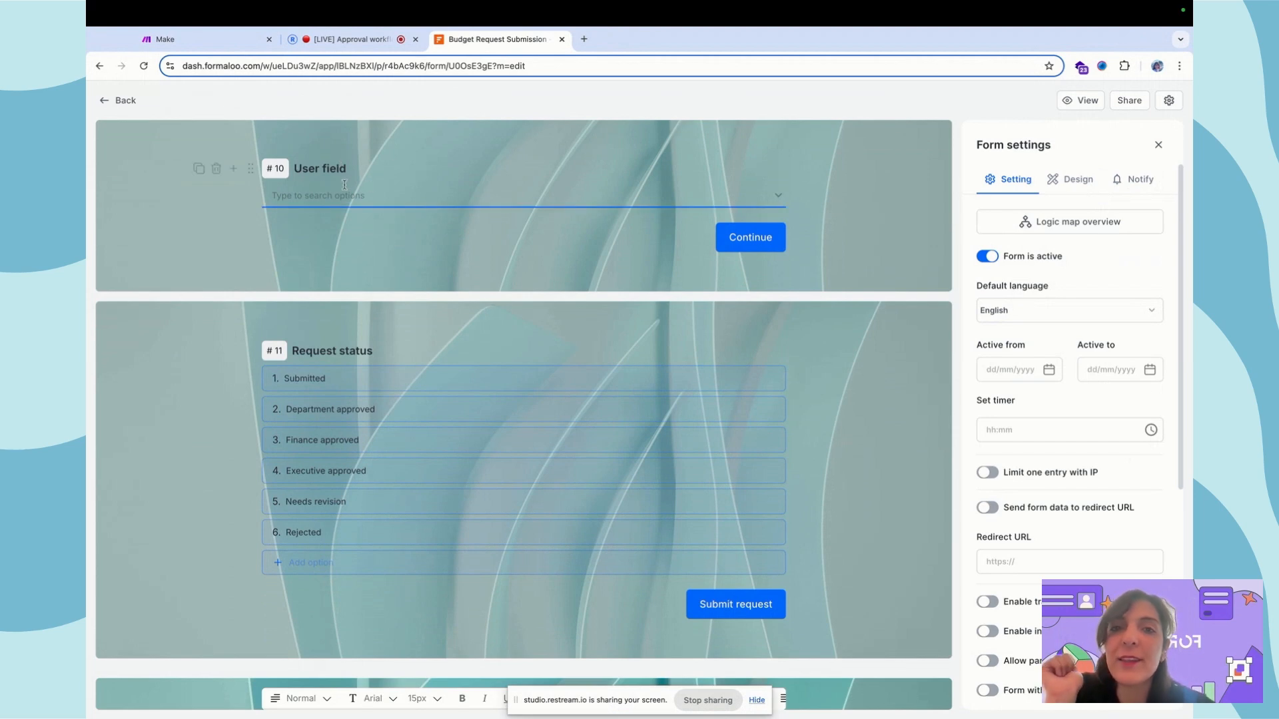
pyautogui.click(350, 164)
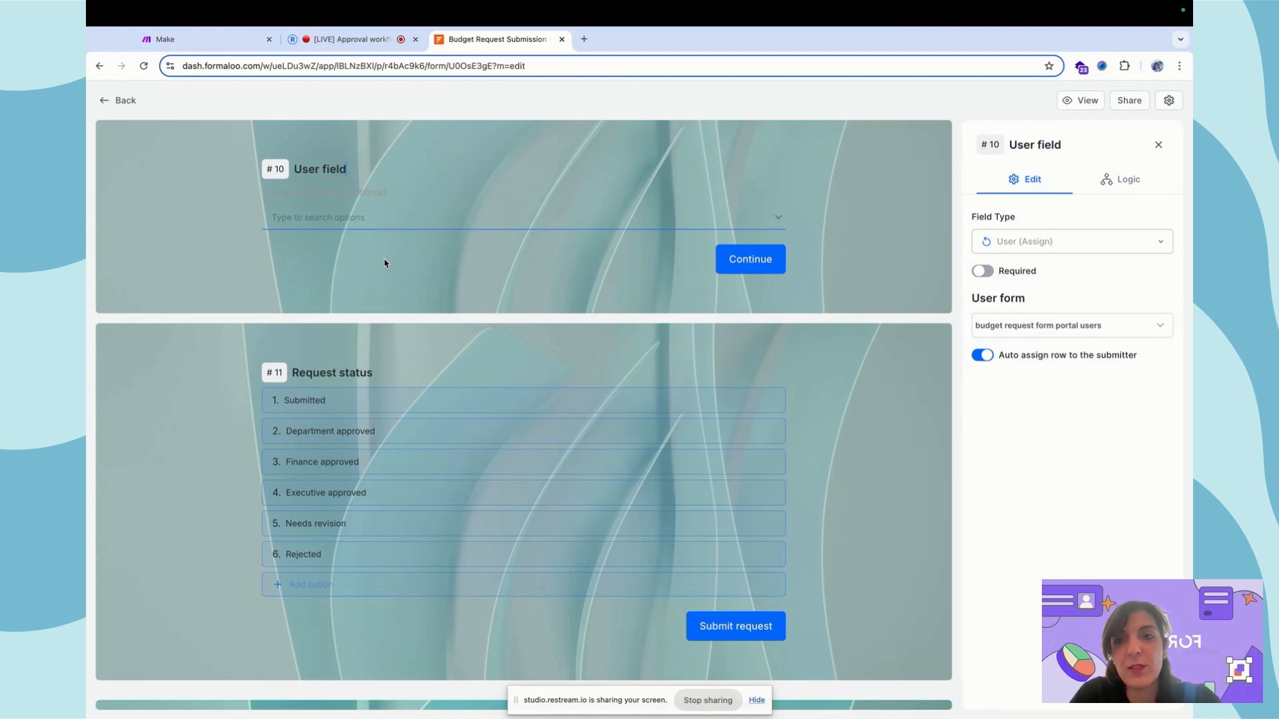
pyautogui.click(119, 100)
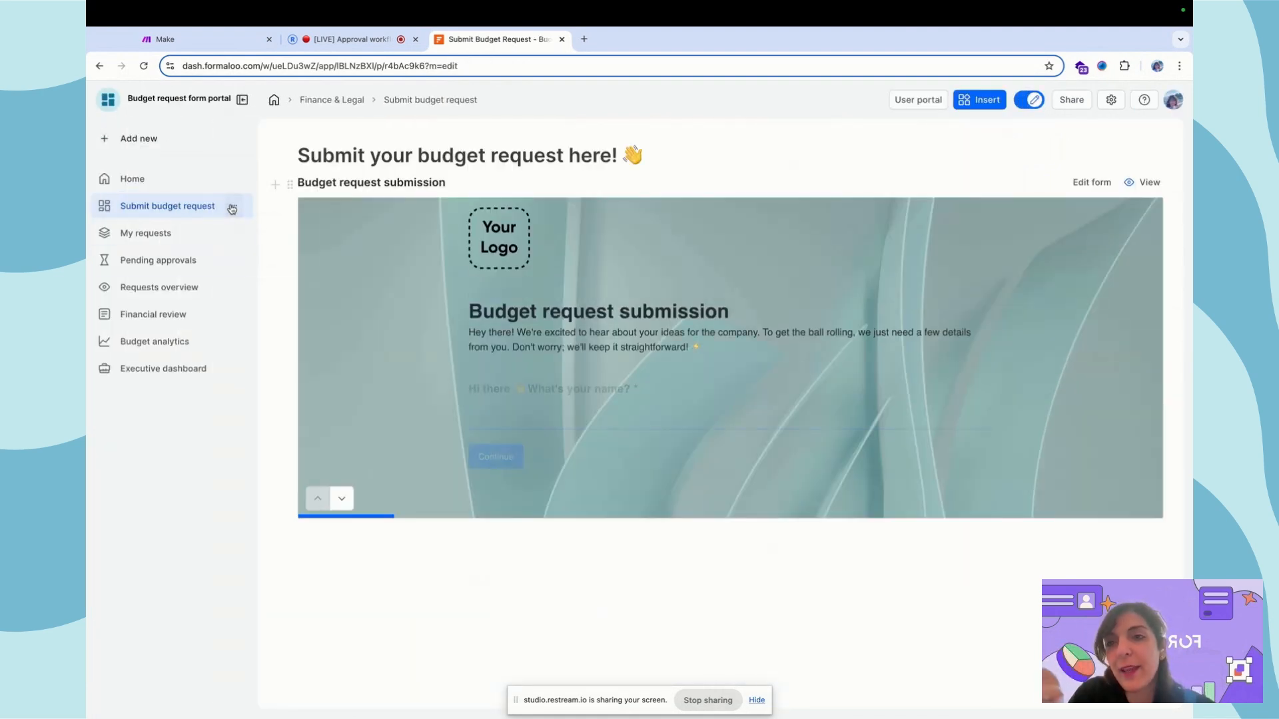
# Check the Submit budget request page's access level and web address
pyautogui.click(234, 206)
pyautogui.click(278, 273)
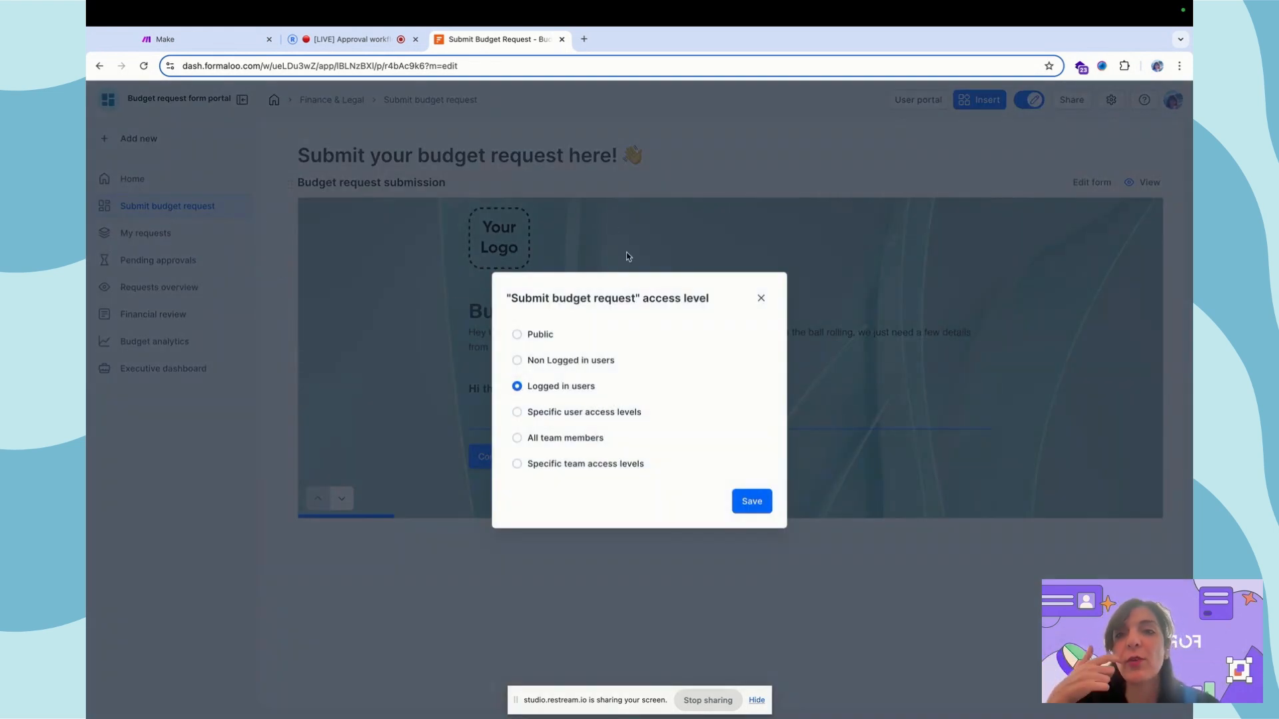
pyautogui.click(625, 66)
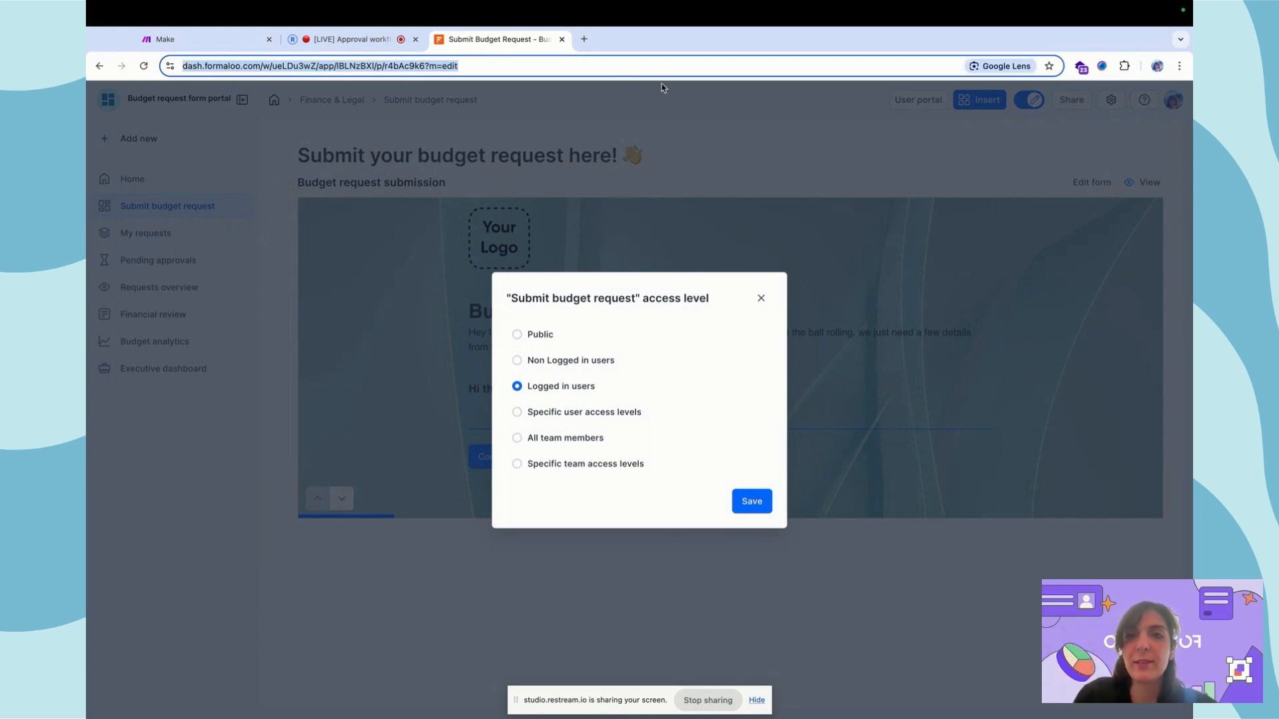
pyautogui.click(1005, 125)
# Turn on Public View in App settings and copy the portal's public address
pyautogui.click(1111, 102)
pyautogui.click(1093, 201)
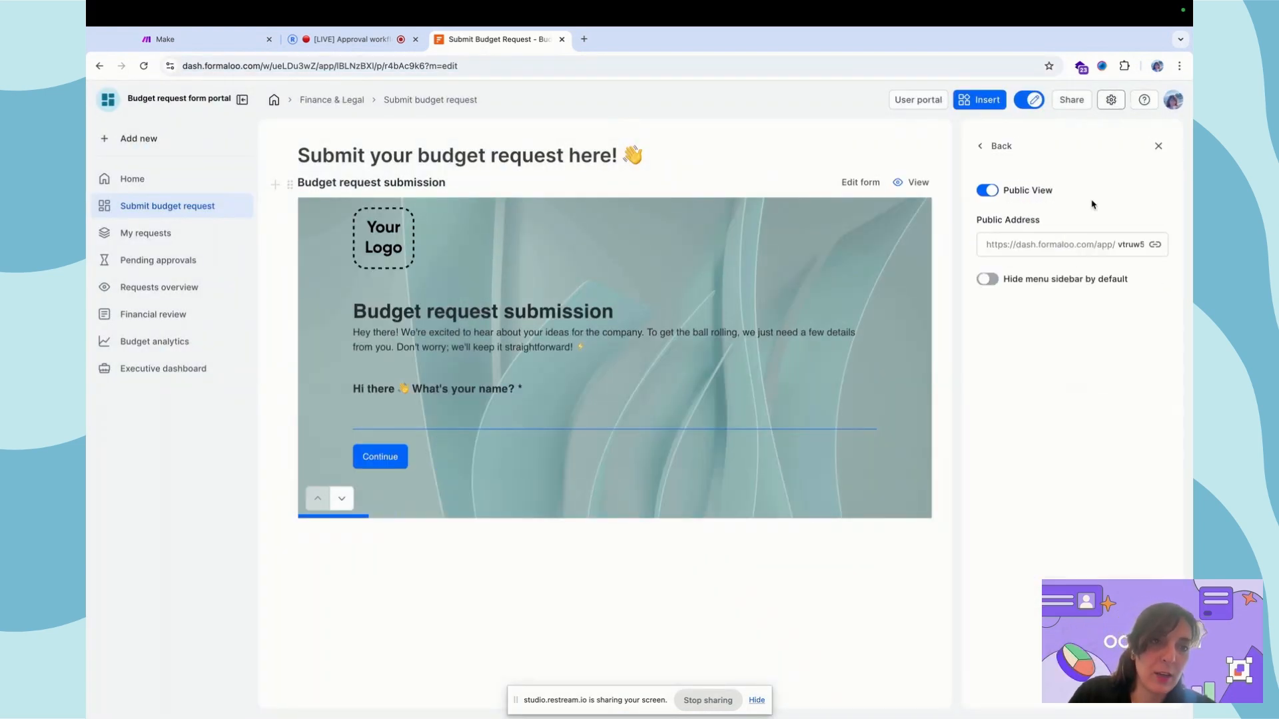
pyautogui.click(1154, 244)
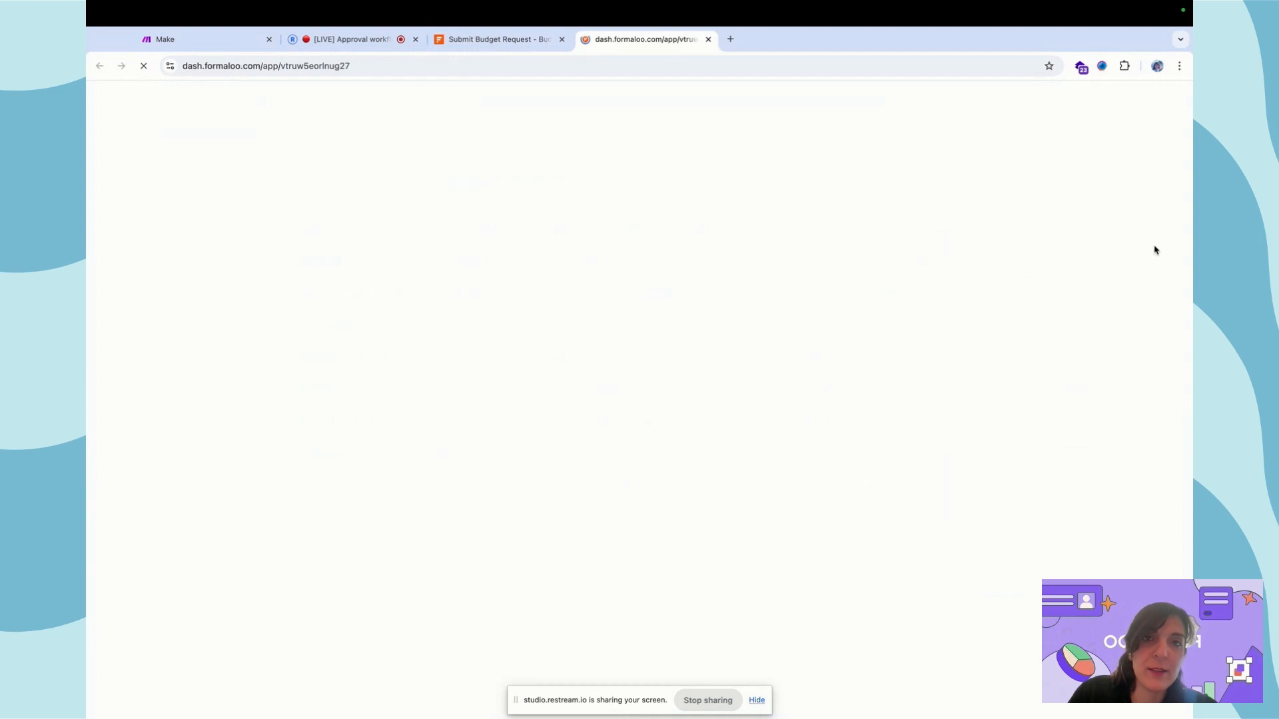
pyautogui.click(607, 65)
pyautogui.hotkey('ctrl', 'w')
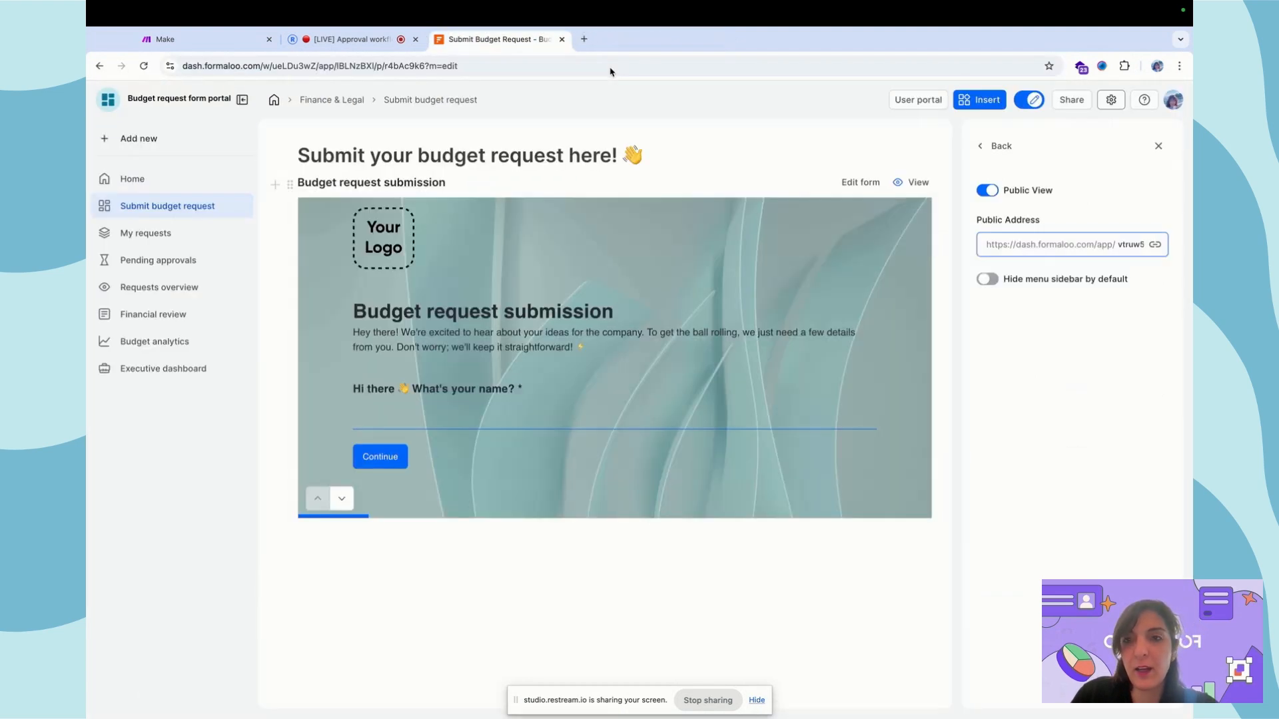
# Load the public portal address in a private browsing window on its own desktop
pyautogui.hotkey('ctrl', 'shift', 'n')
pyautogui.press('super+v')
pyautogui.press('Return')
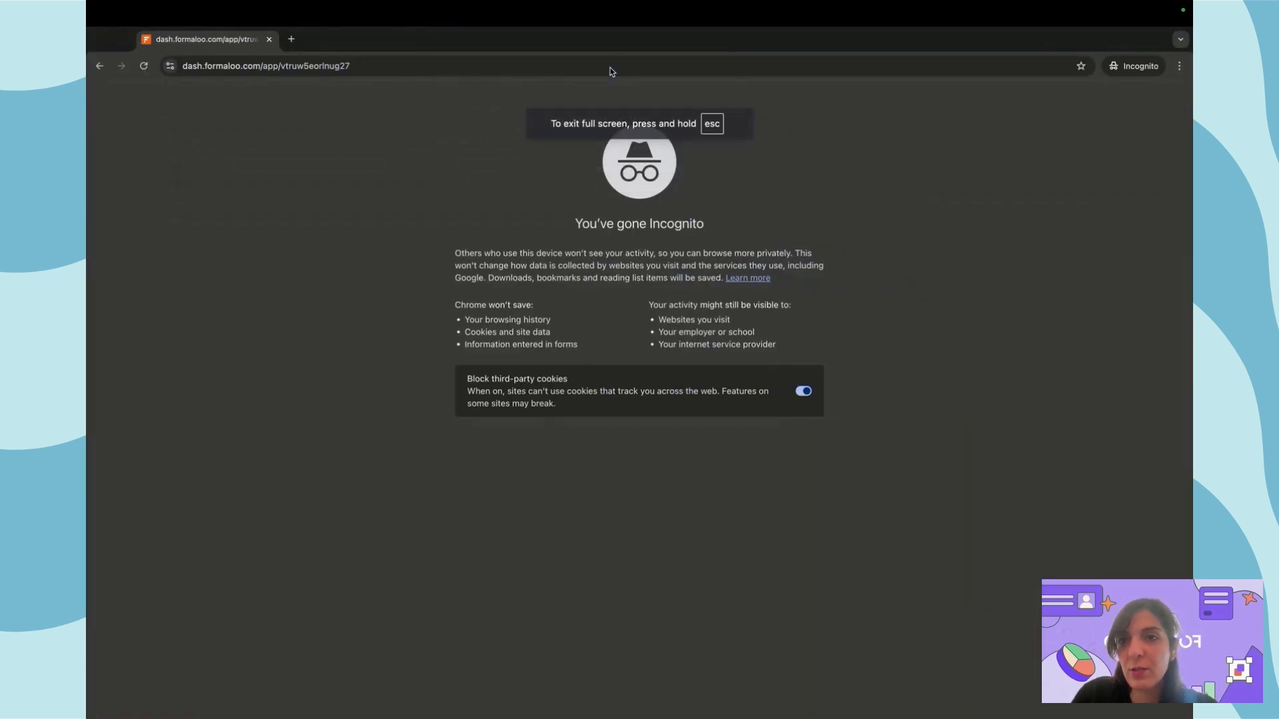
pyautogui.hotkey('ctrl', 'Left')
pyautogui.hotkey('ctrl', 'Right')
pyautogui.hotkey('ctrl', 'Right')
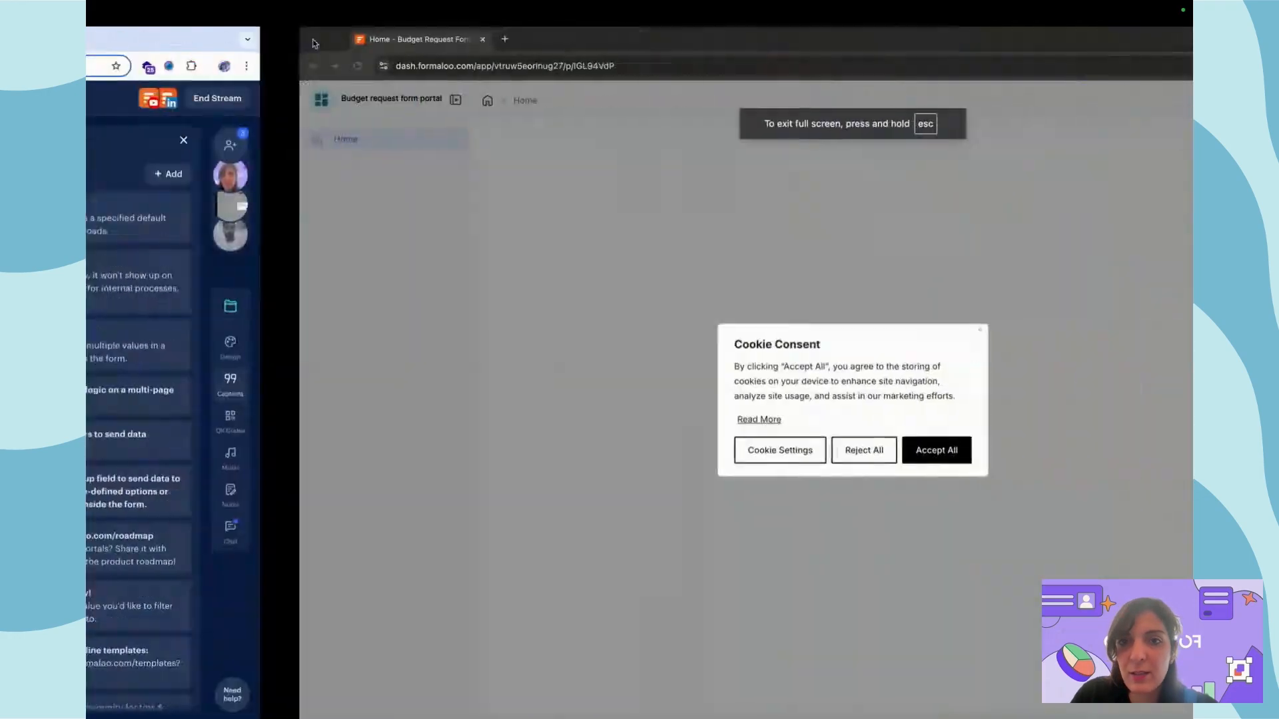
pyautogui.hotkey('ctrl', 'Left')
pyautogui.hotkey('ctrl', 'Right')
pyautogui.hotkey('ctrl', 'Left')
pyautogui.hotkey('ctrl', 'Left')
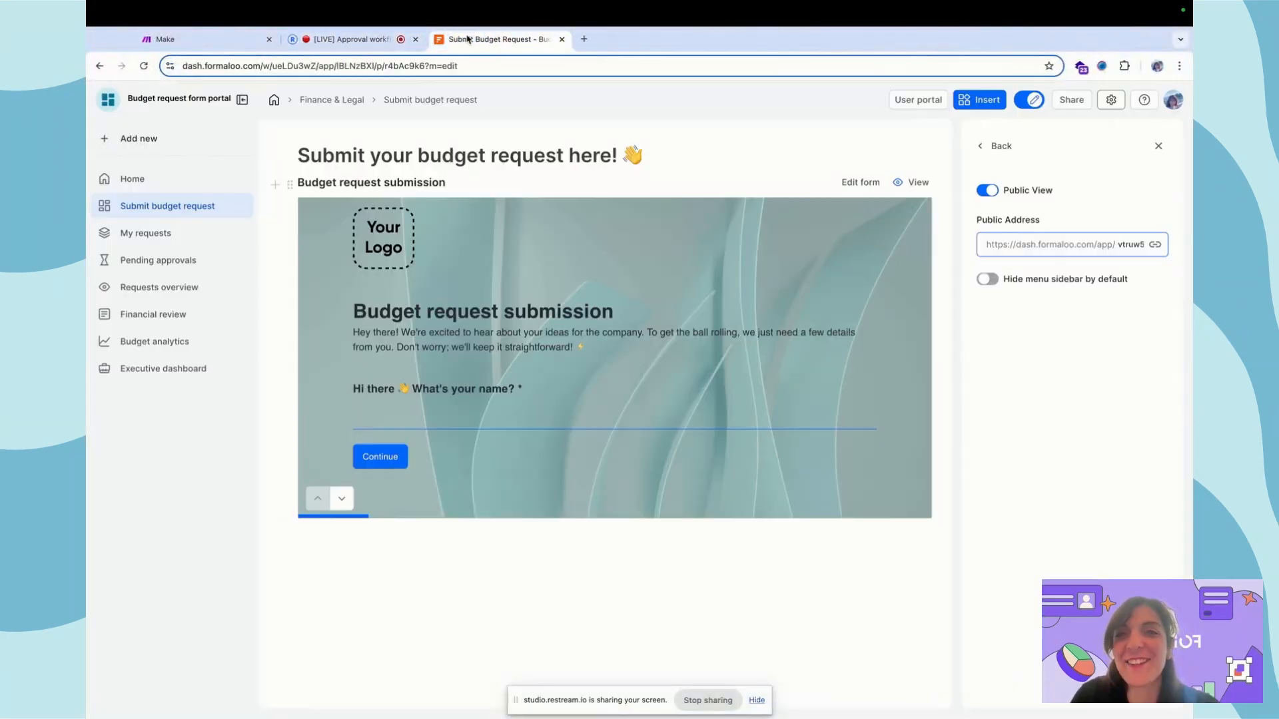
pyautogui.hotkey('ctrl', 'Right')
pyautogui.hotkey('ctrl', 'Right')
# Accept cookies on the public welcome page, close the private window, and return to App settings
pyautogui.click(726, 452)
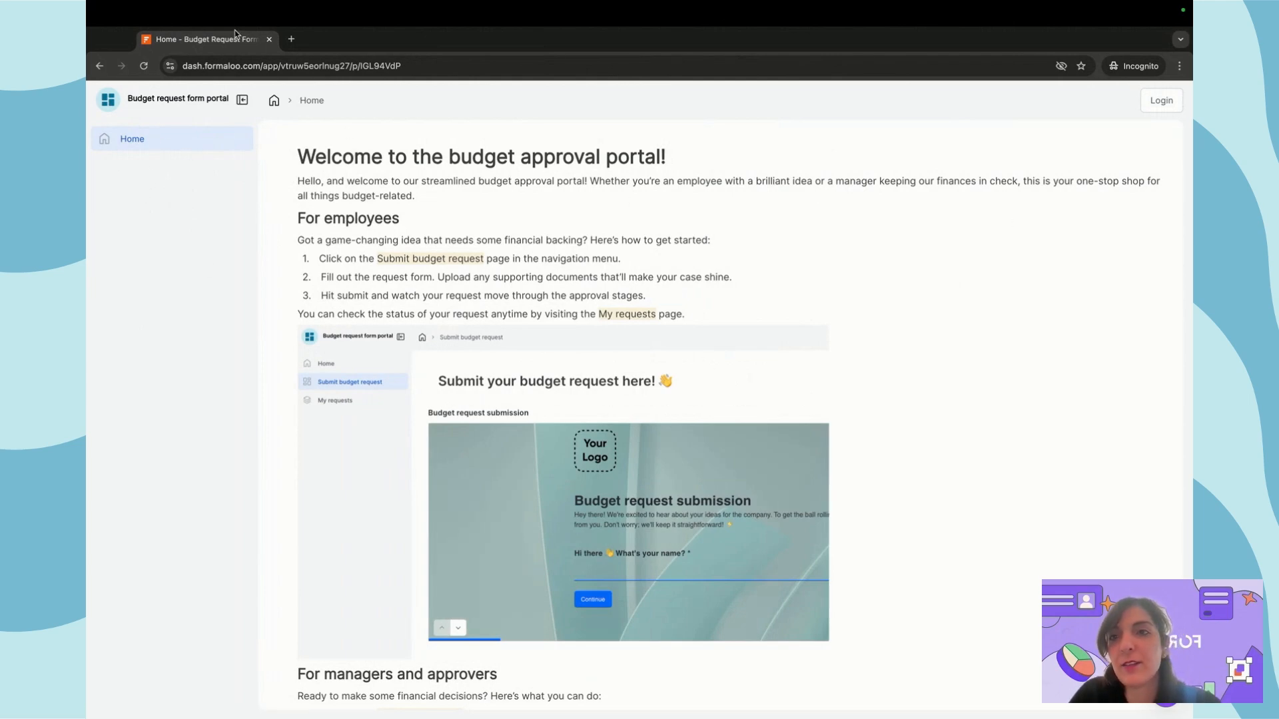
pyautogui.click(270, 40)
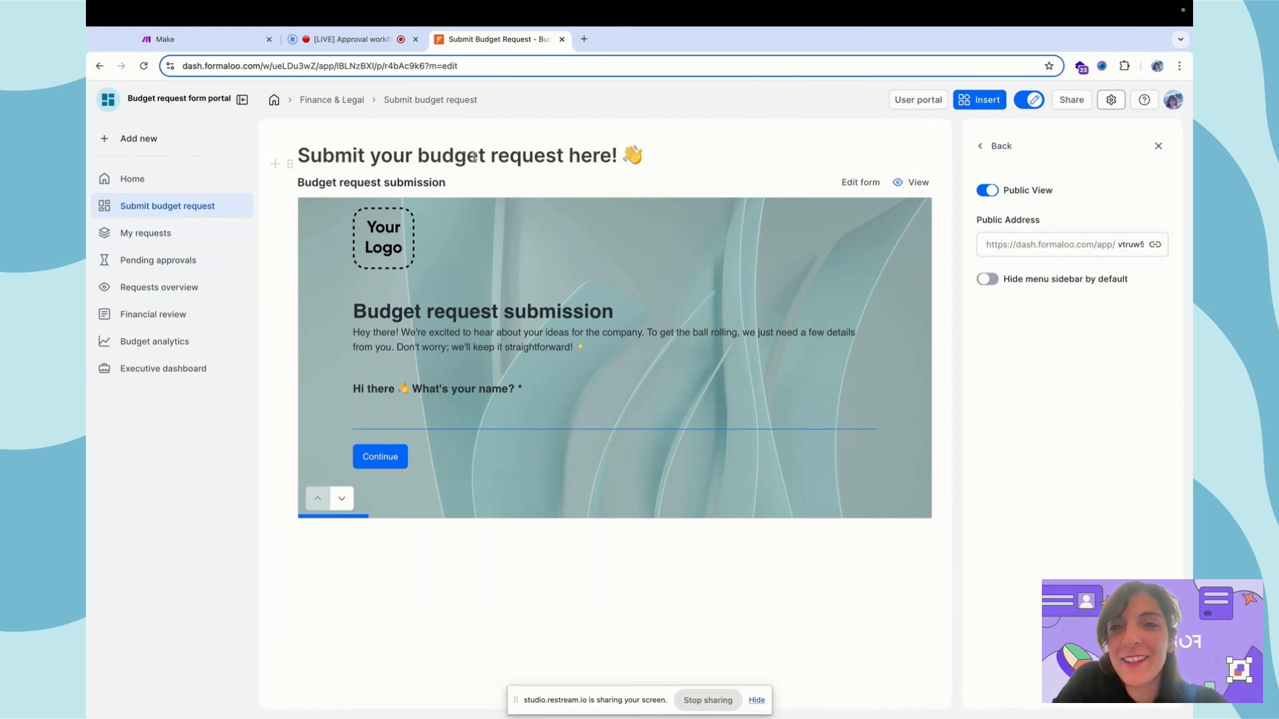
pyautogui.click(999, 147)
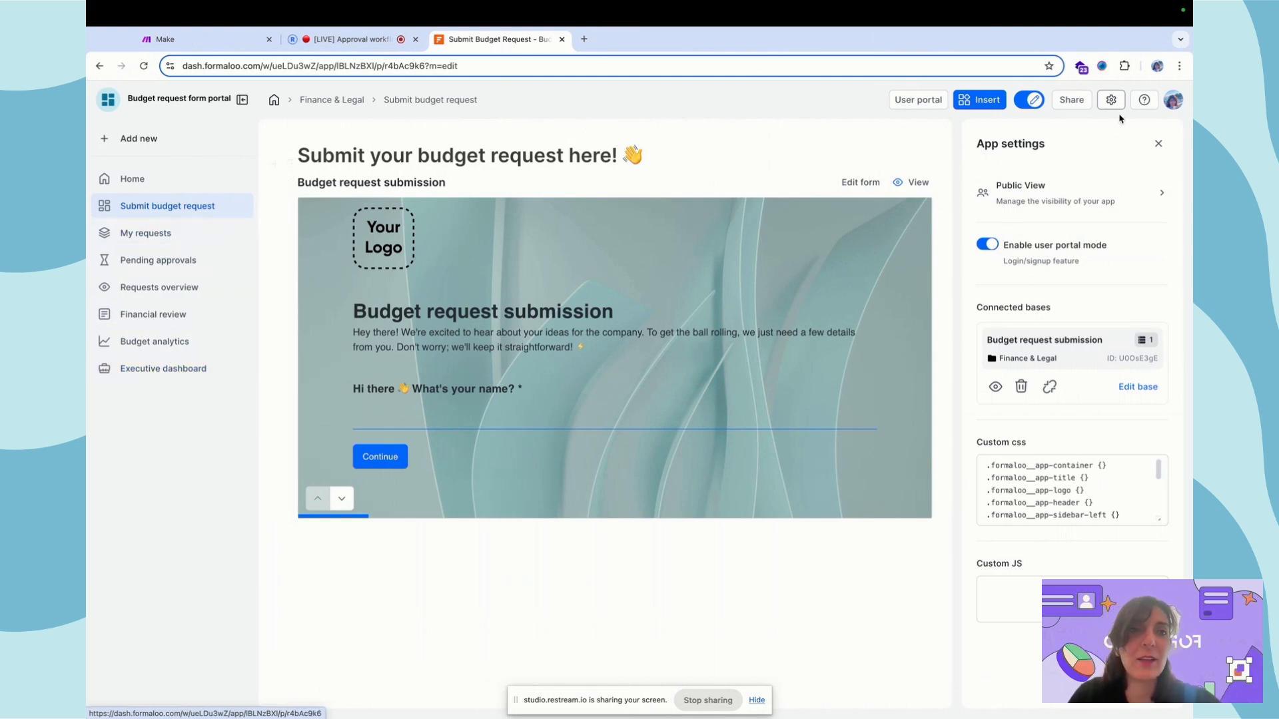
pyautogui.press('super+shift+n')
pyautogui.press('Return')
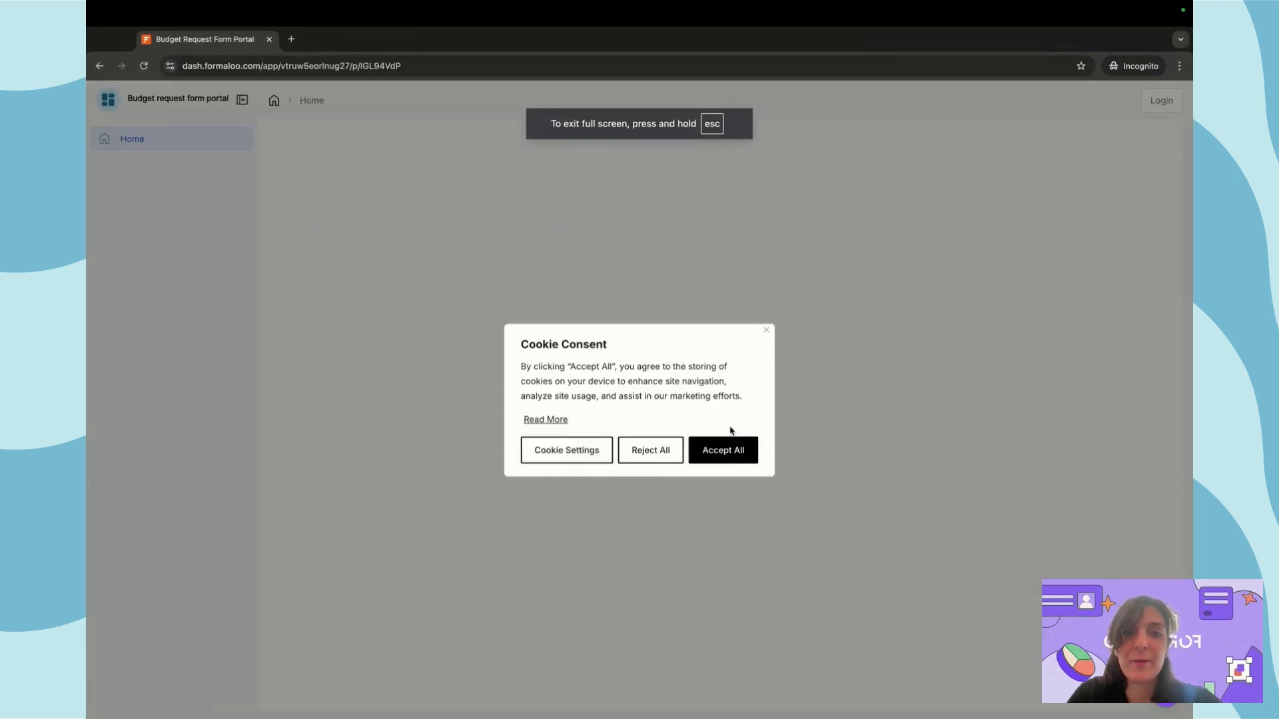
pyautogui.click(719, 451)
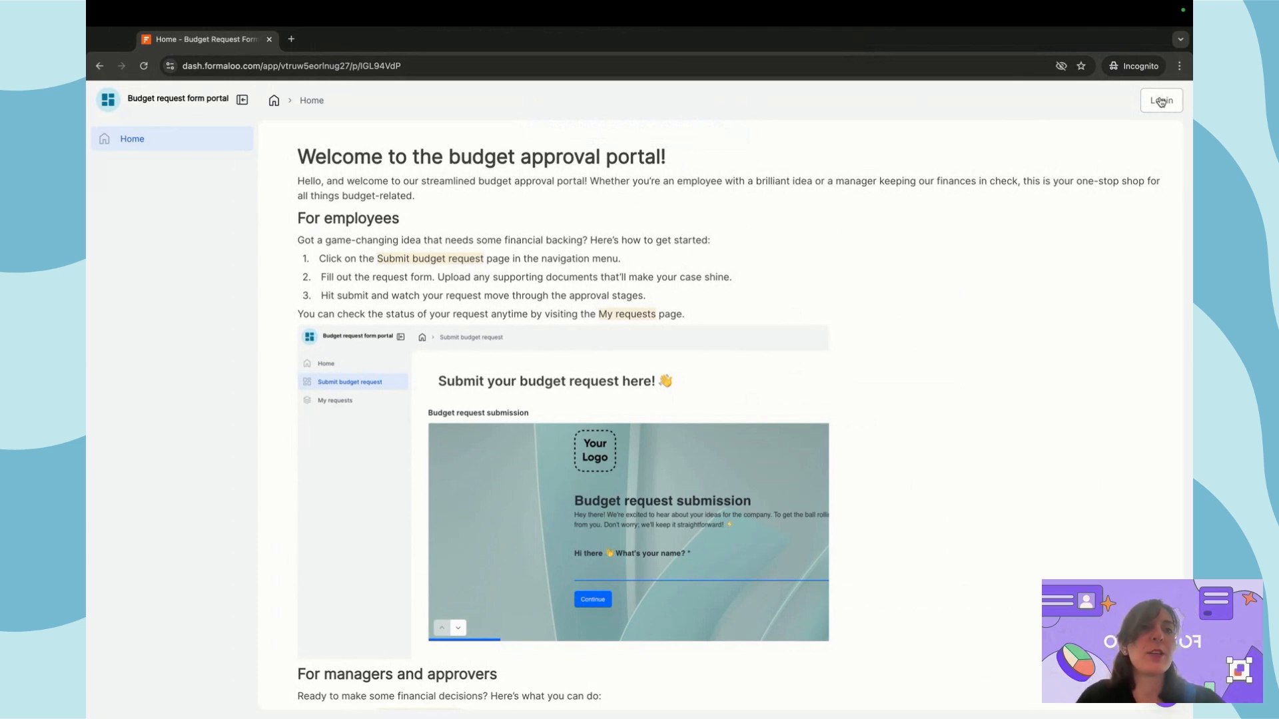
pyautogui.click(1161, 101)
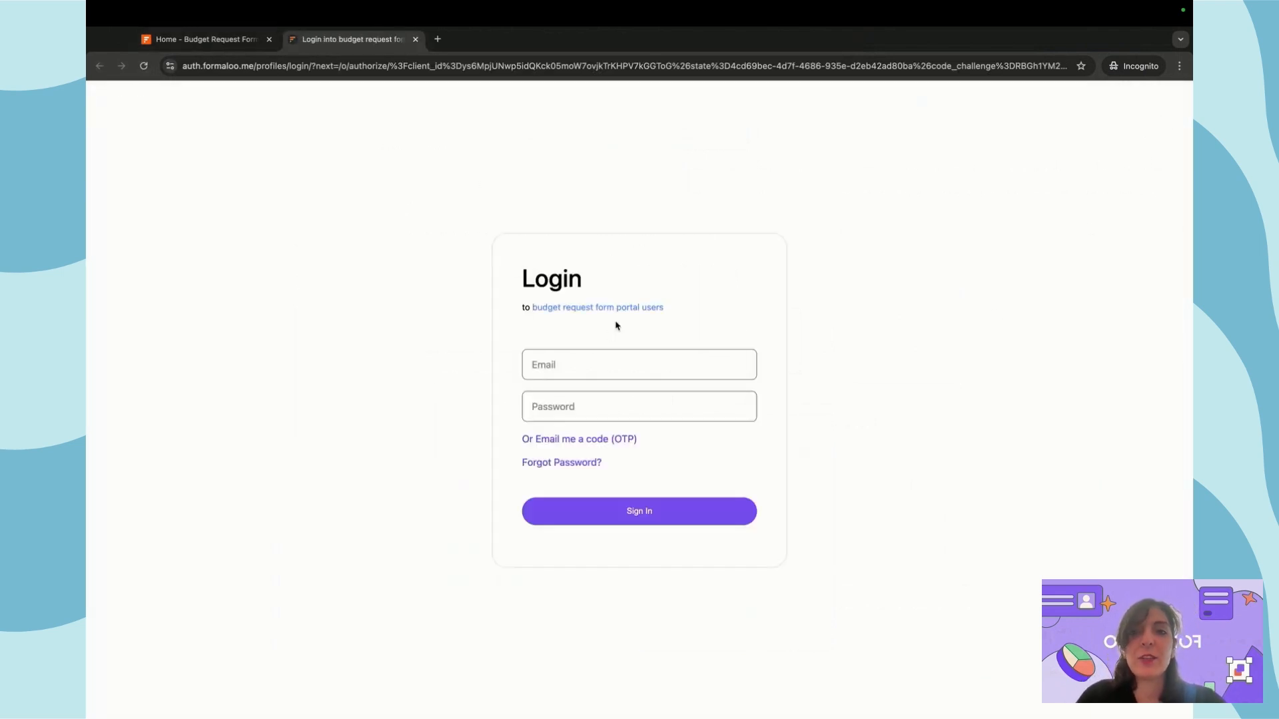
pyautogui.click(555, 364)
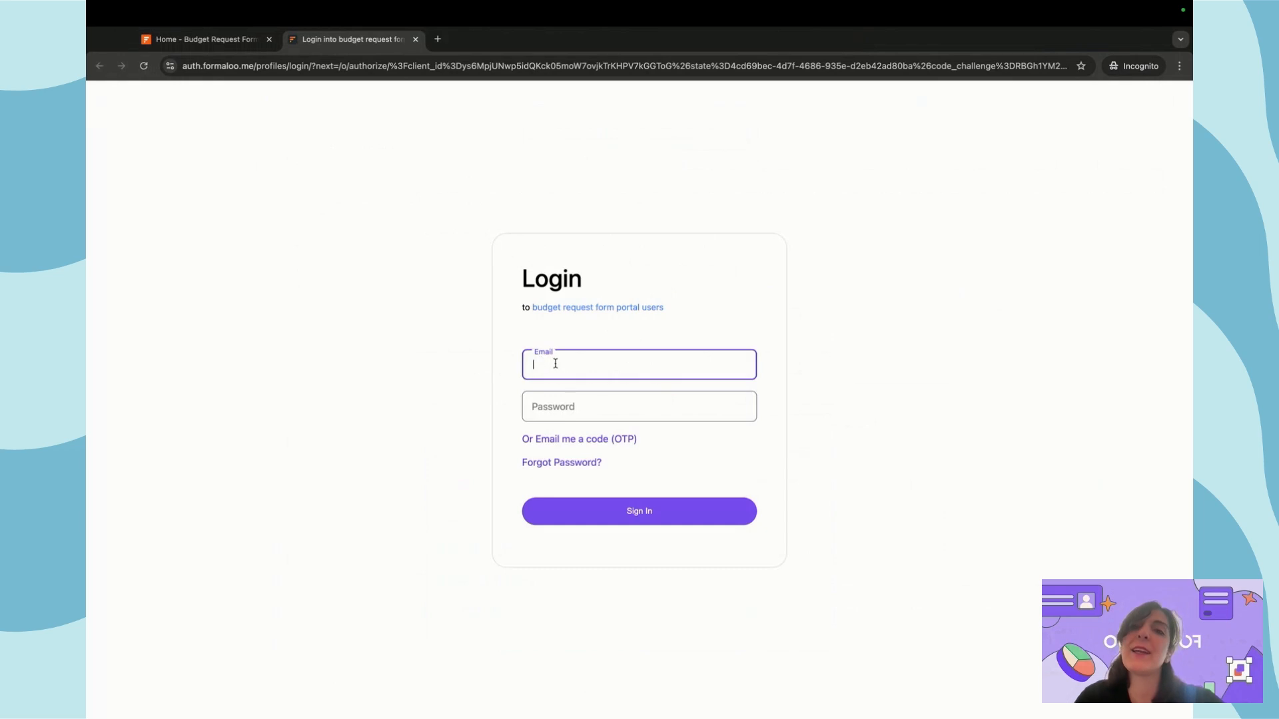
pyautogui.click(604, 407)
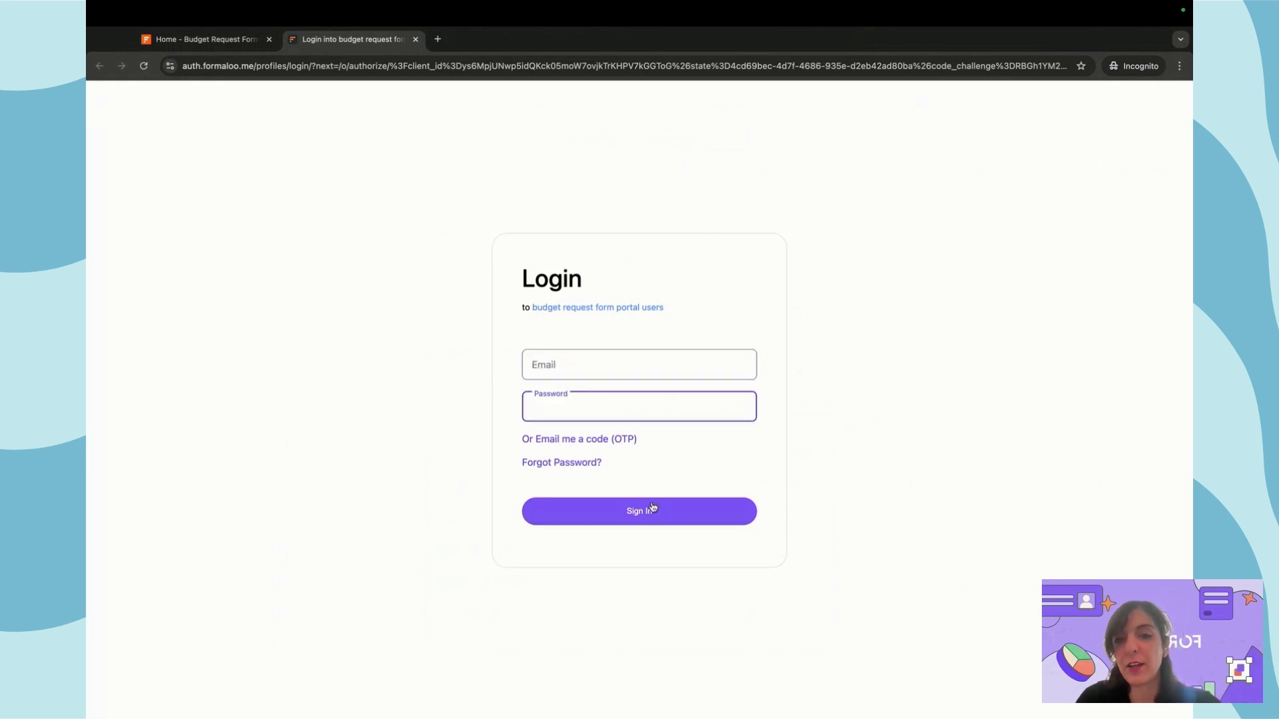
pyautogui.click(594, 442)
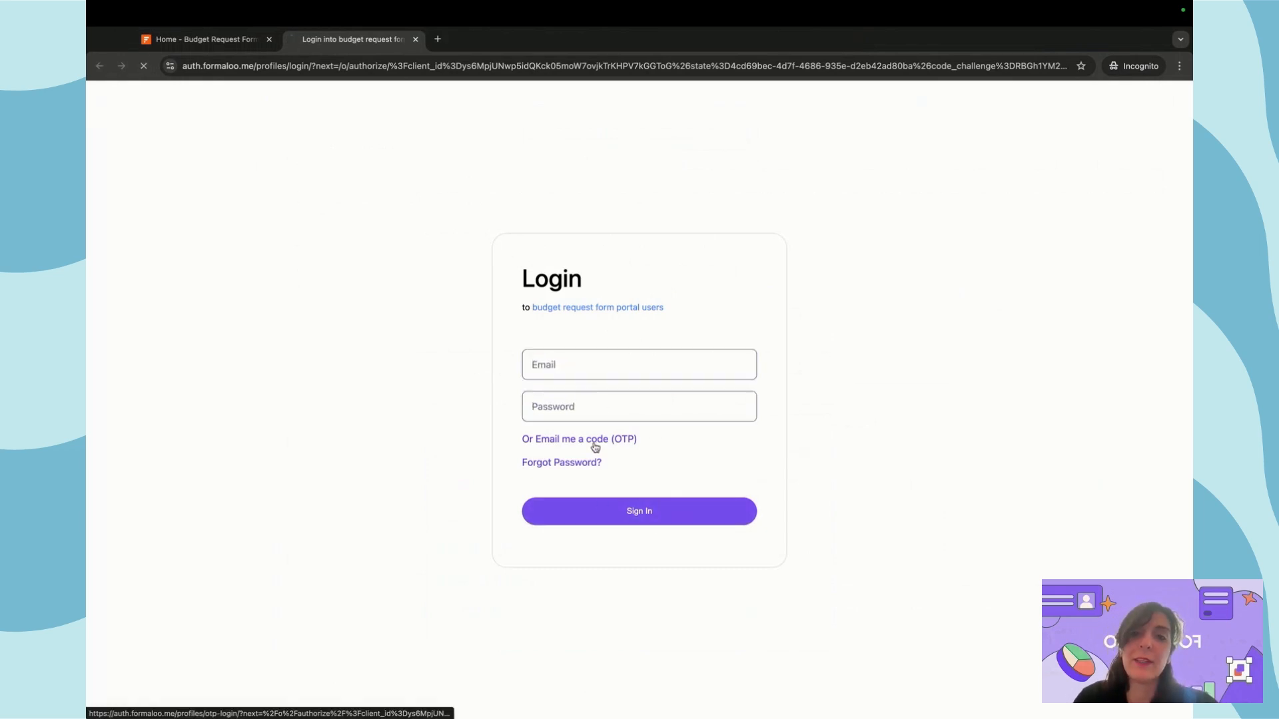
pyautogui.click(588, 423)
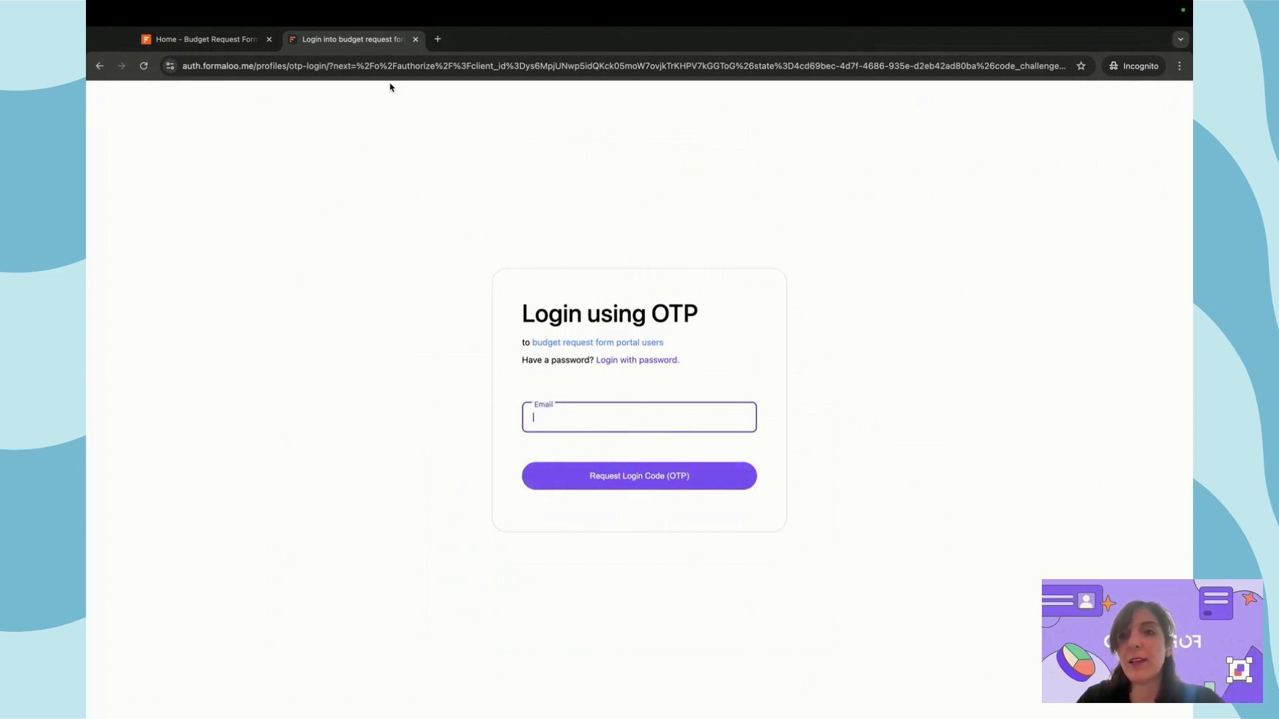
pyautogui.click(414, 40)
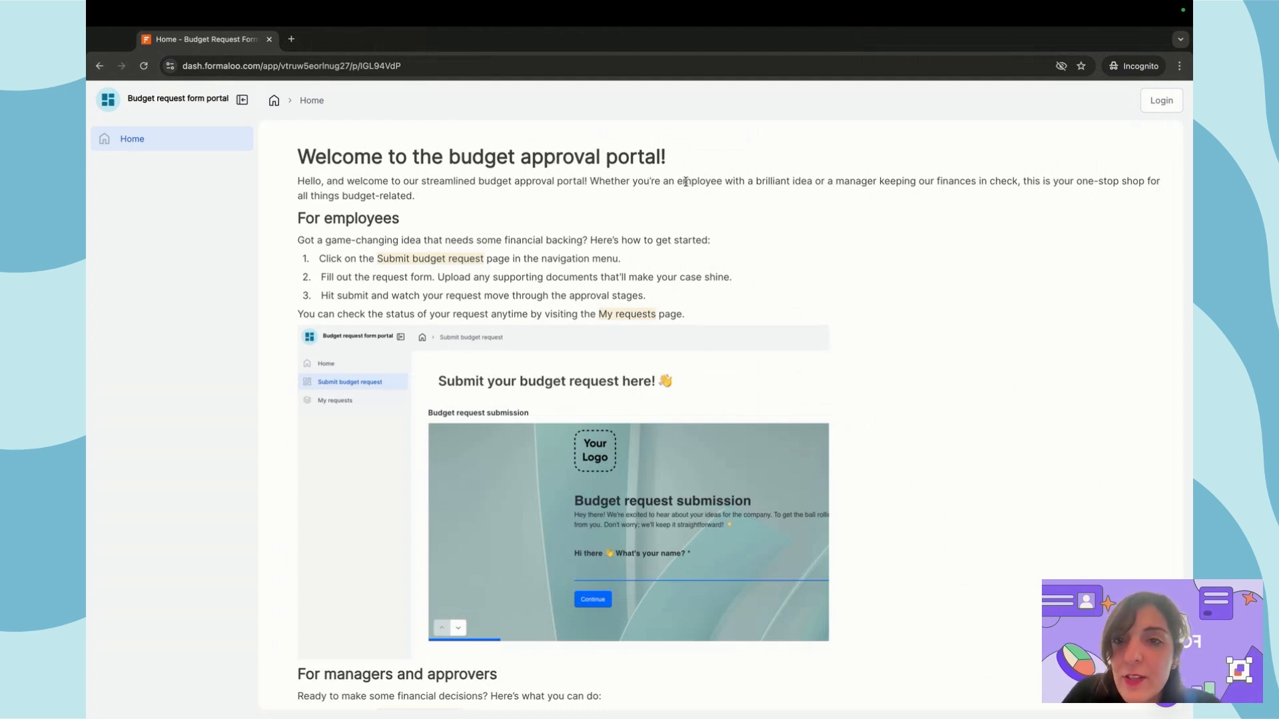
pyautogui.scroll(-4, 761, 319)
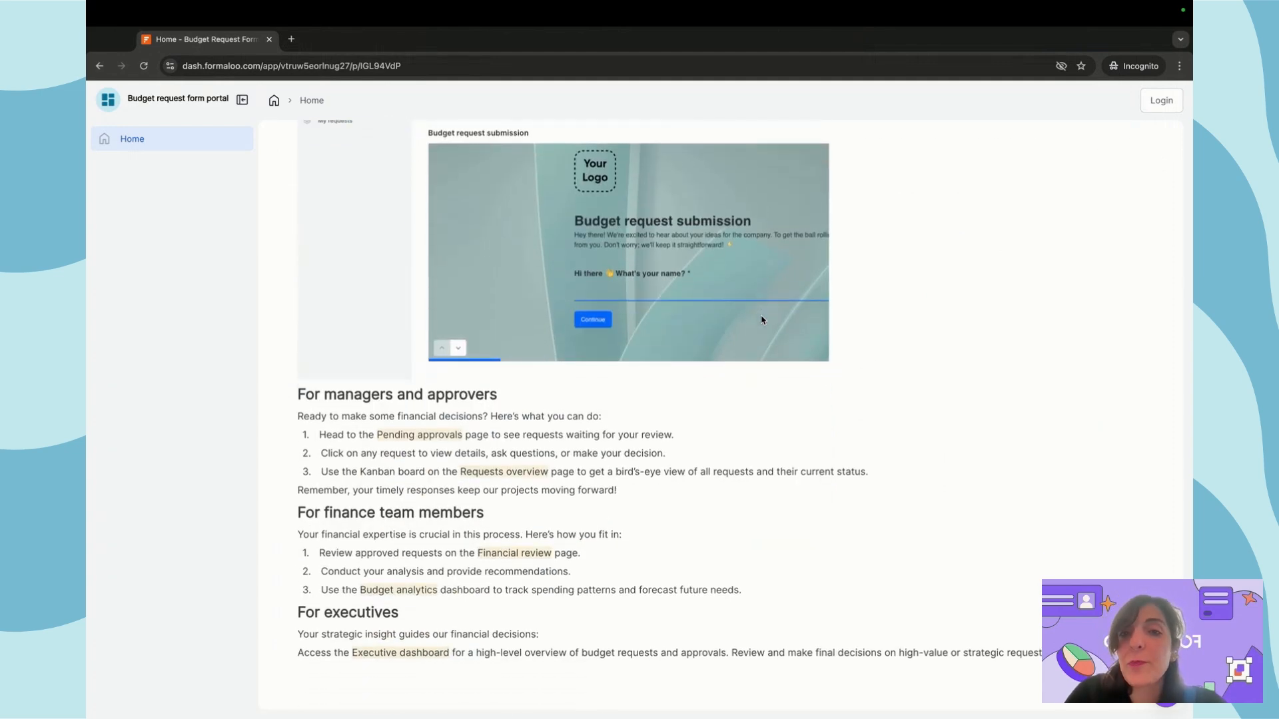
pyautogui.scroll(4, 761, 320)
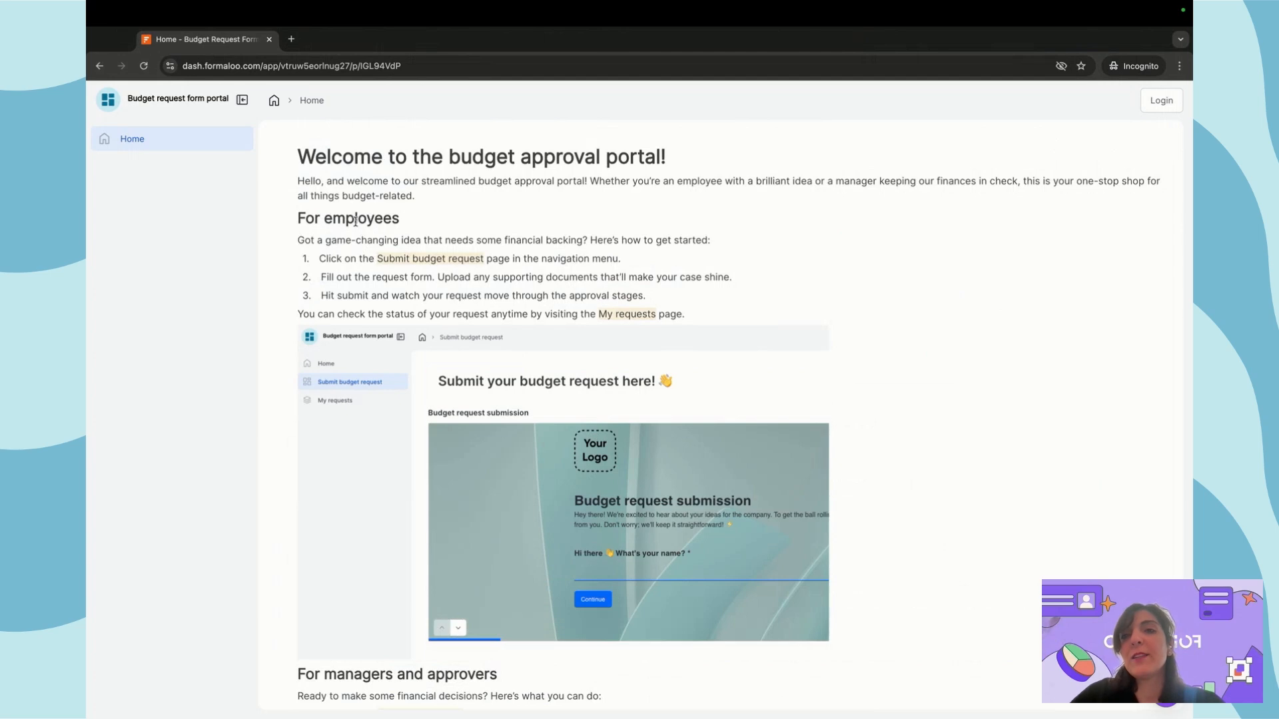
pyautogui.scroll(-4, 363, 233)
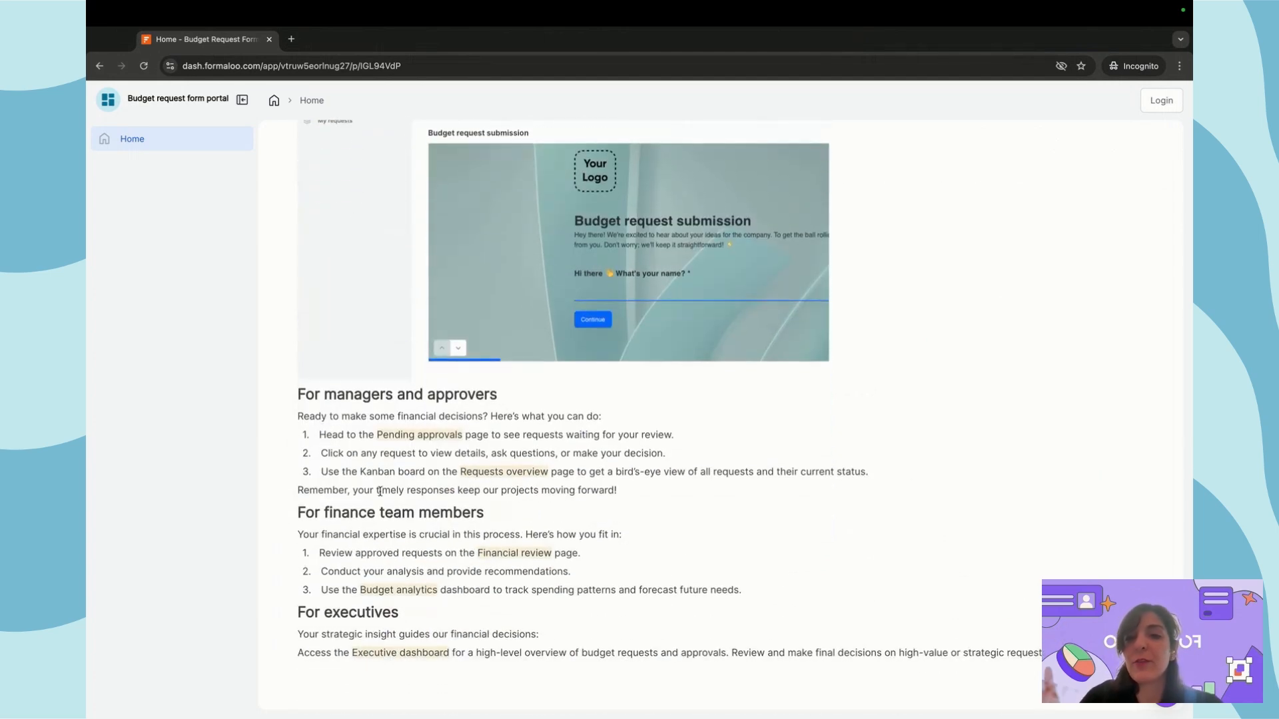
pyautogui.scroll(4, 466, 515)
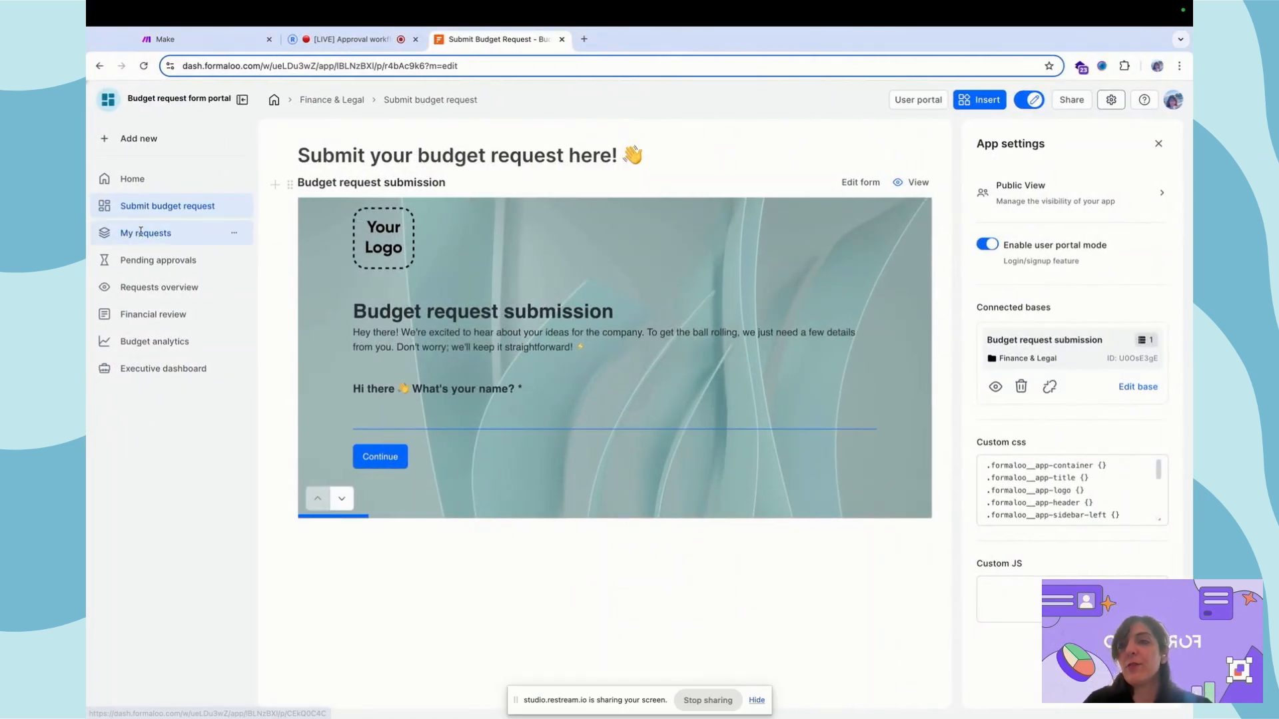
# Open the My requests table and highlight the requester's name in its only row
pyautogui.click(140, 231)
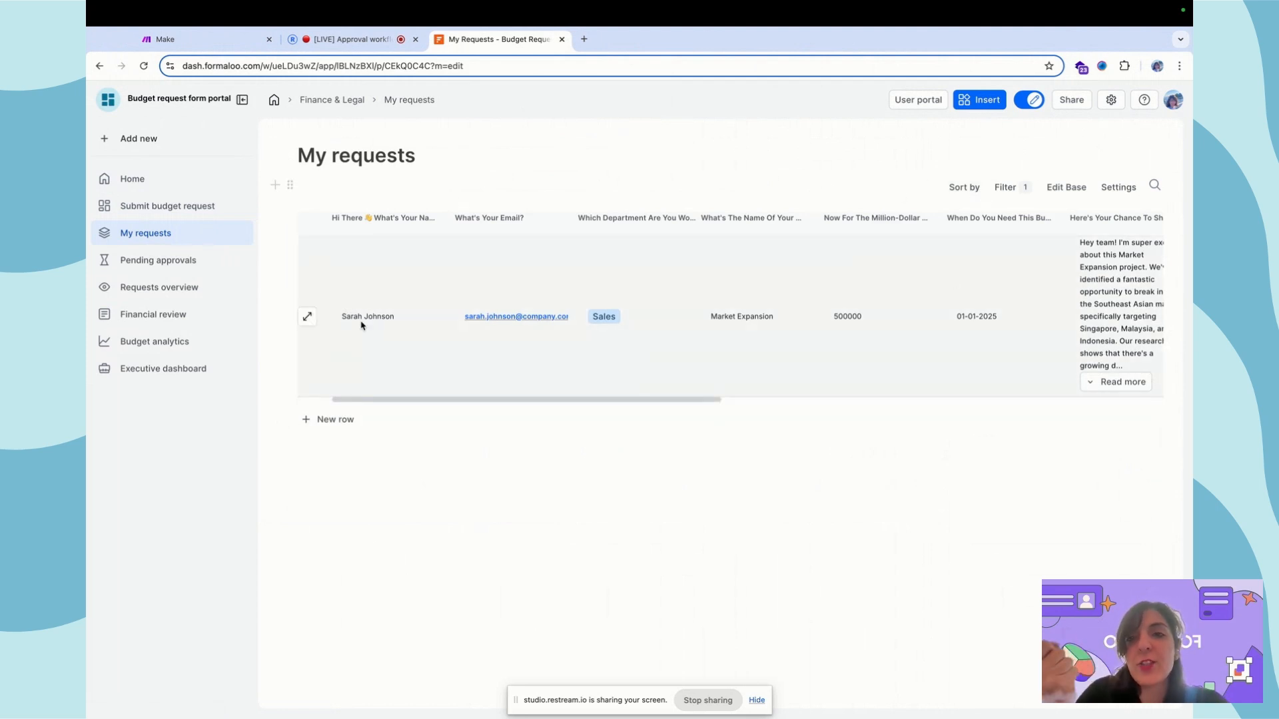
pyautogui.moveTo(343, 317); pyautogui.dragTo(414, 320)
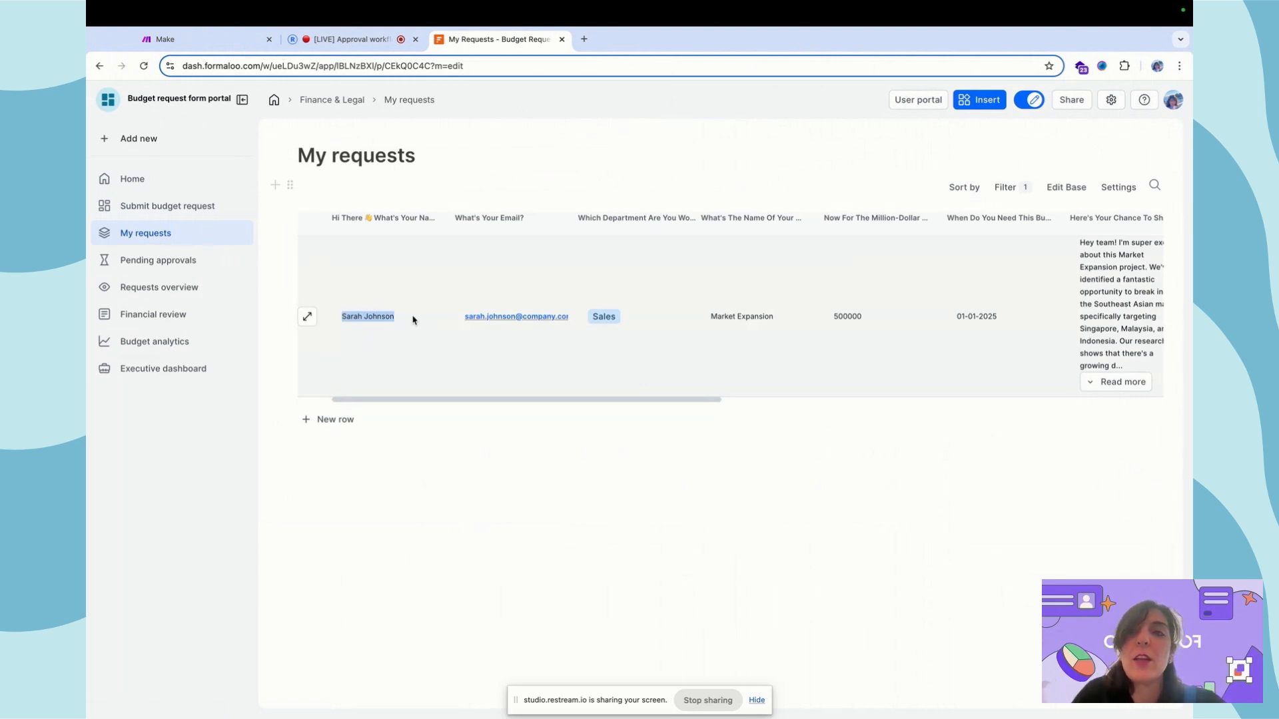
pyautogui.click(467, 501)
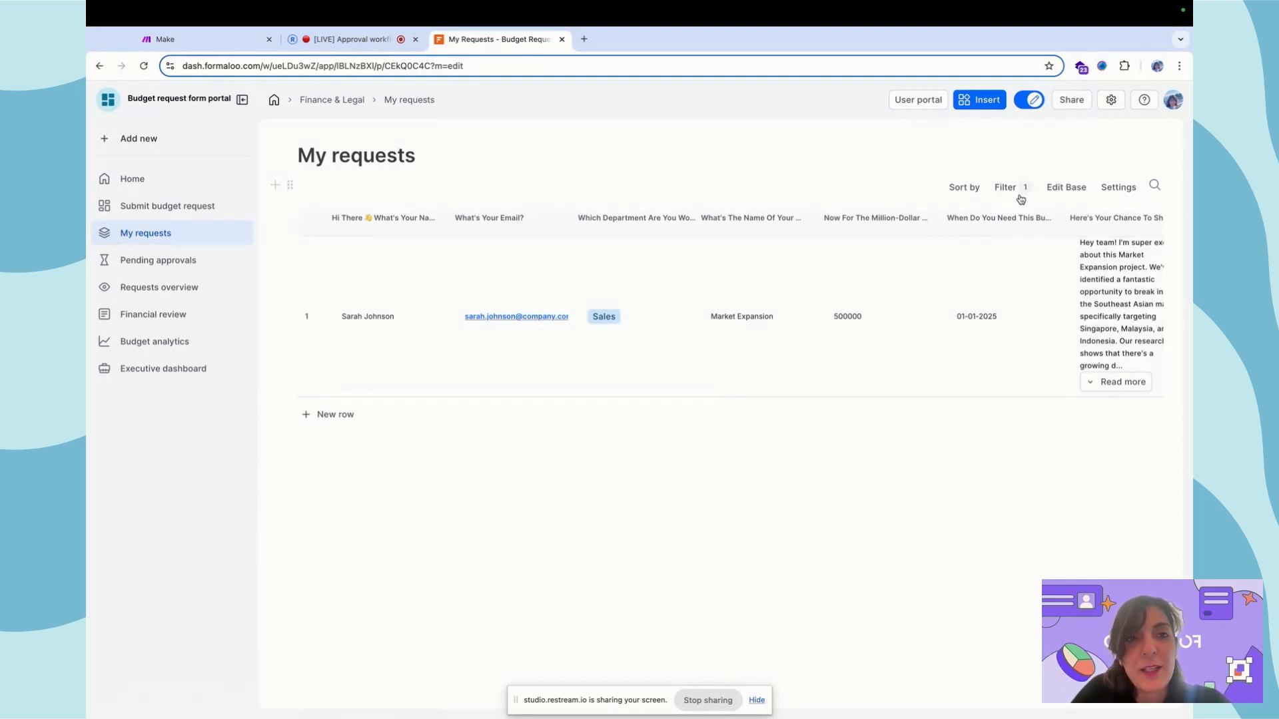
# Inspect the table's Users filter, close Table settings and switch to the portal window
pyautogui.click(1014, 194)
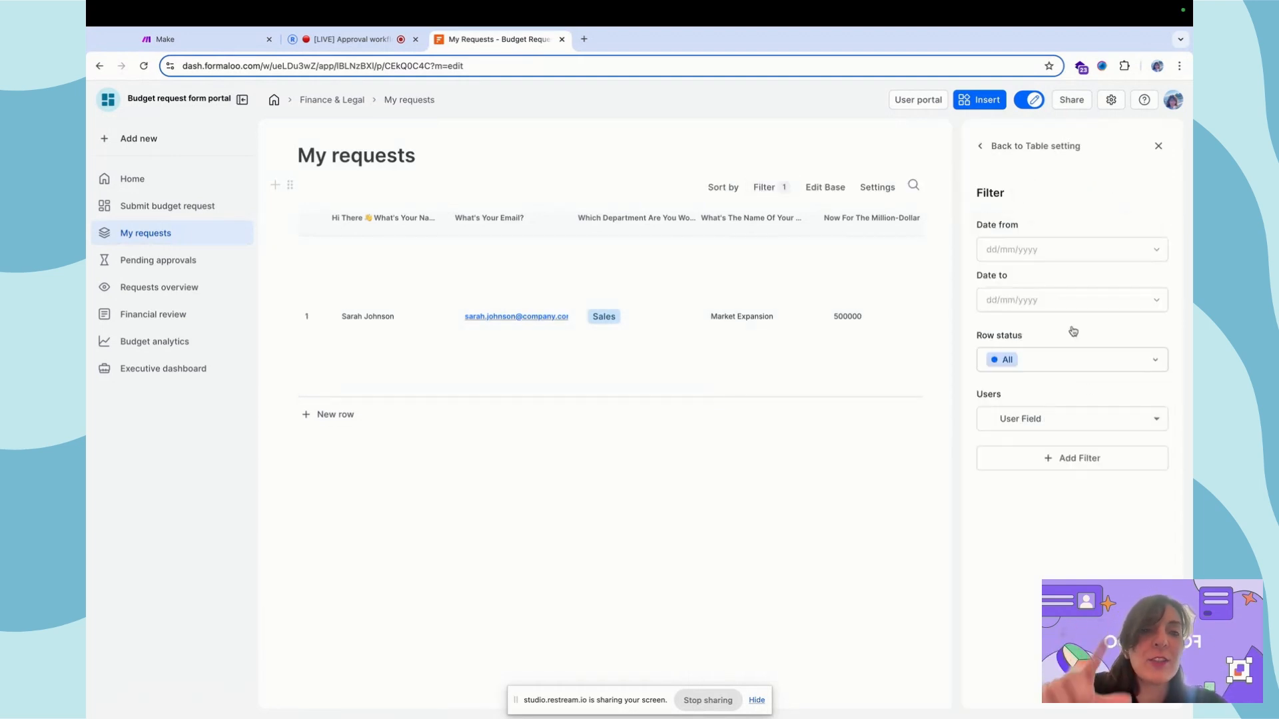
pyautogui.hscroll(6, 752, 313)
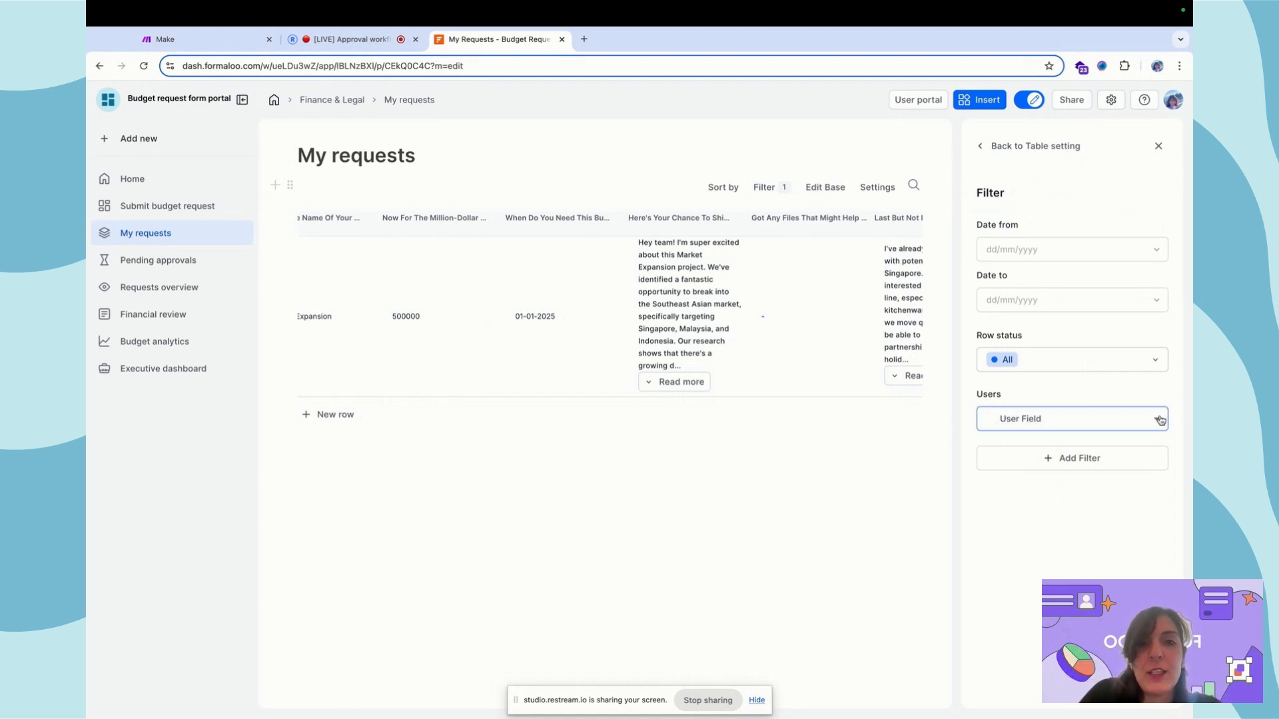
pyautogui.hscroll(-6, 677, 276)
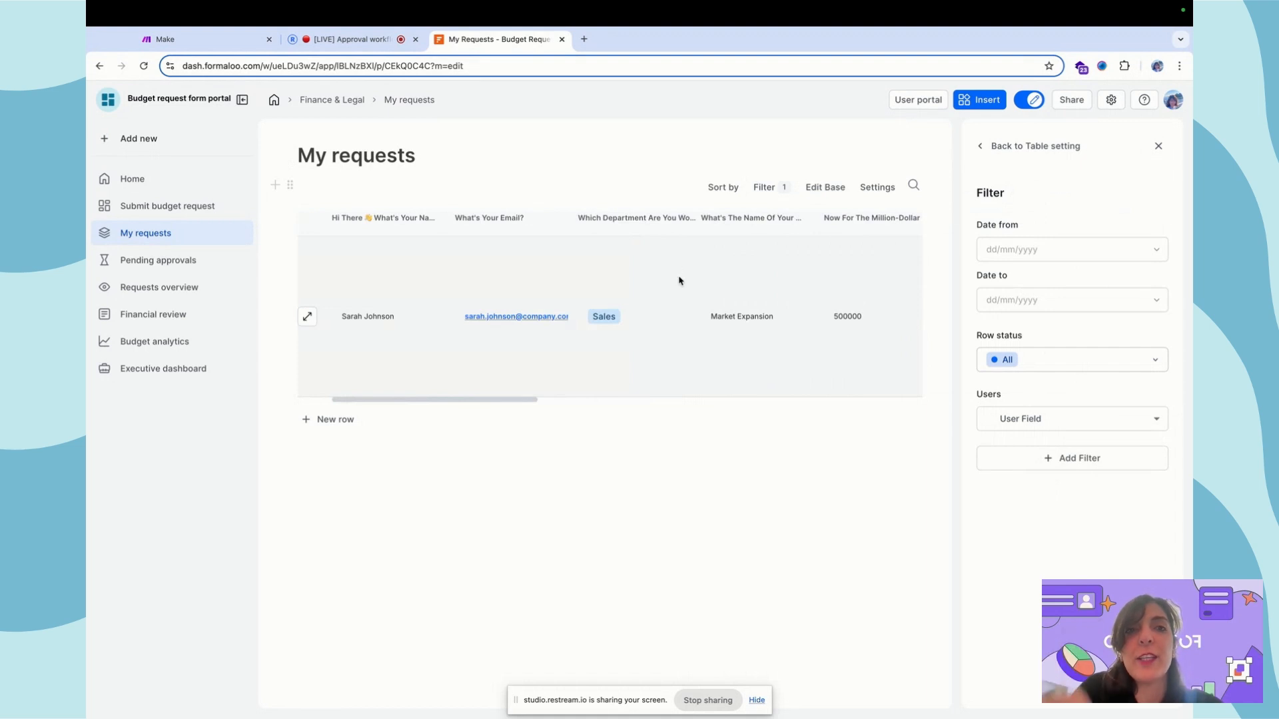
pyautogui.click(1027, 146)
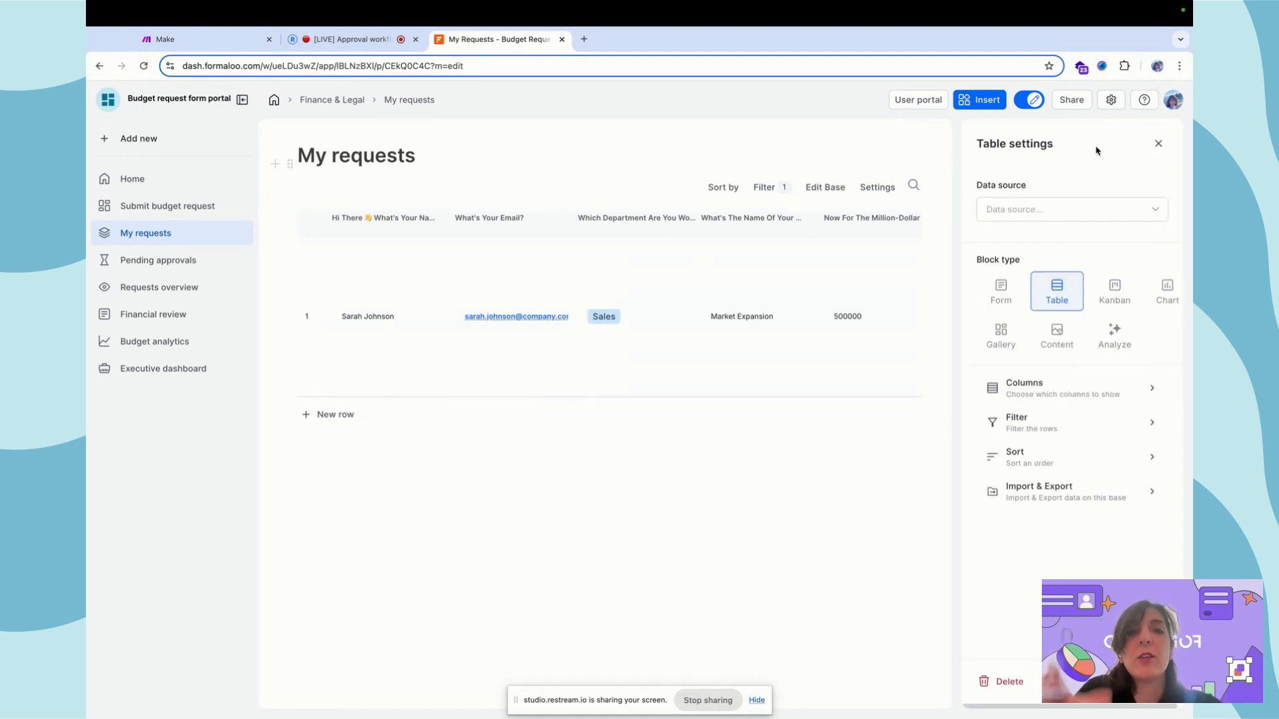
pyautogui.click(1156, 146)
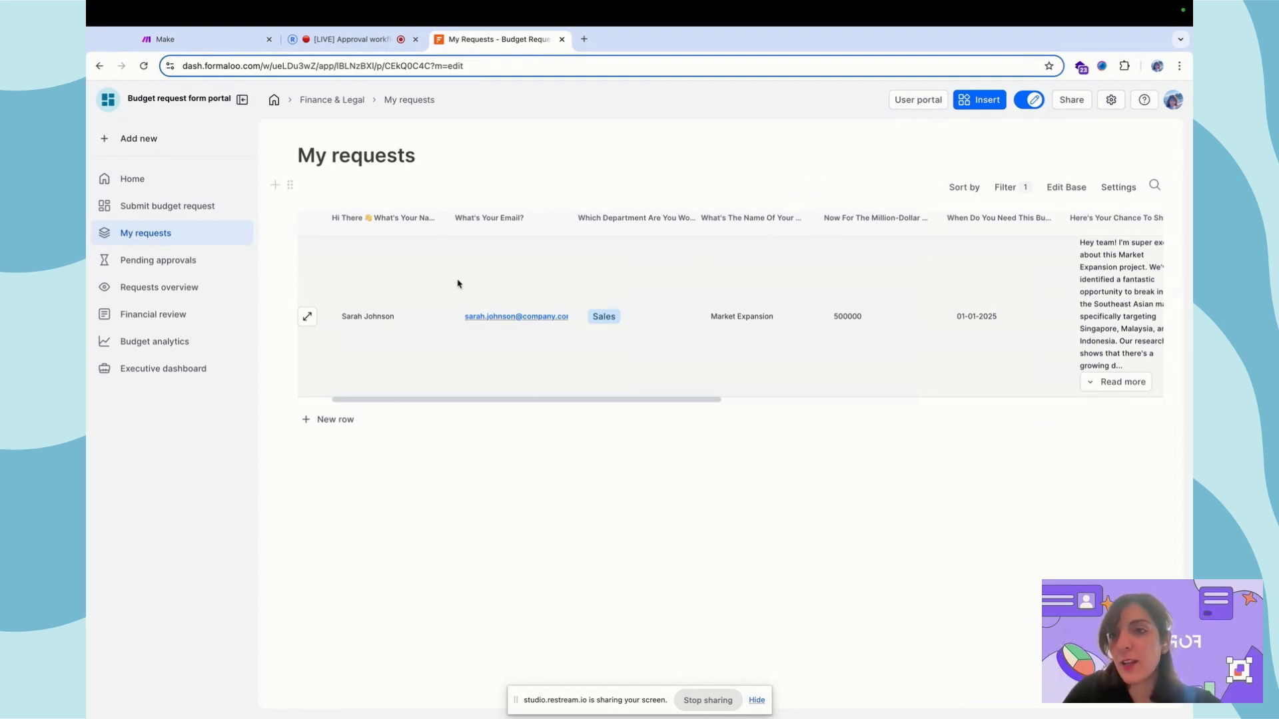
pyautogui.hotkey('ctrl', 'Right')
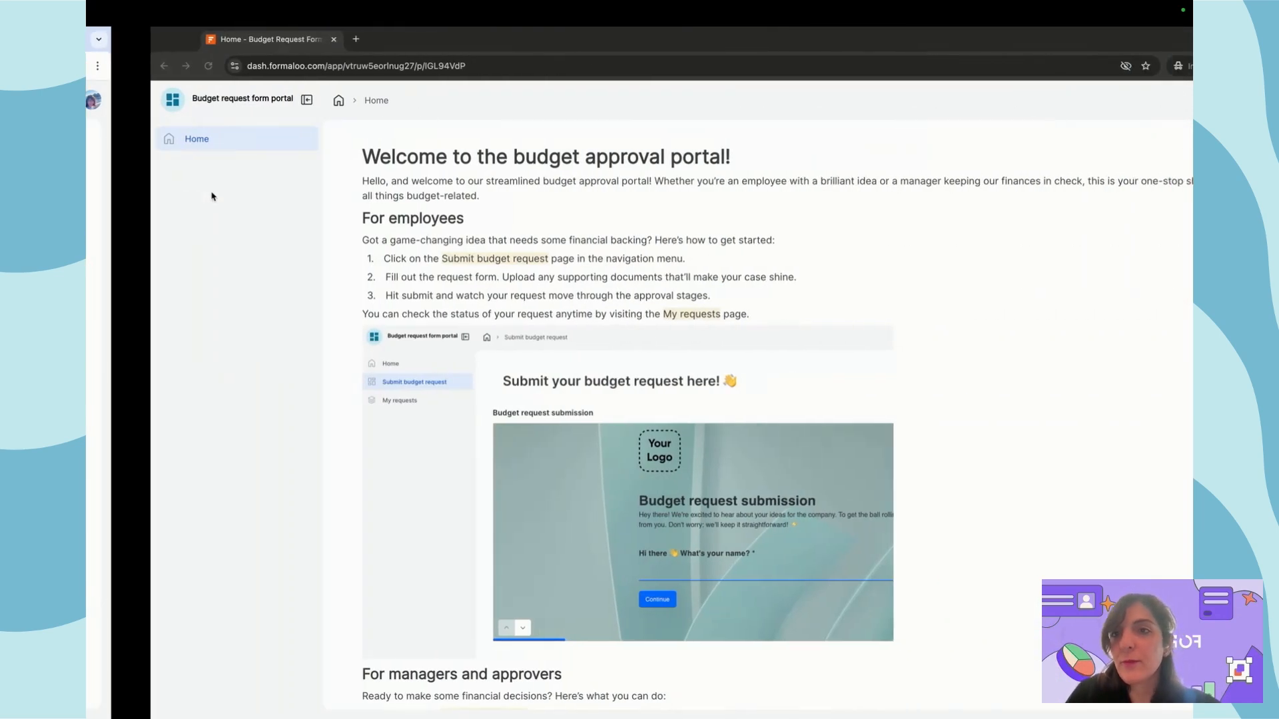
# Check the signed-in employee's profile settings, then return to the portal welcome page
pyautogui.hotkey('ctrl', 'Left')
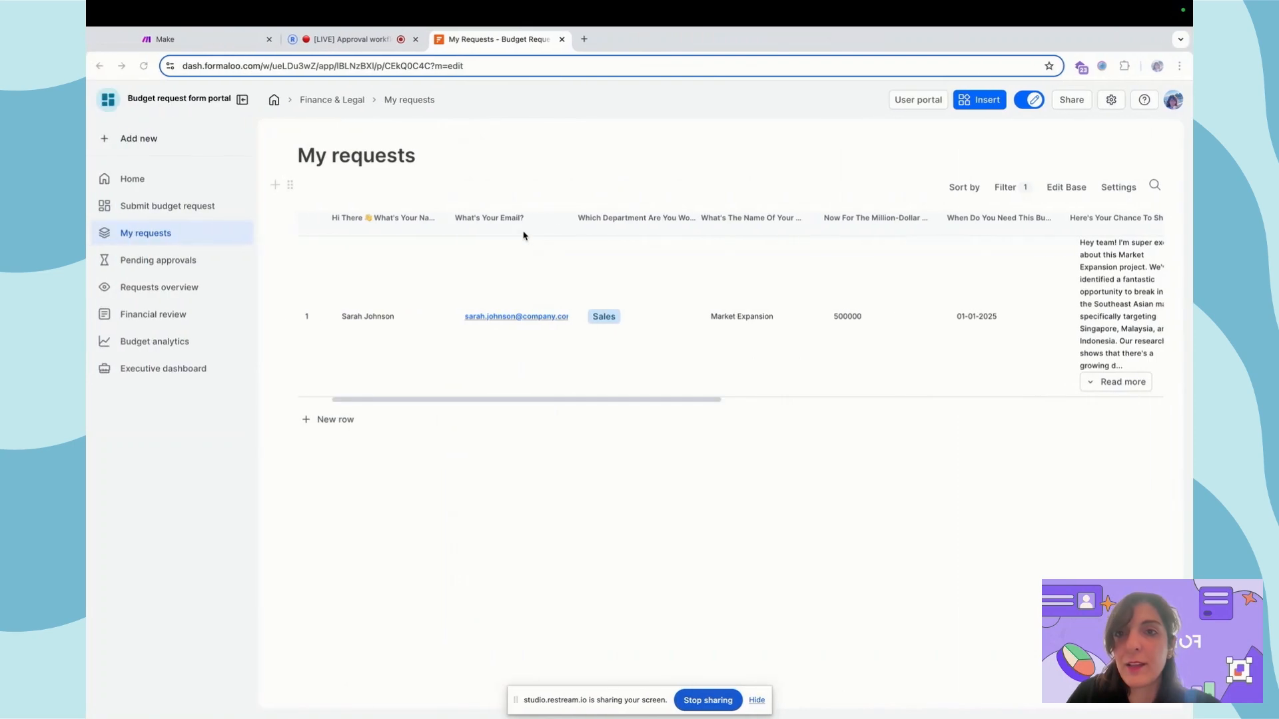
pyautogui.hotkey('ctrl', 'Right')
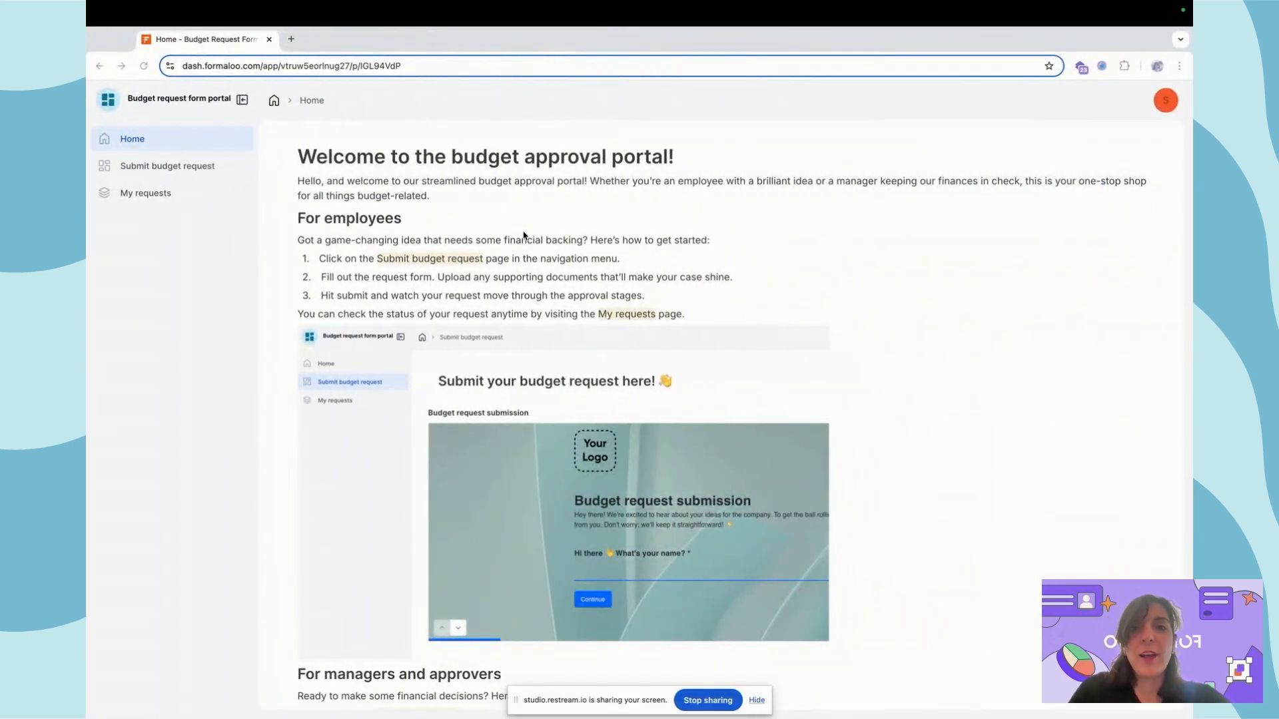
pyautogui.click(1164, 101)
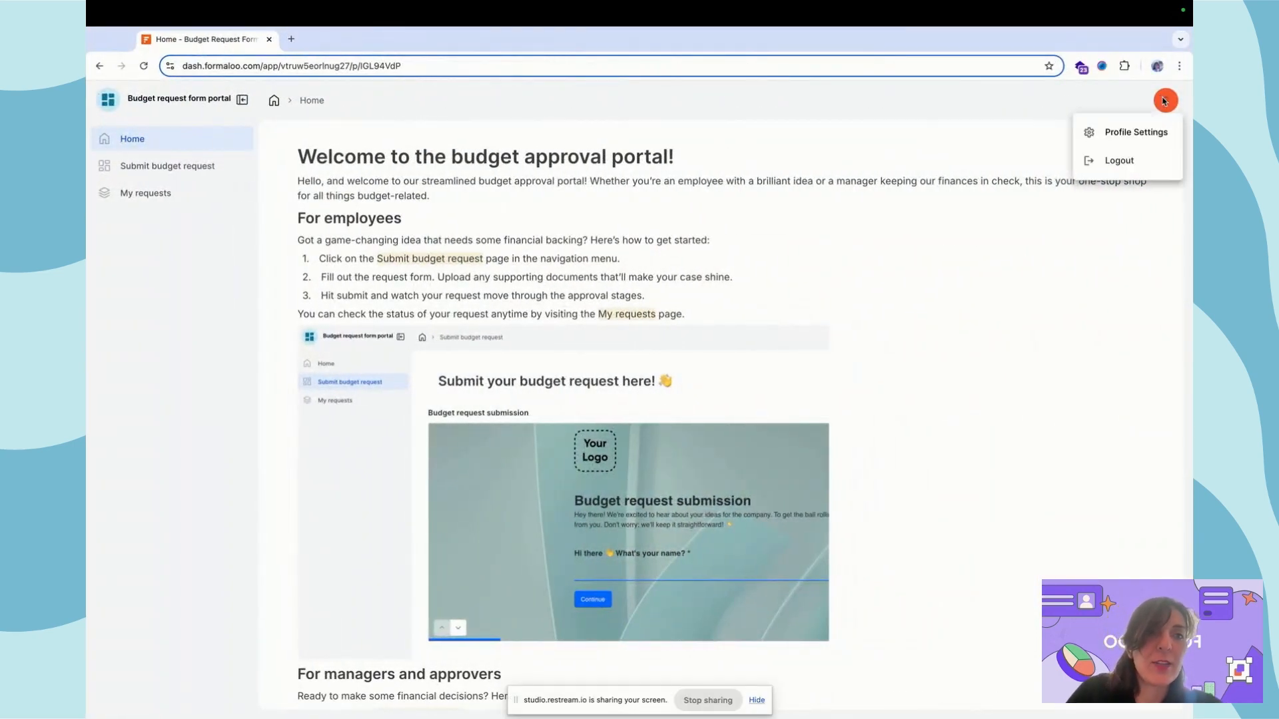
pyautogui.click(1132, 132)
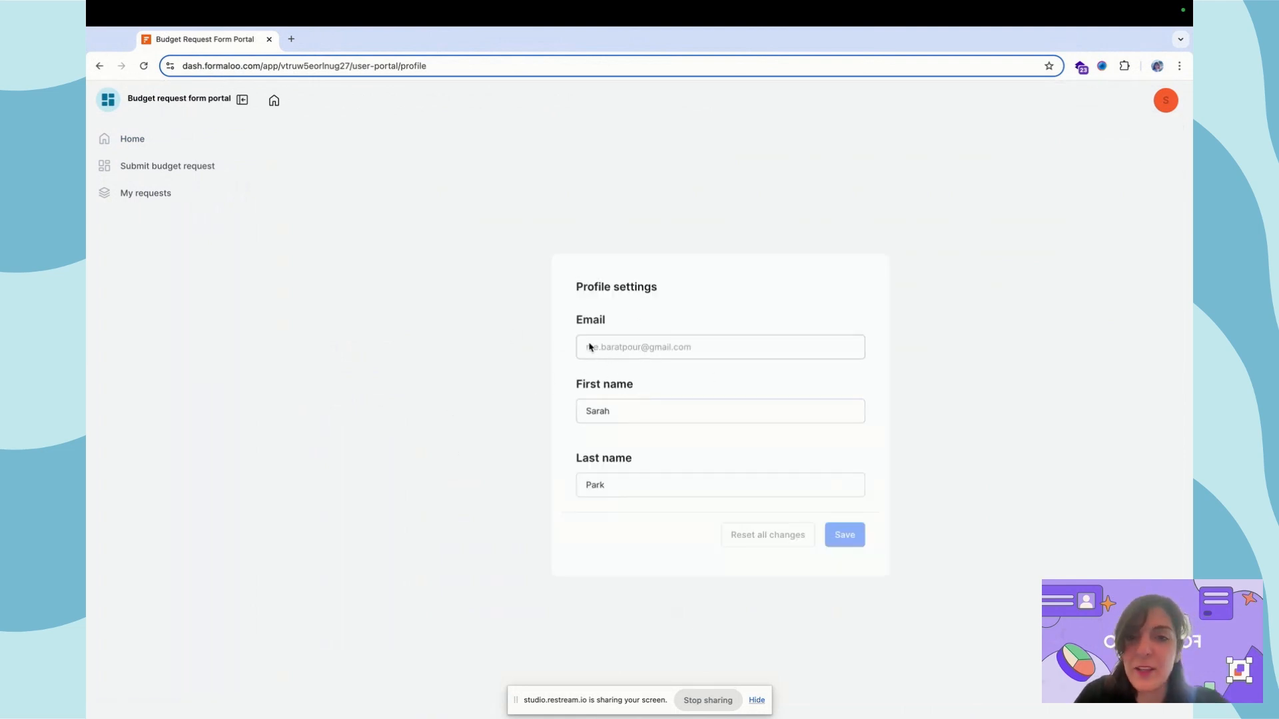
pyautogui.click(165, 141)
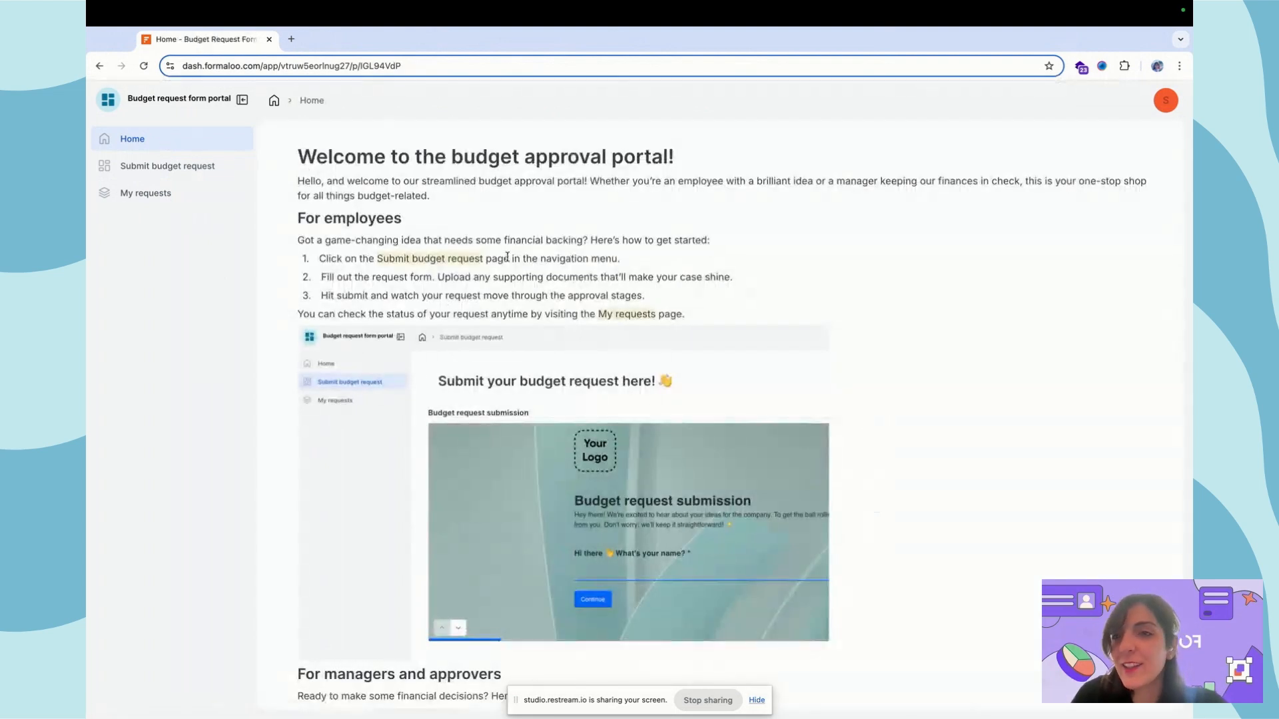
# Browse between Submit budget request and My requests to find the employee's submitted request
pyautogui.click(165, 168)
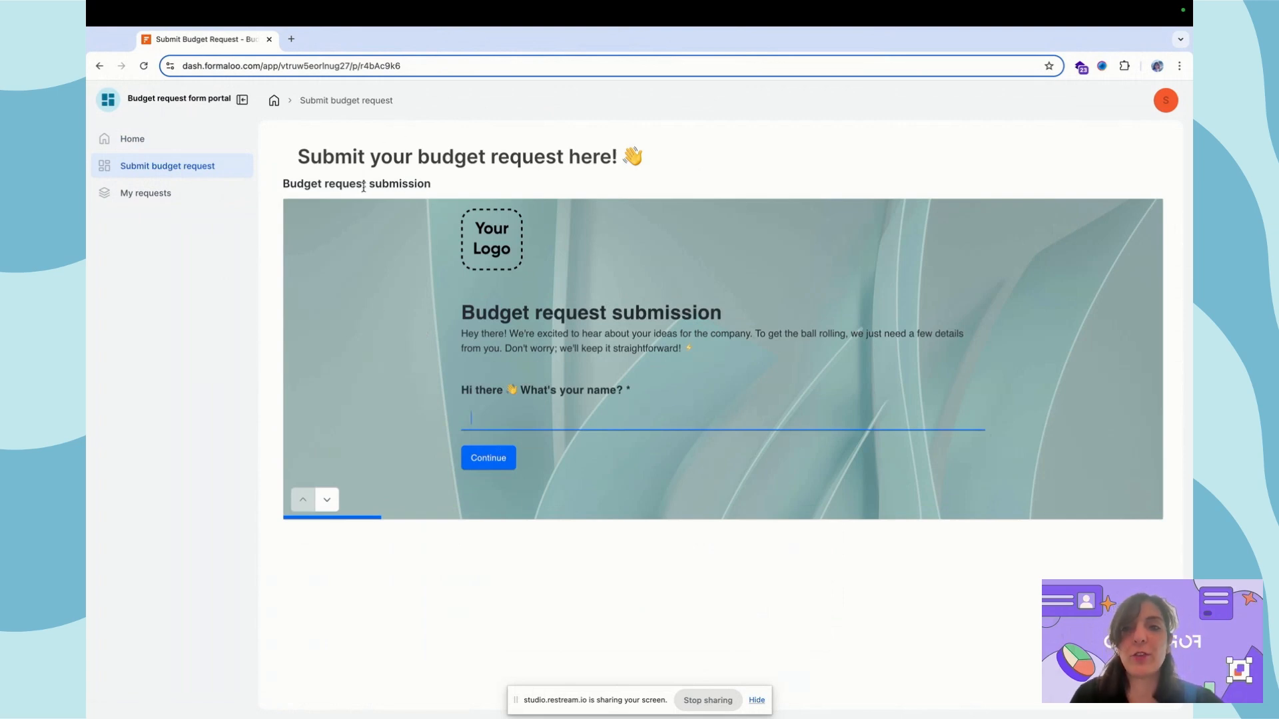
pyautogui.click(170, 196)
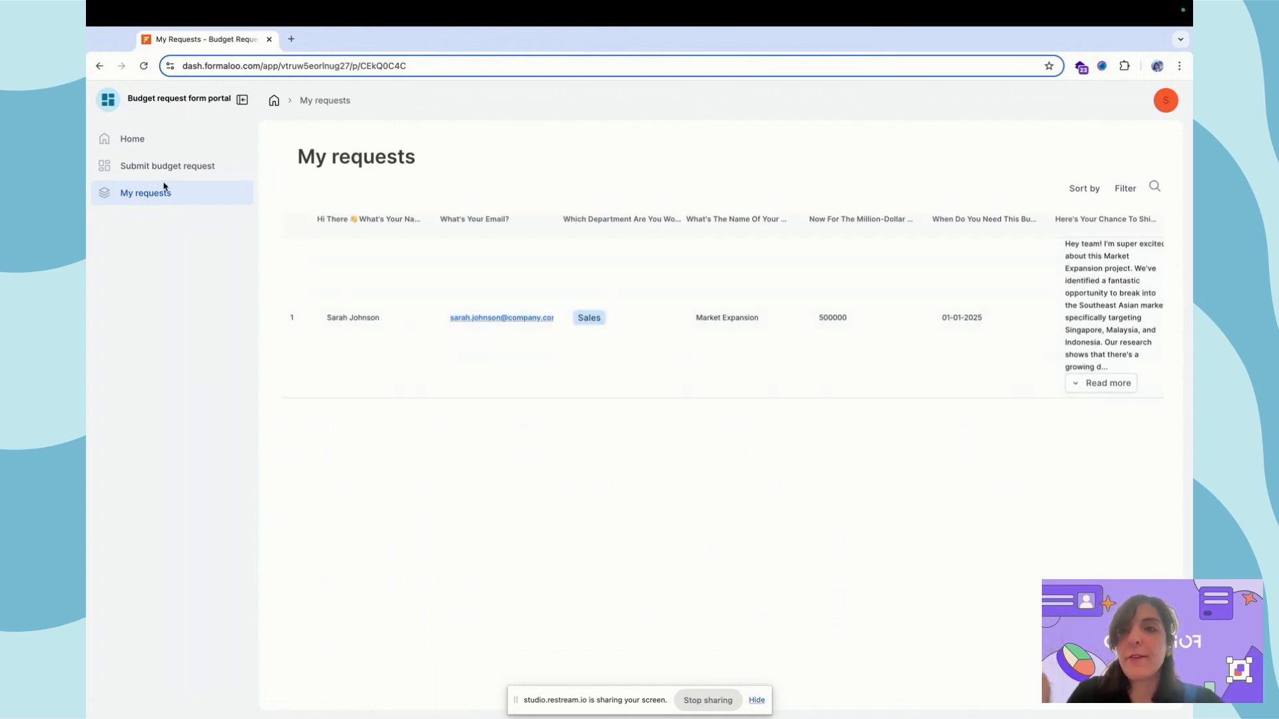
pyautogui.click(171, 174)
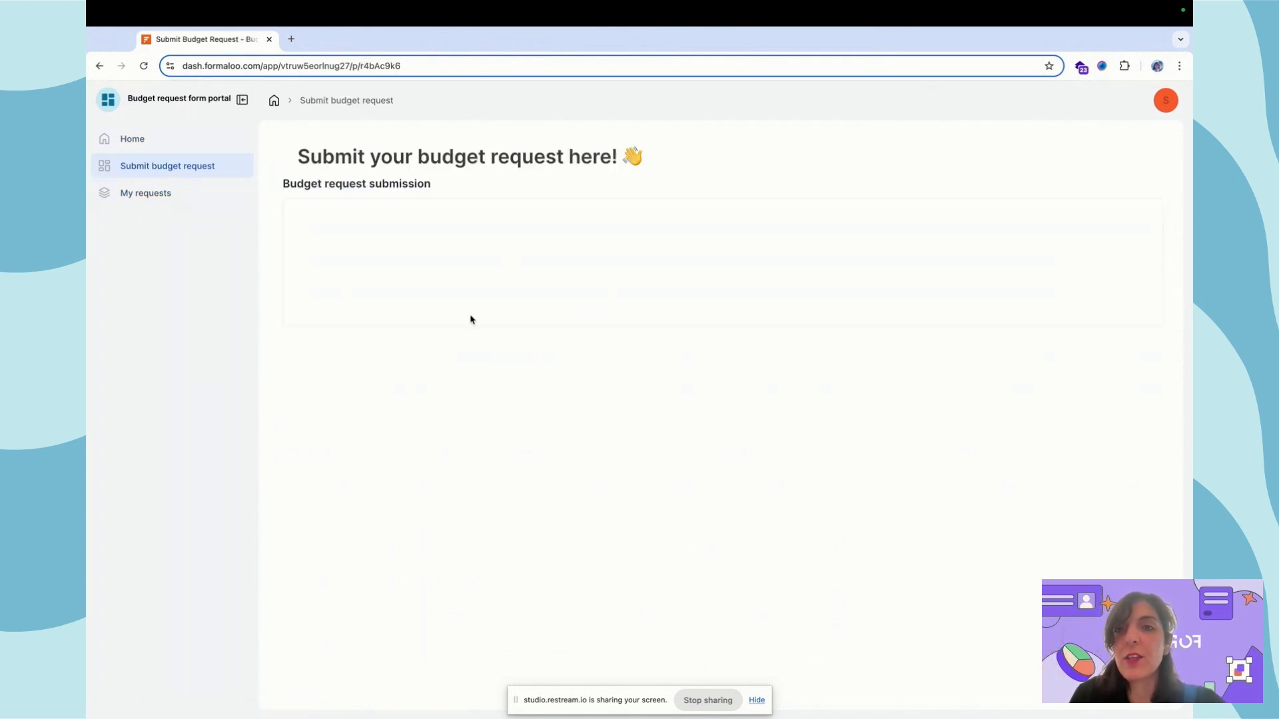
pyautogui.click(170, 194)
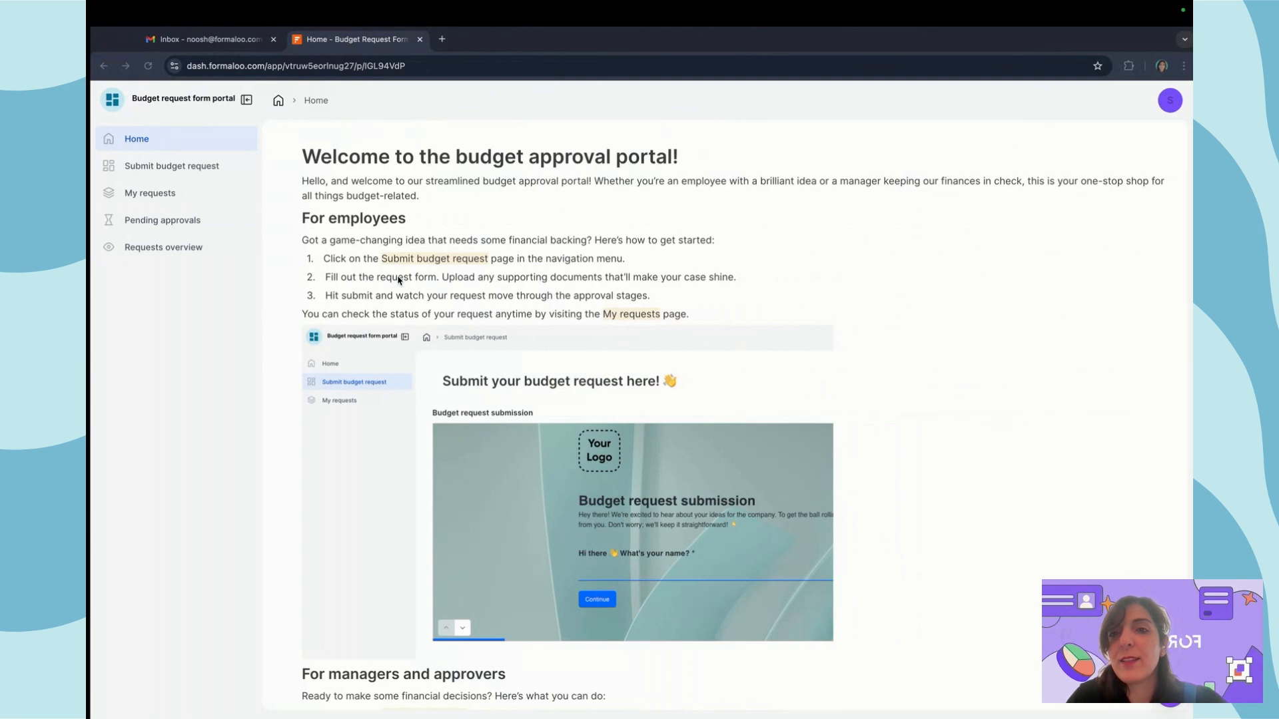
# View the second user's profile settings and budget request form page, then switch to the builder window
pyautogui.click(602, 116)
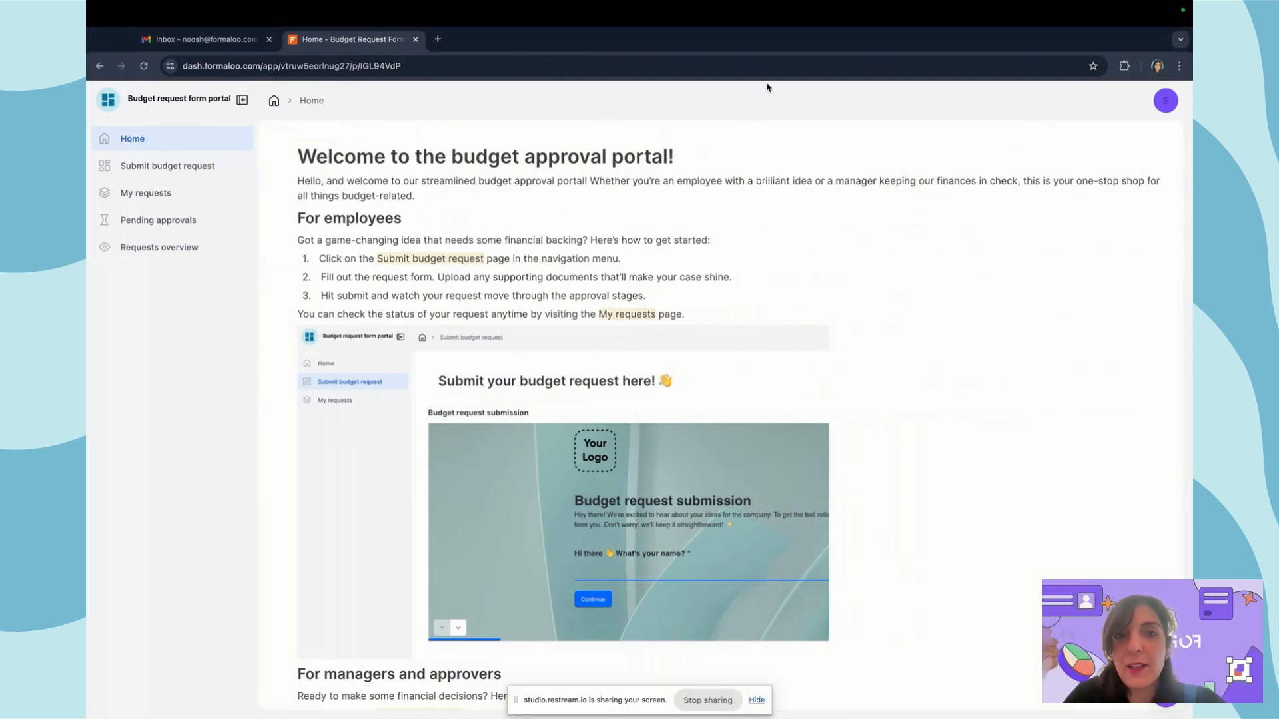
pyautogui.click(1166, 100)
pyautogui.click(1134, 137)
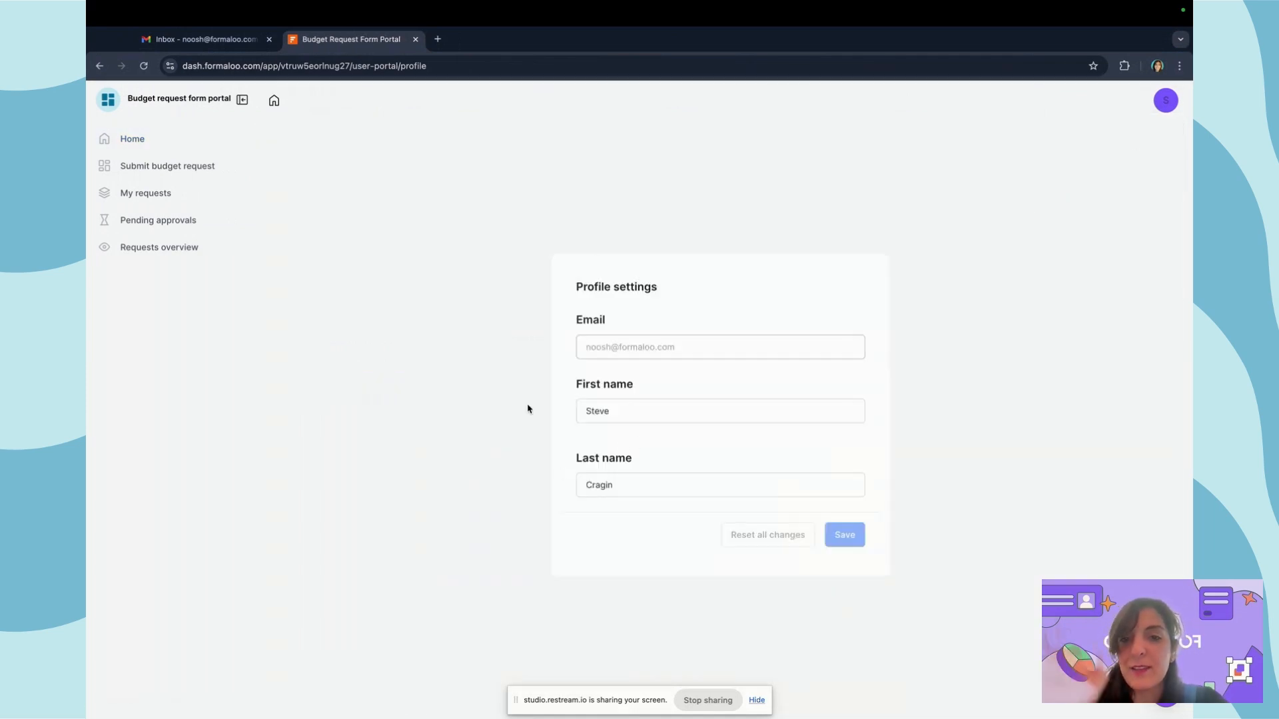
pyautogui.hscroll(-5, 528, 409)
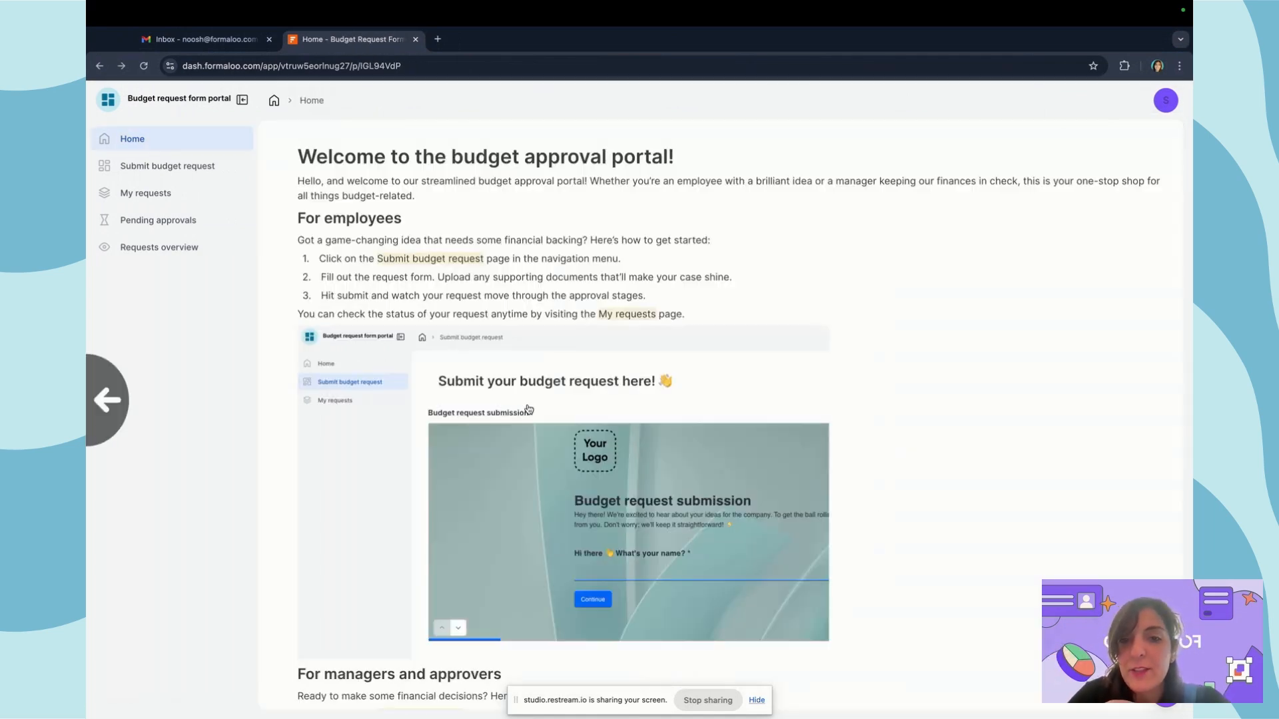
pyautogui.click(175, 166)
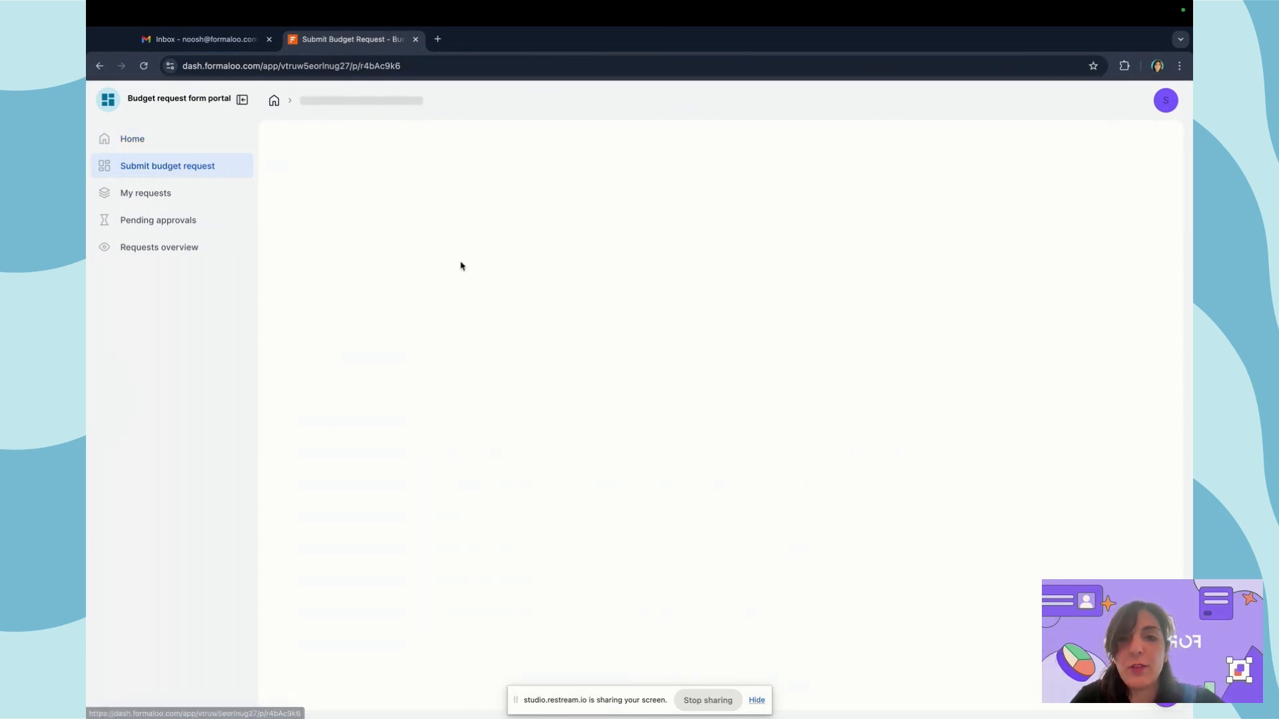
pyautogui.hotkey('ctrl', 'Left')
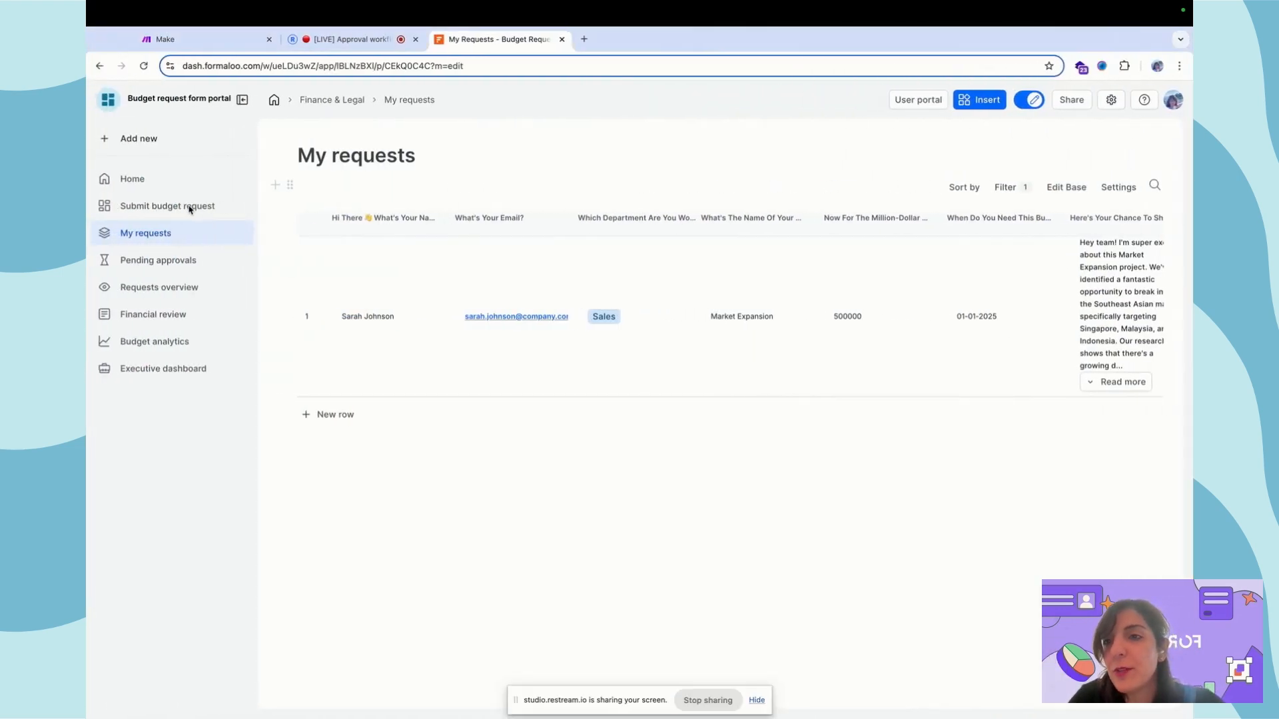
# Verify Submit budget request and My requests both allow only 'Logged in users', then return to the employee window
pyautogui.click(228, 206)
pyautogui.click(272, 273)
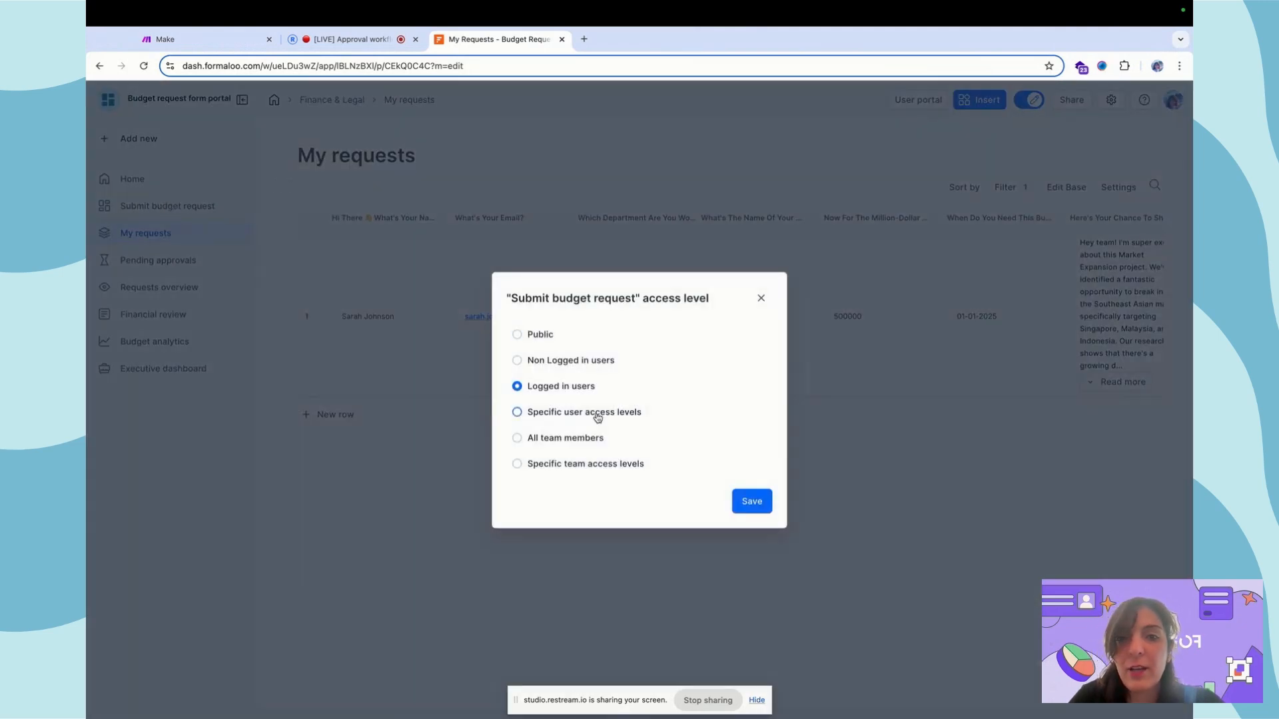
pyautogui.click(343, 348)
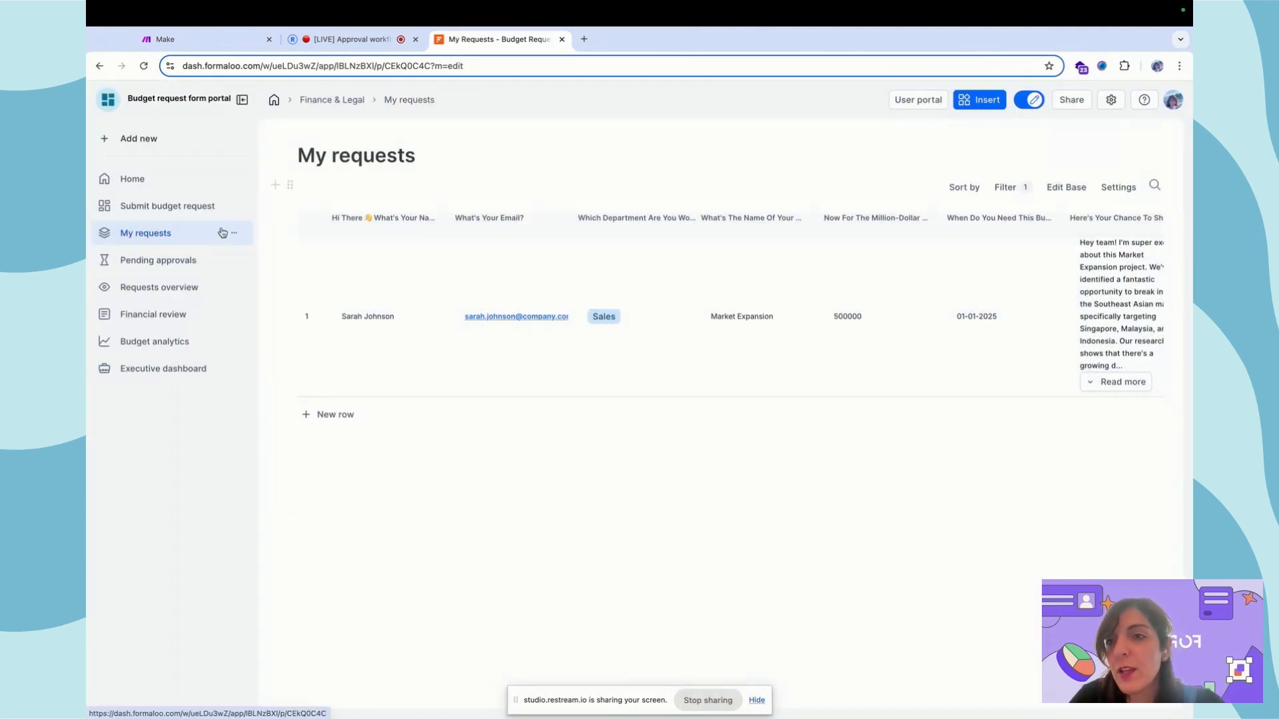
pyautogui.click(235, 233)
pyautogui.click(275, 301)
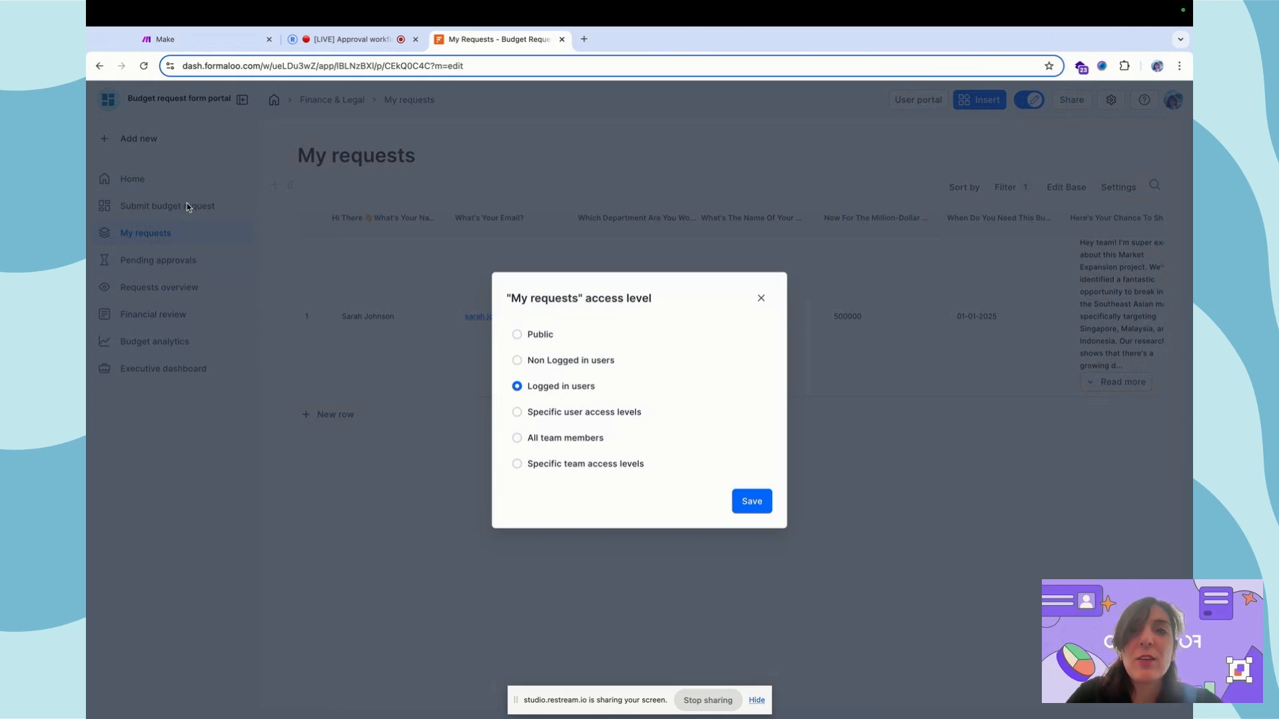
pyautogui.click(213, 218)
pyautogui.hotkey('ctrl', 'Right')
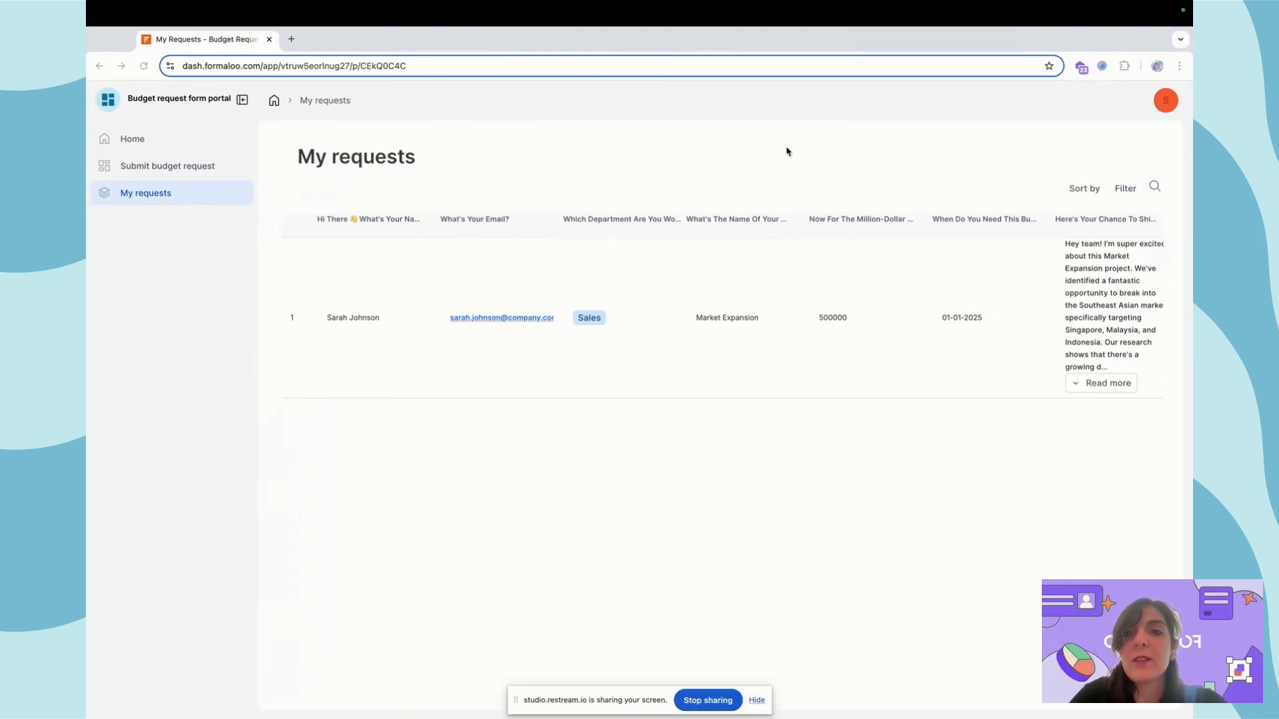
# In the second user's portal, confirm their My requests list is empty
pyautogui.hotkey('ctrl', 'Right')
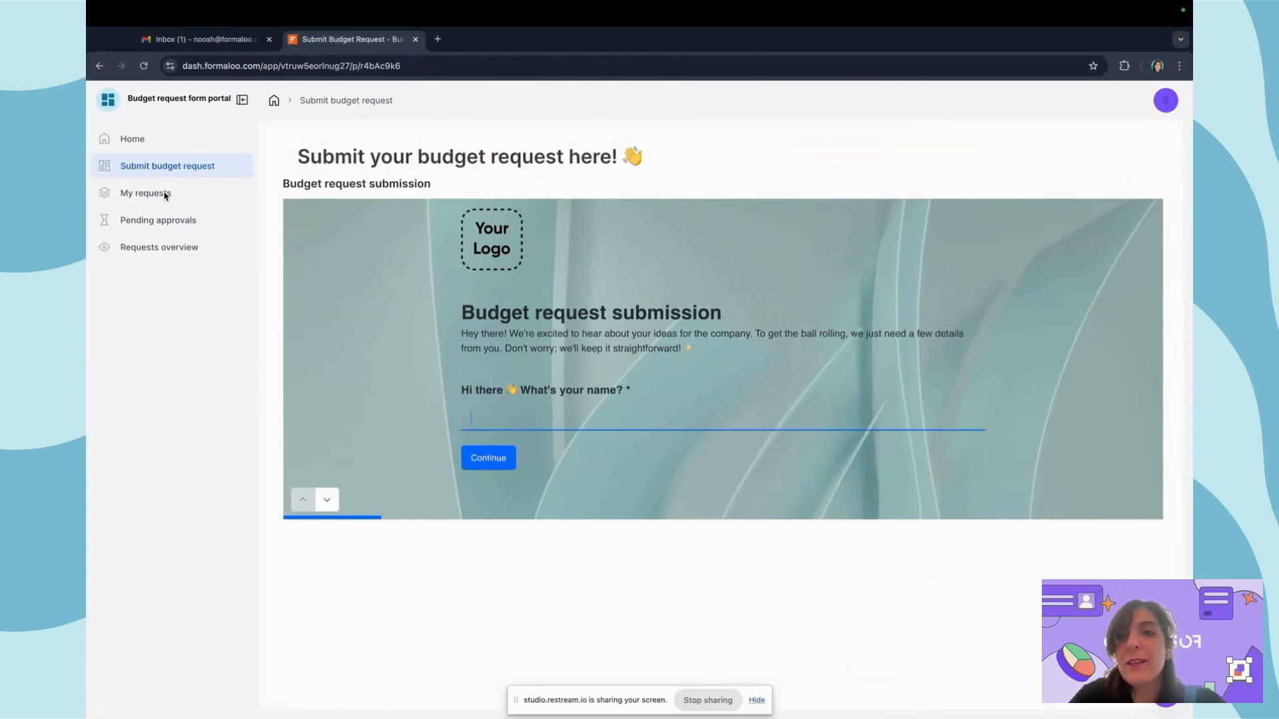
pyautogui.click(167, 194)
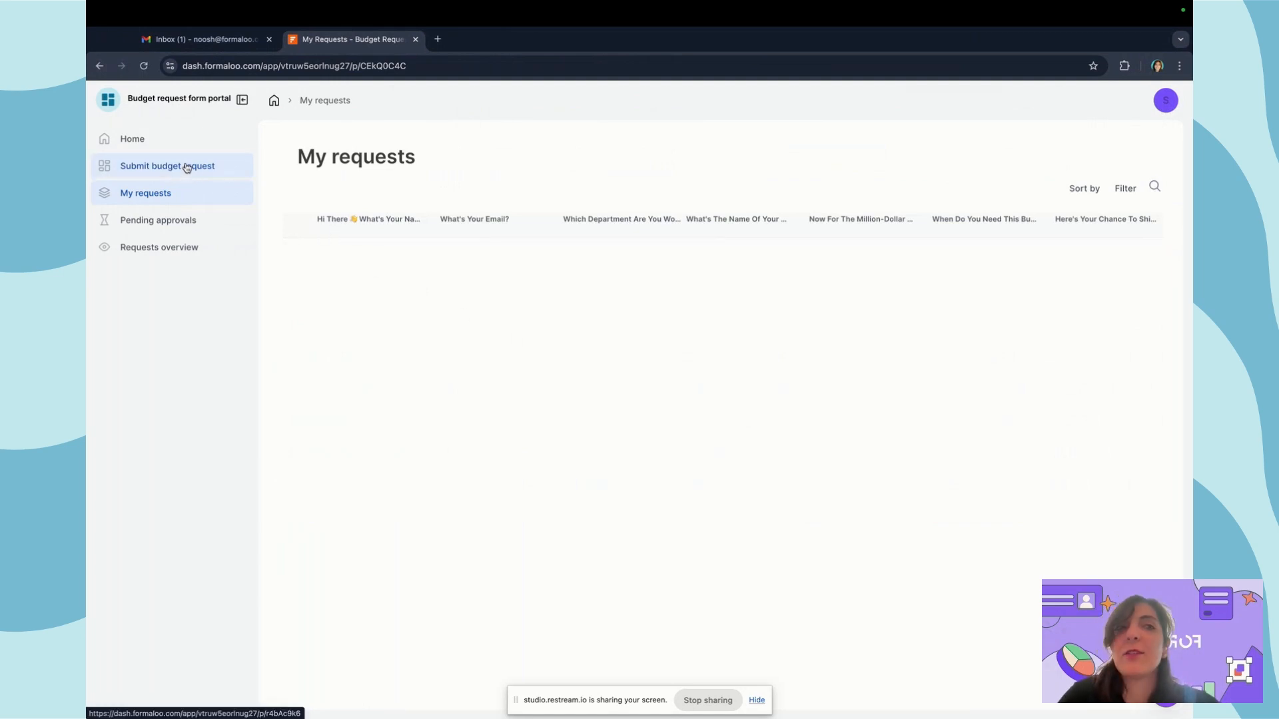
pyautogui.click(1161, 109)
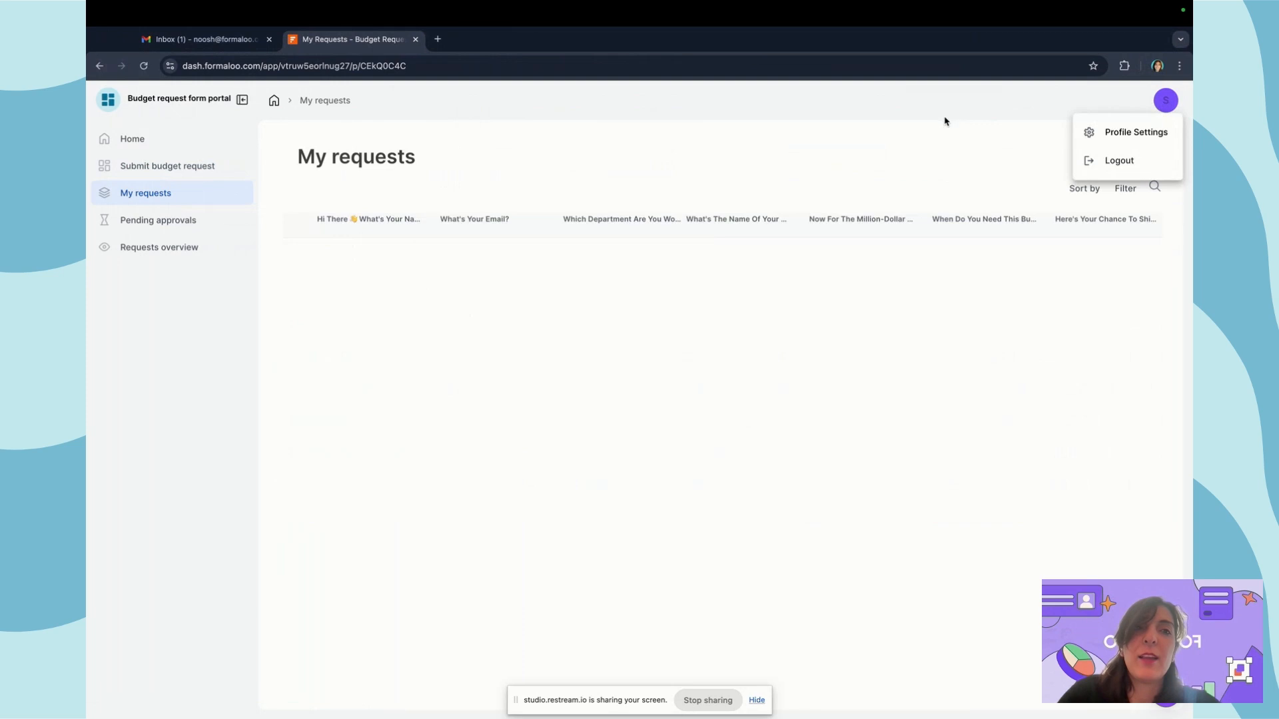
pyautogui.click(945, 118)
pyautogui.click(165, 168)
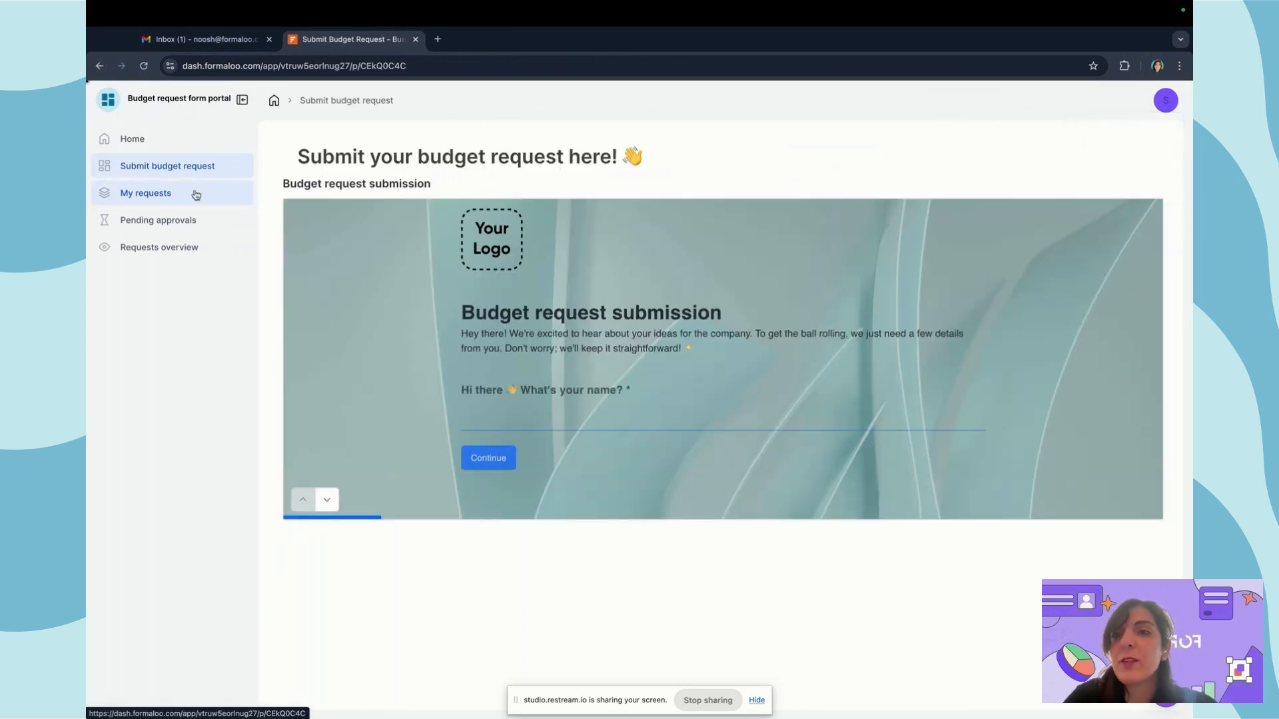
pyautogui.click(190, 194)
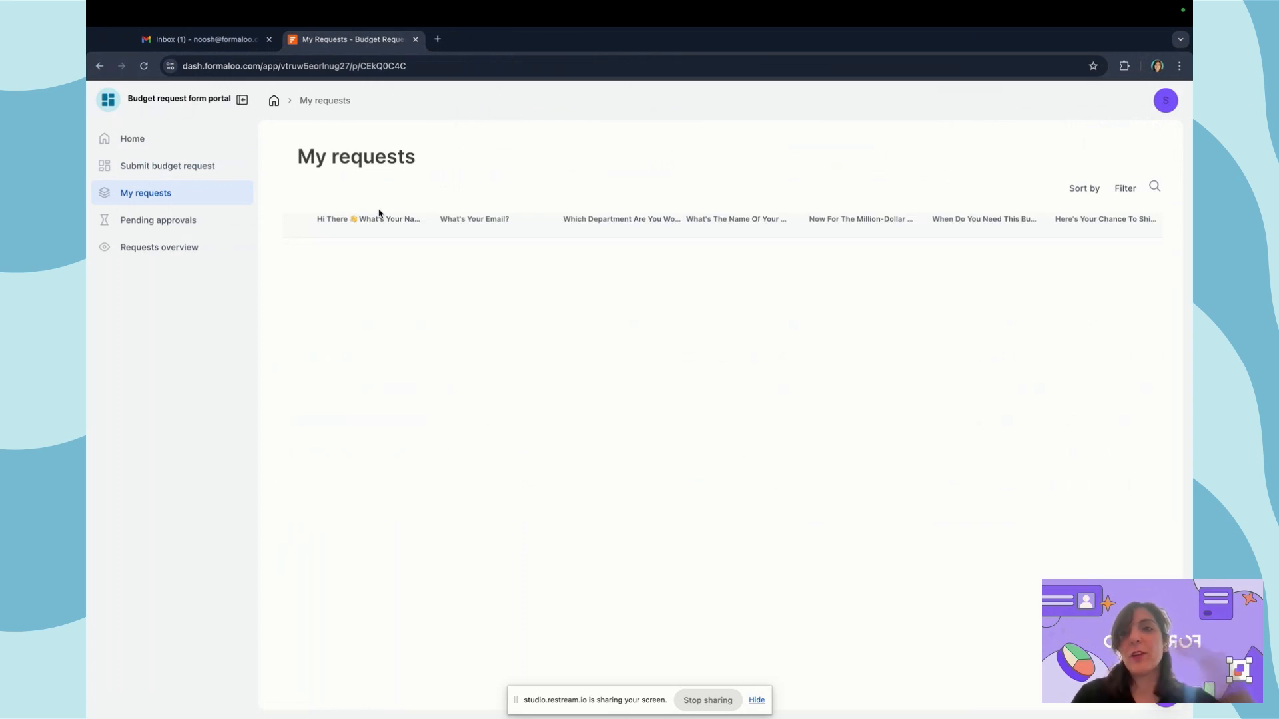
# Check that the second user's Pending approvals table lists the Sales request, then return to the builder
pyautogui.click(180, 222)
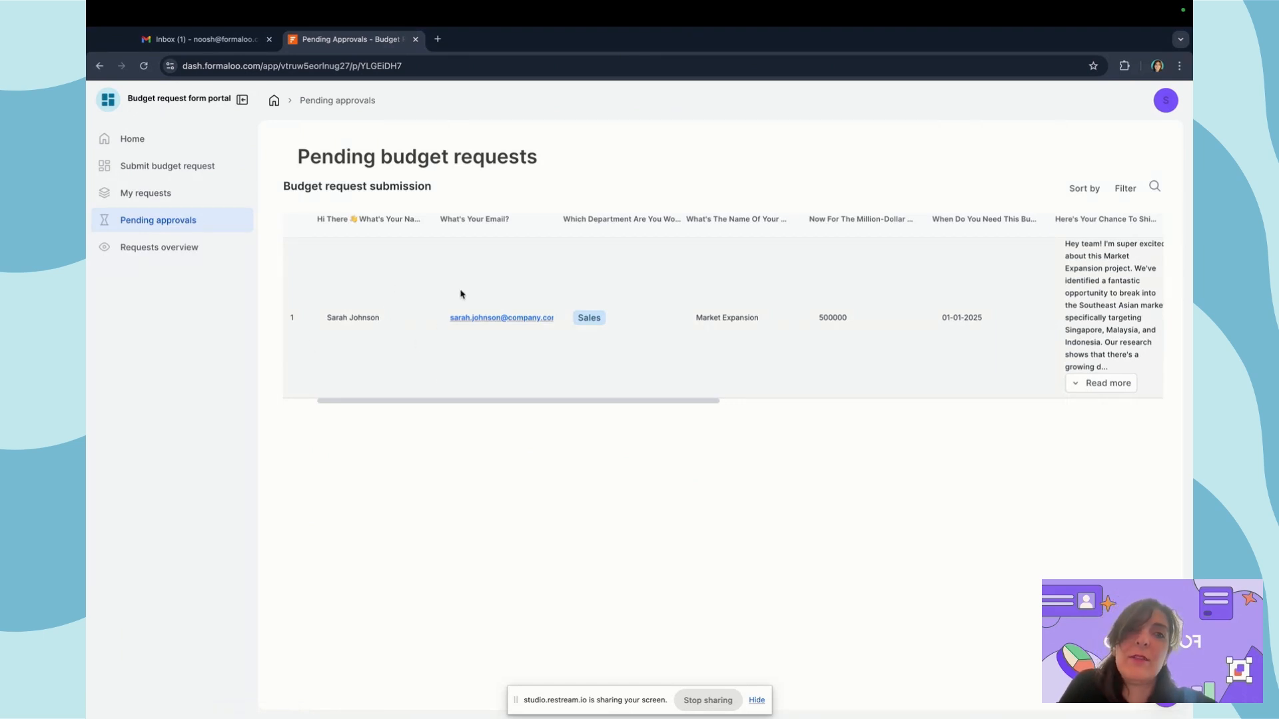
pyautogui.hscroll(10, 741, 313)
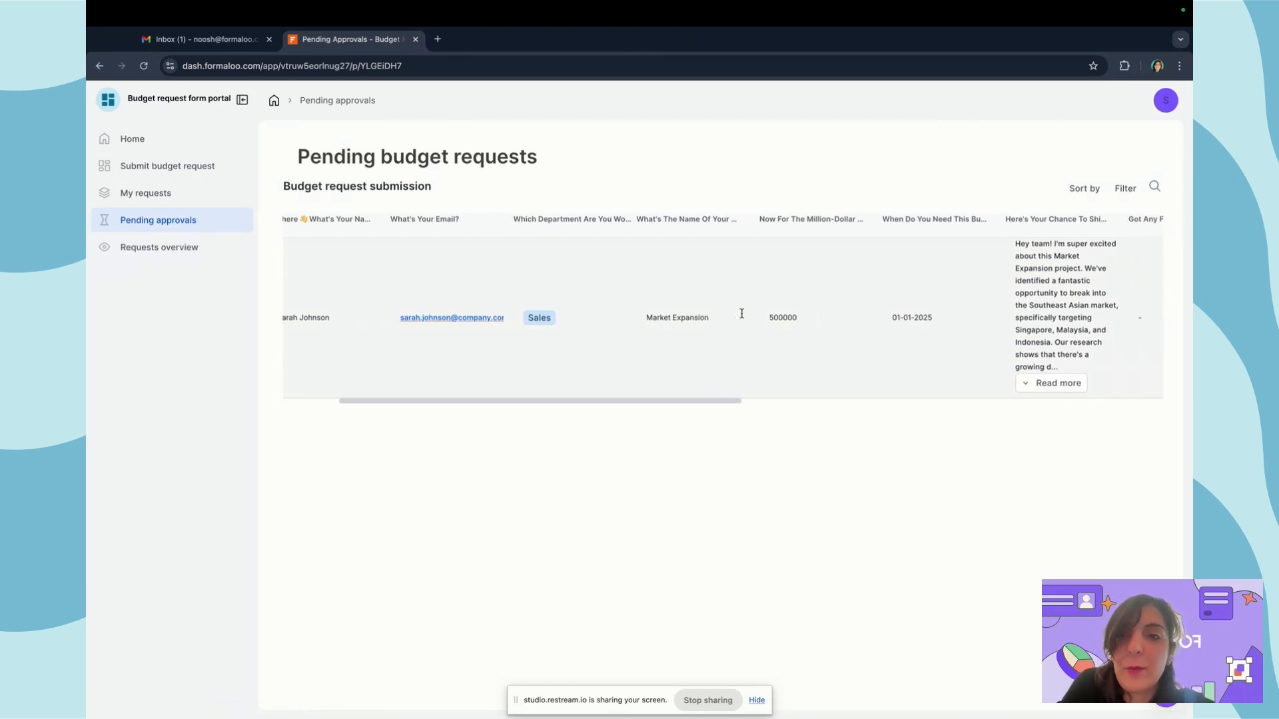
pyautogui.hscroll(-10, 741, 317)
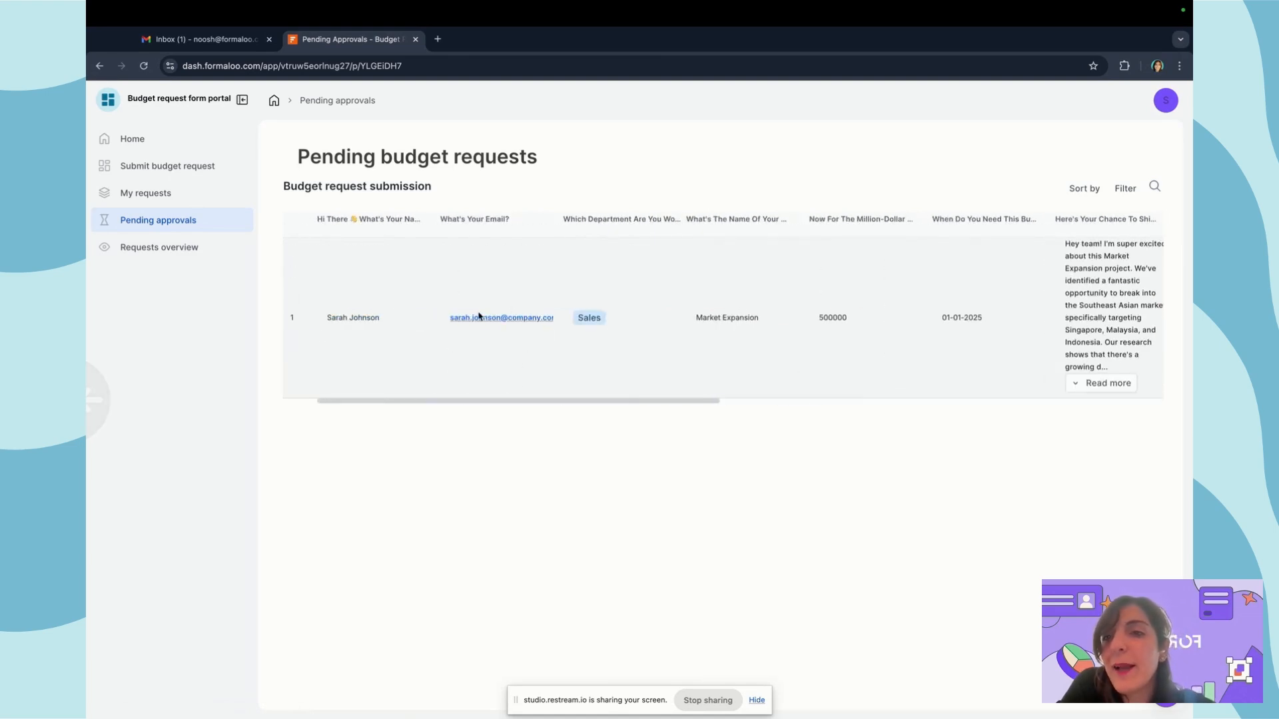
pyautogui.hotkey('ctrl', 'Left')
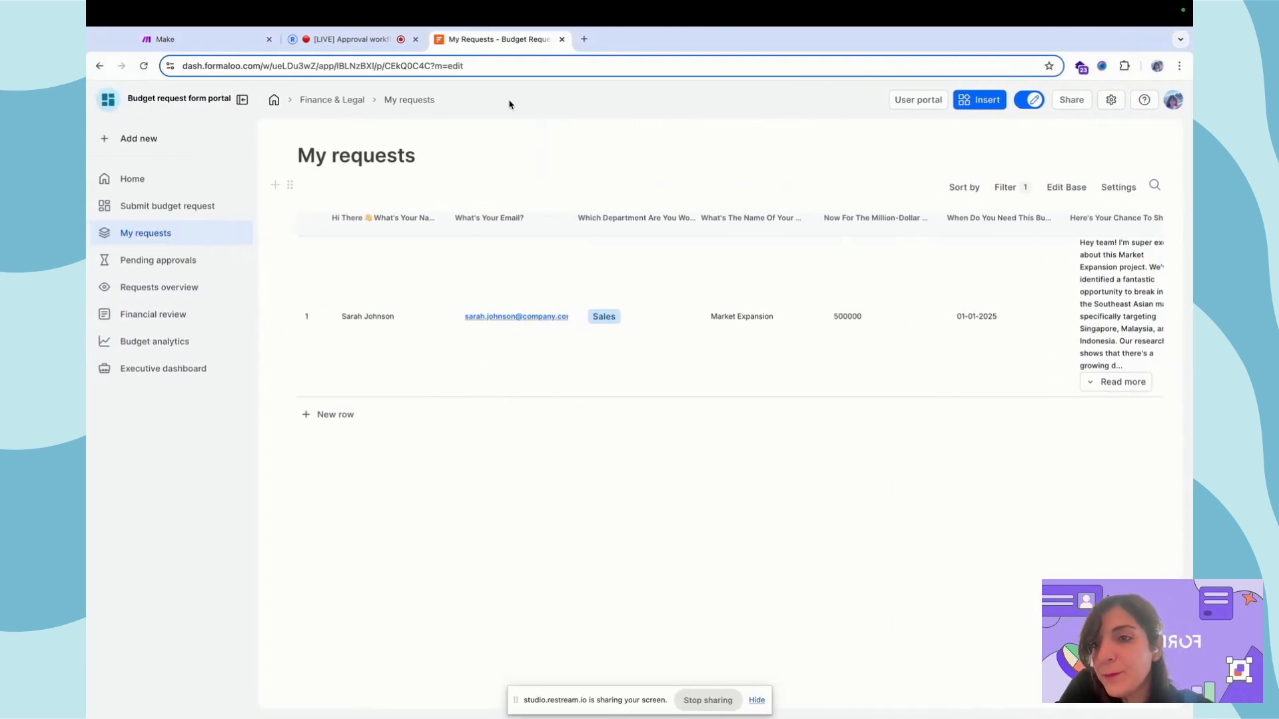
# Open the Pending approvals page in the builder and review its access settings
pyautogui.click(194, 256)
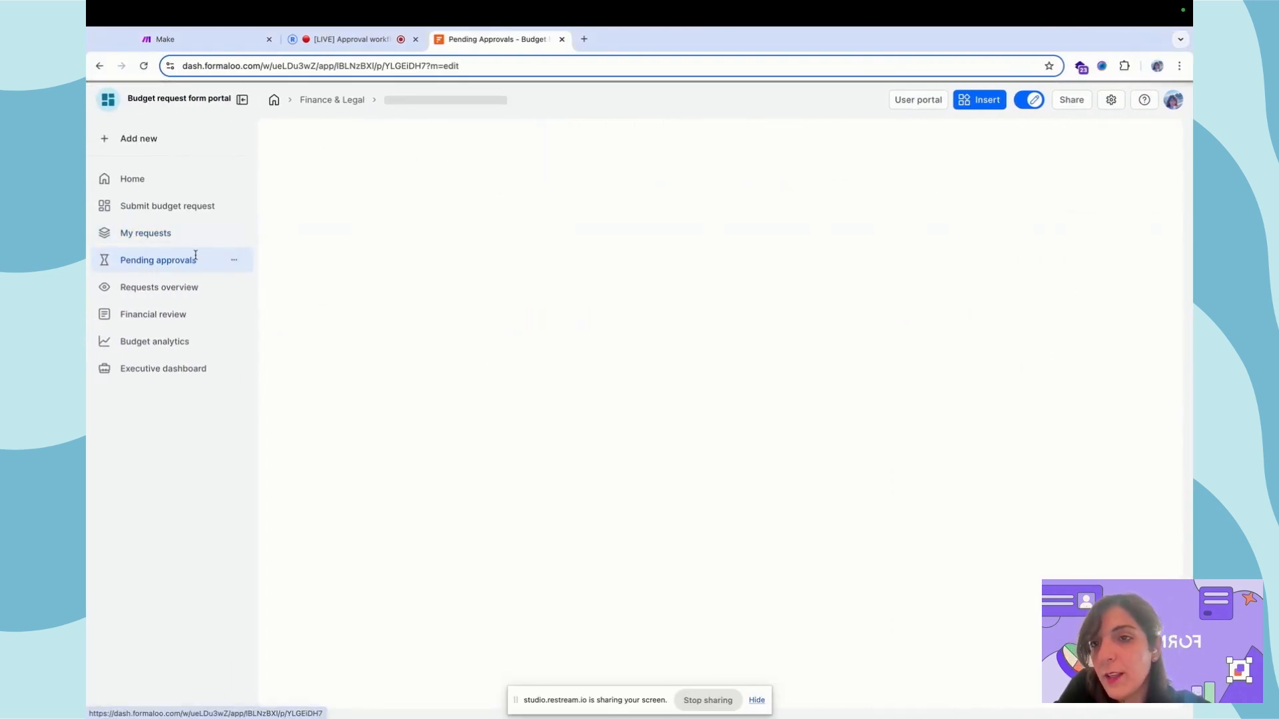
pyautogui.click(234, 260)
pyautogui.click(309, 327)
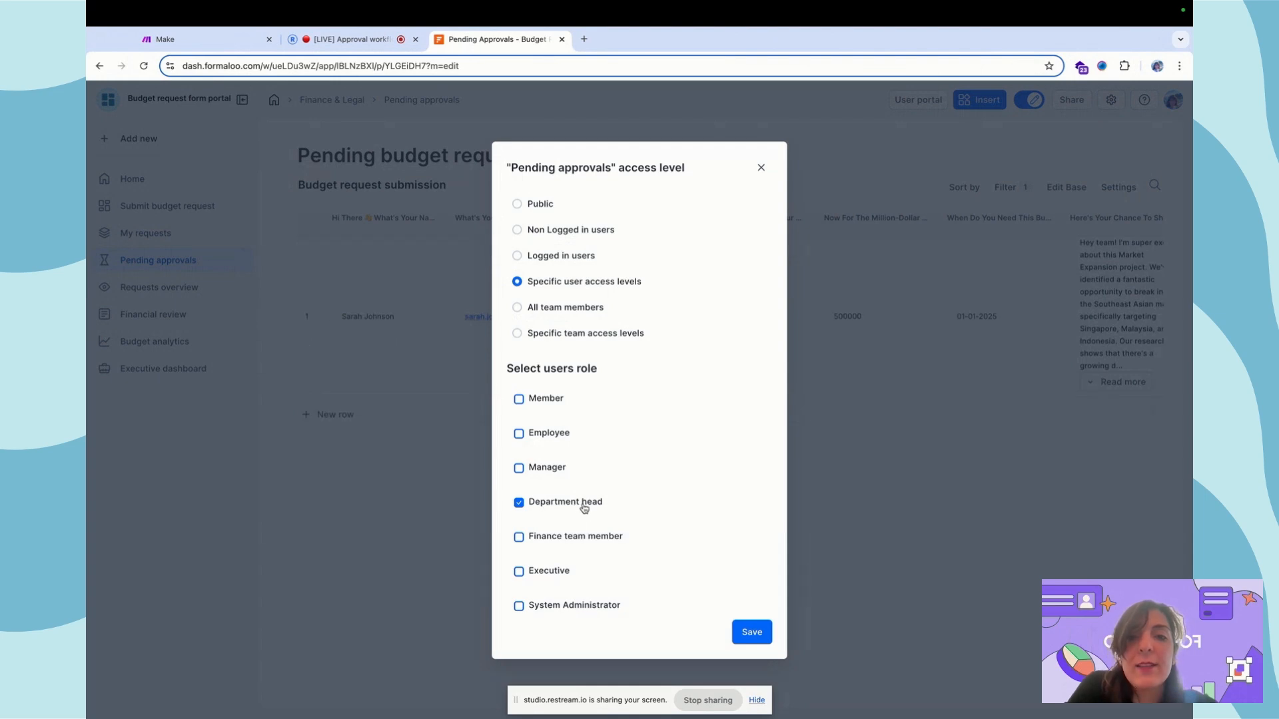
pyautogui.click(337, 287)
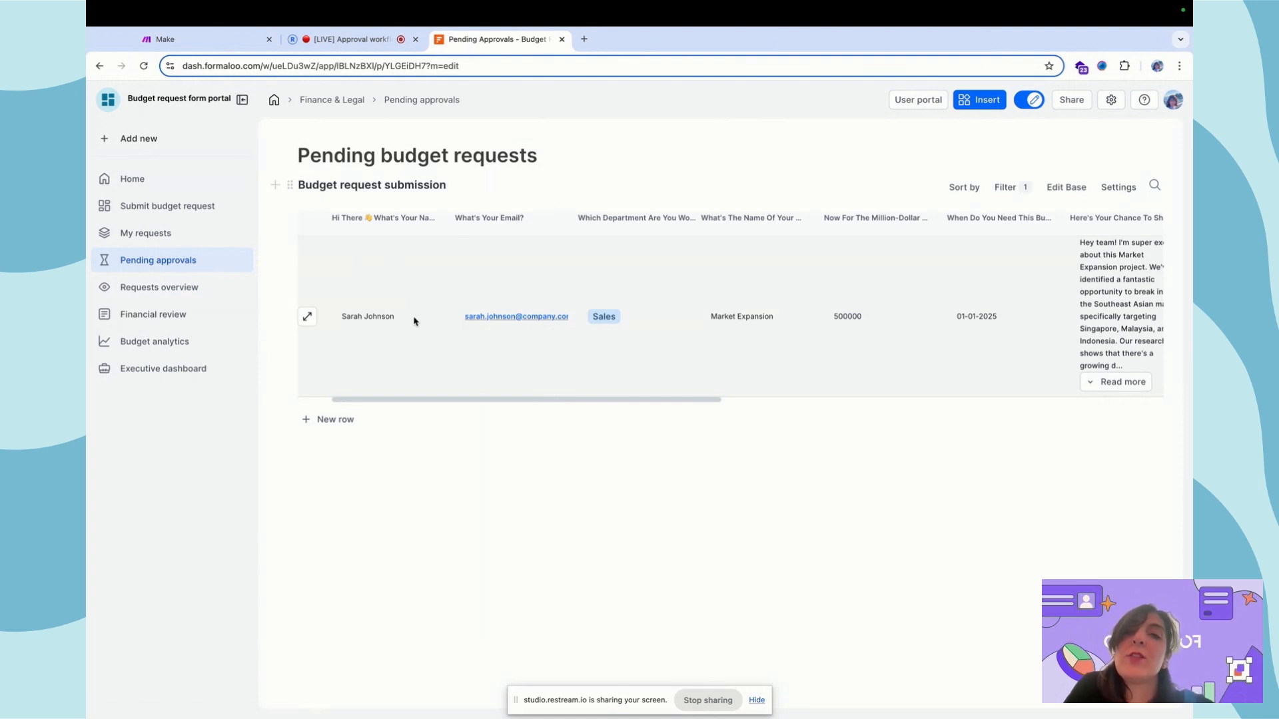
# Add a department condition limited to Sales on the Pending budget requests table filter
pyautogui.click(1007, 189)
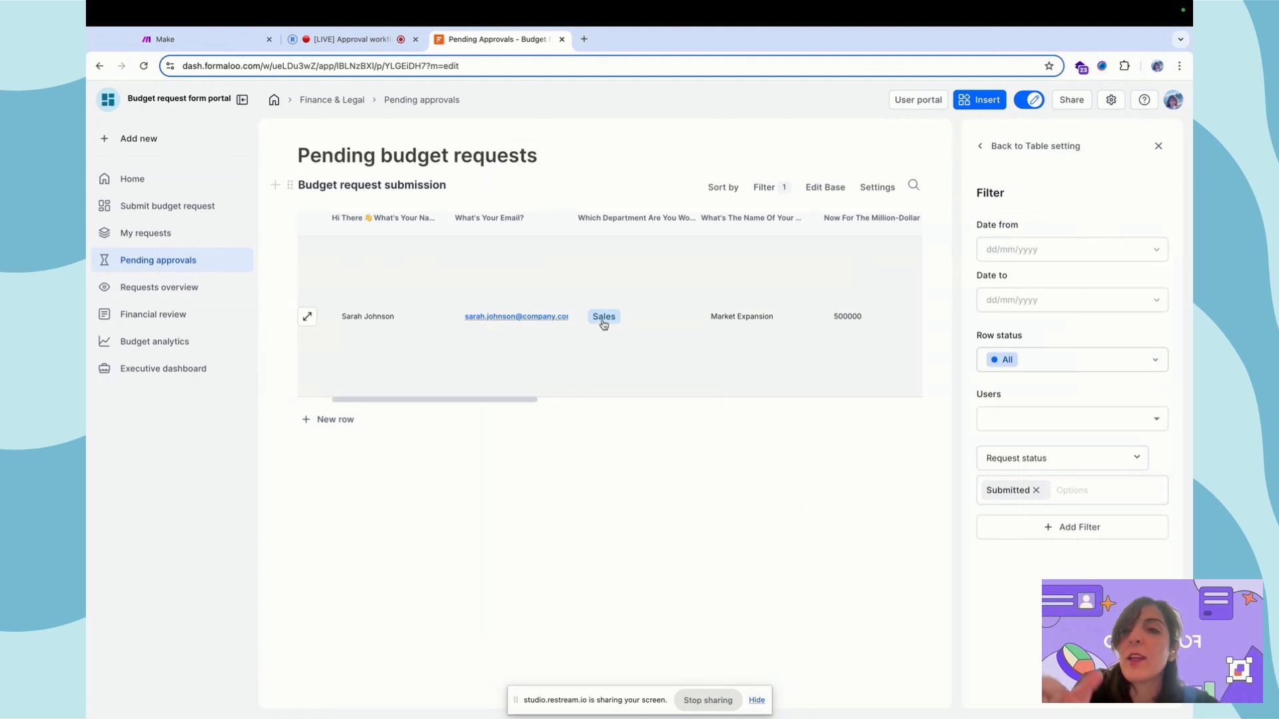
pyautogui.click(1066, 526)
pyautogui.click(1064, 523)
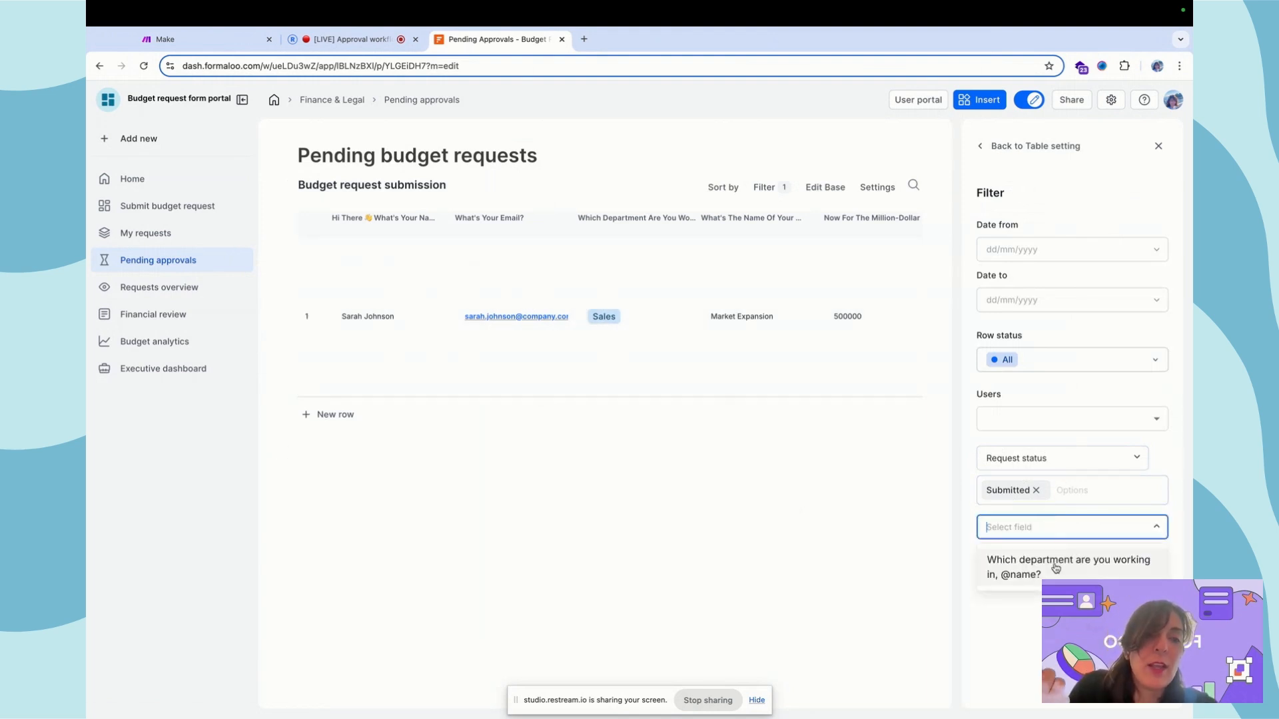
pyautogui.click(1056, 567)
pyautogui.click(1052, 559)
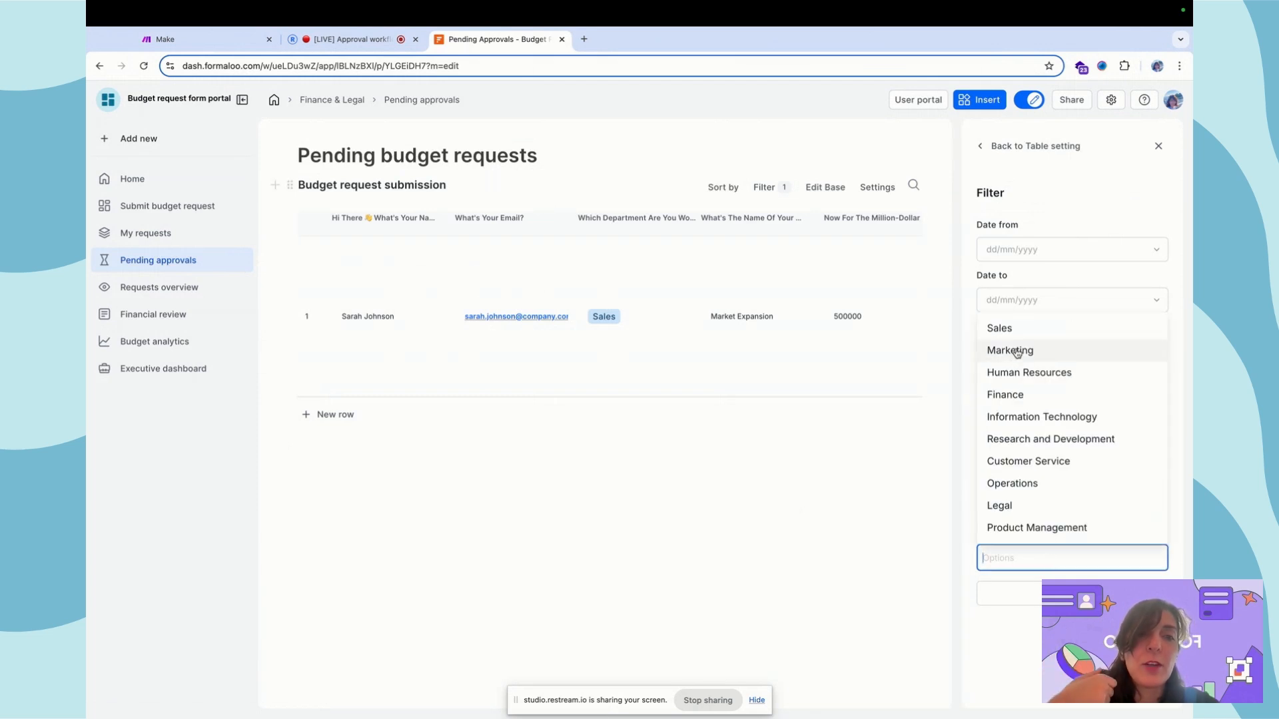
pyautogui.click(1002, 329)
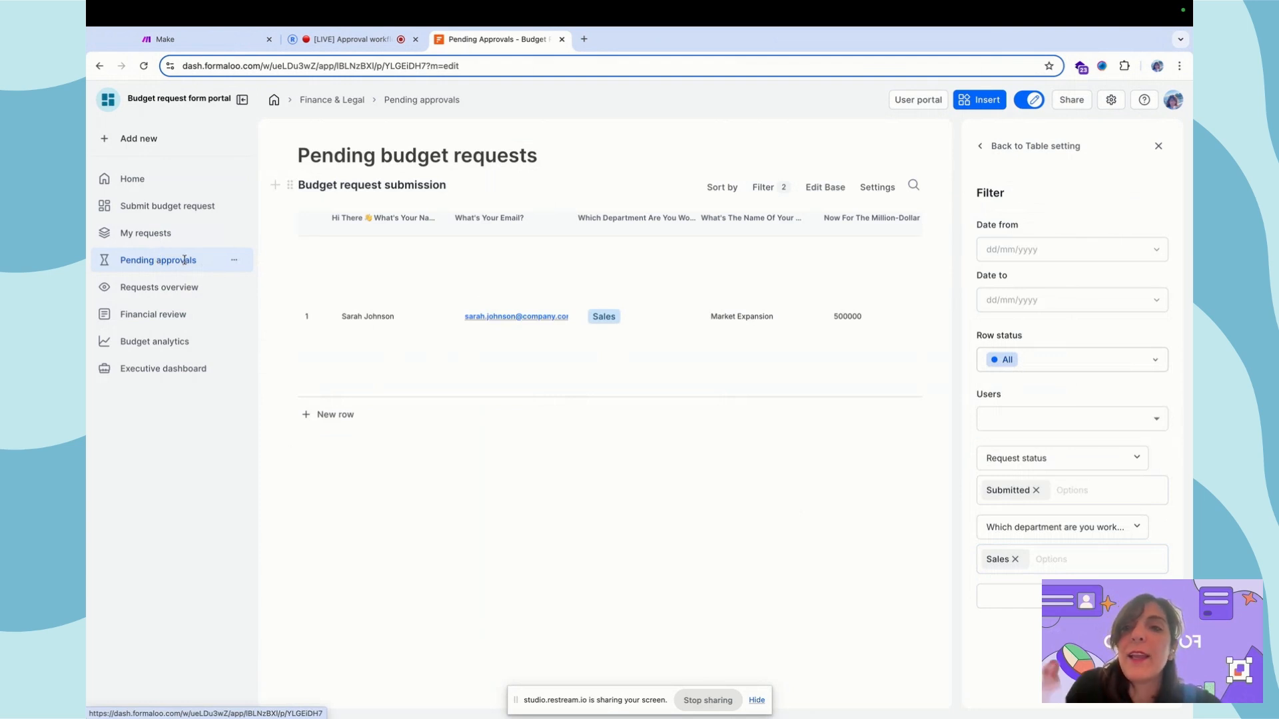
# Remove Sales from the department filter and close the table settings
pyautogui.click(233, 260)
pyautogui.click(286, 333)
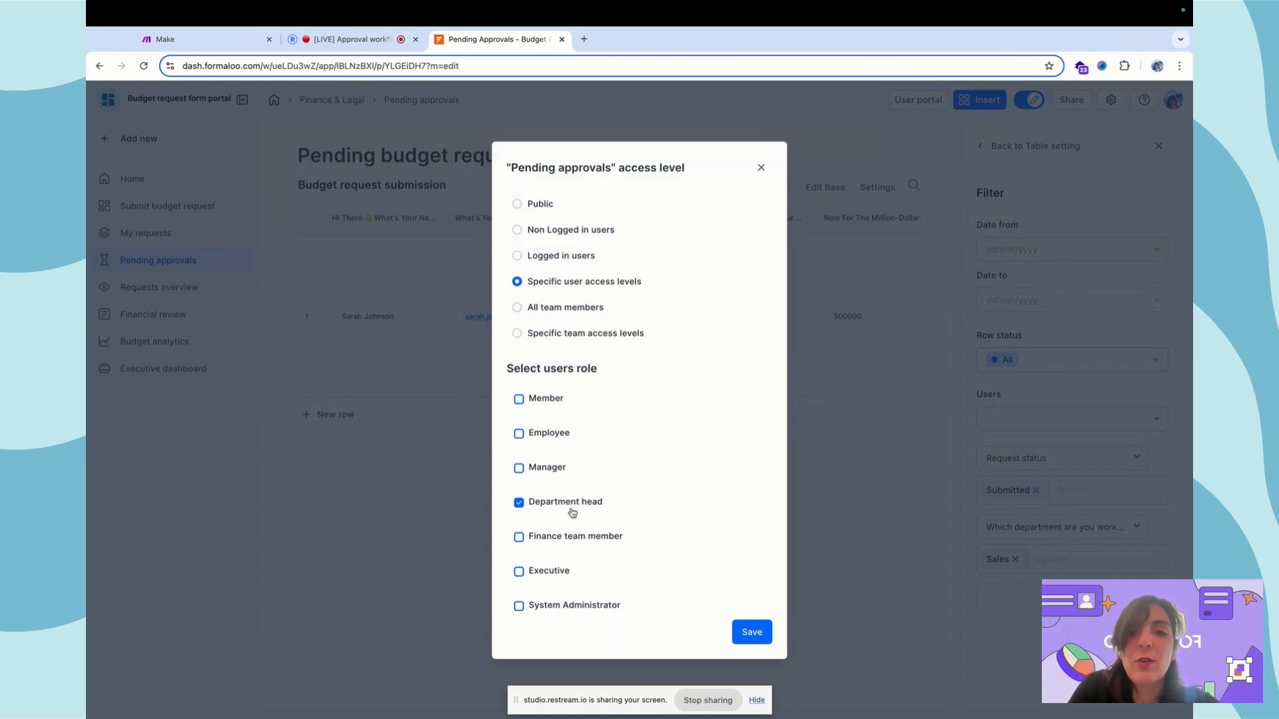
pyautogui.click(760, 167)
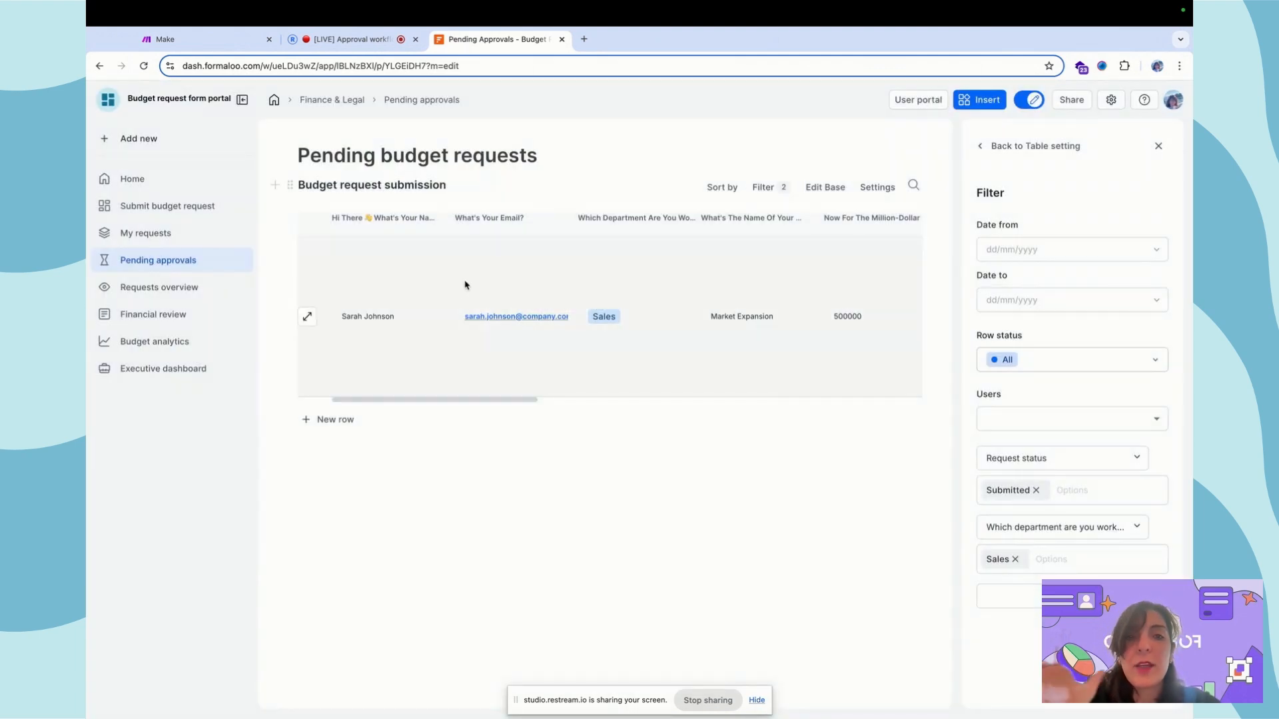
pyautogui.click(1014, 559)
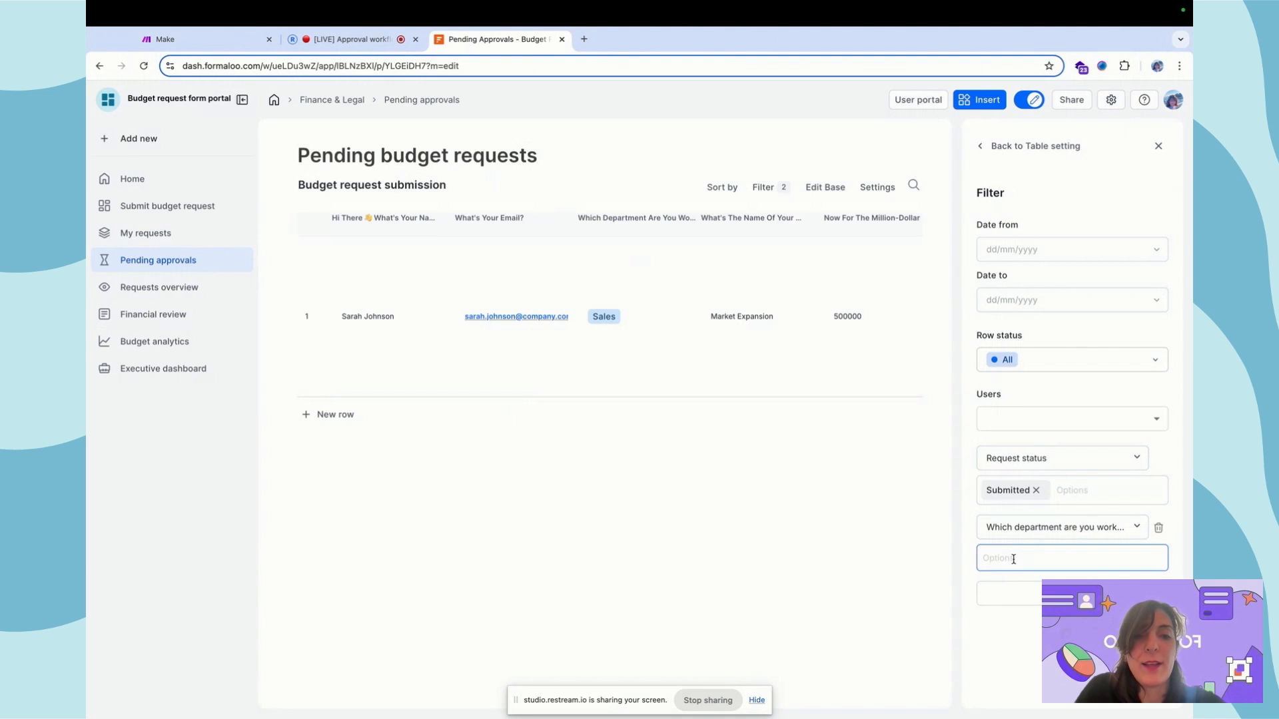
pyautogui.click(1039, 148)
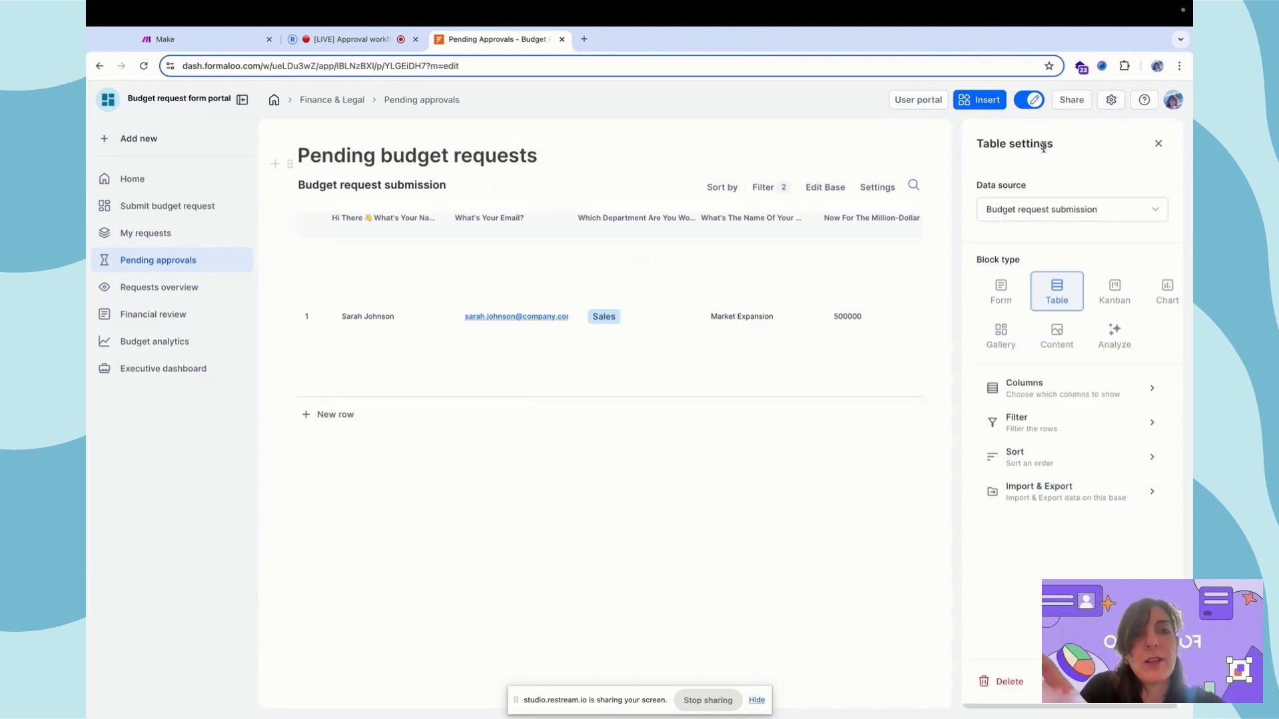
pyautogui.click(1159, 142)
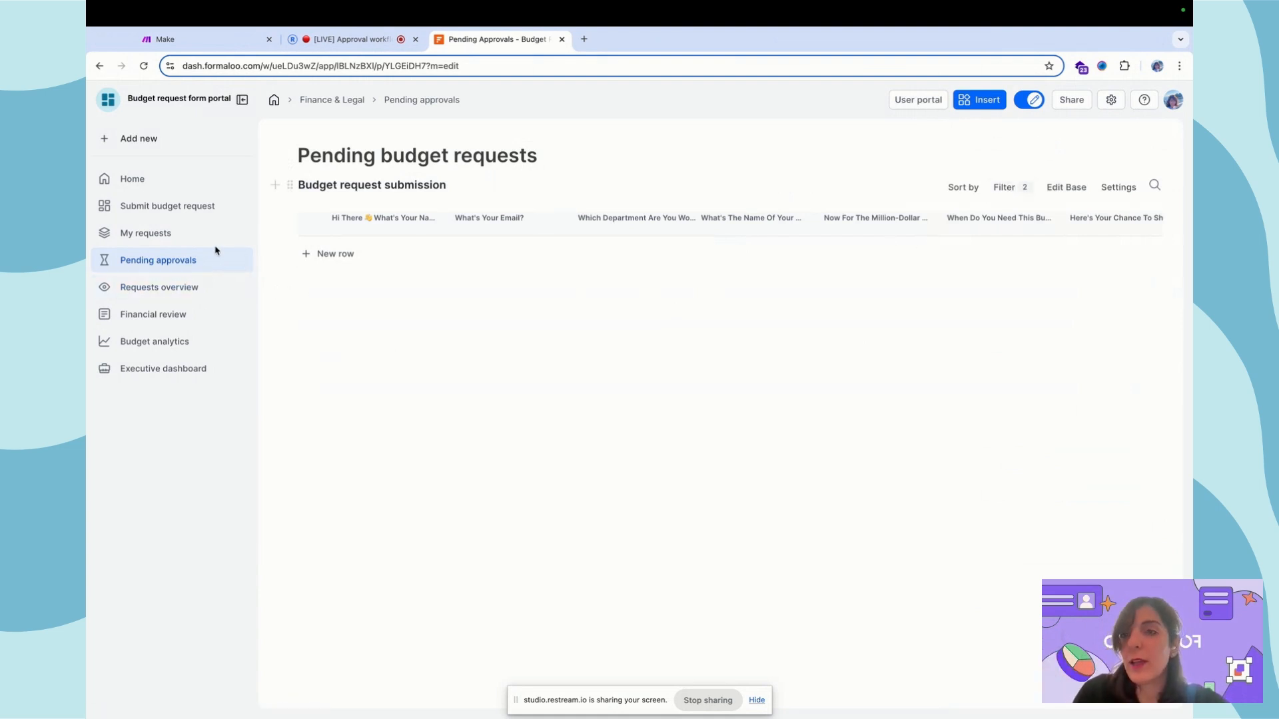
# On the Requests overview board, inspect the Market Expansion card, then open the budget request form for editing
pyautogui.click(183, 292)
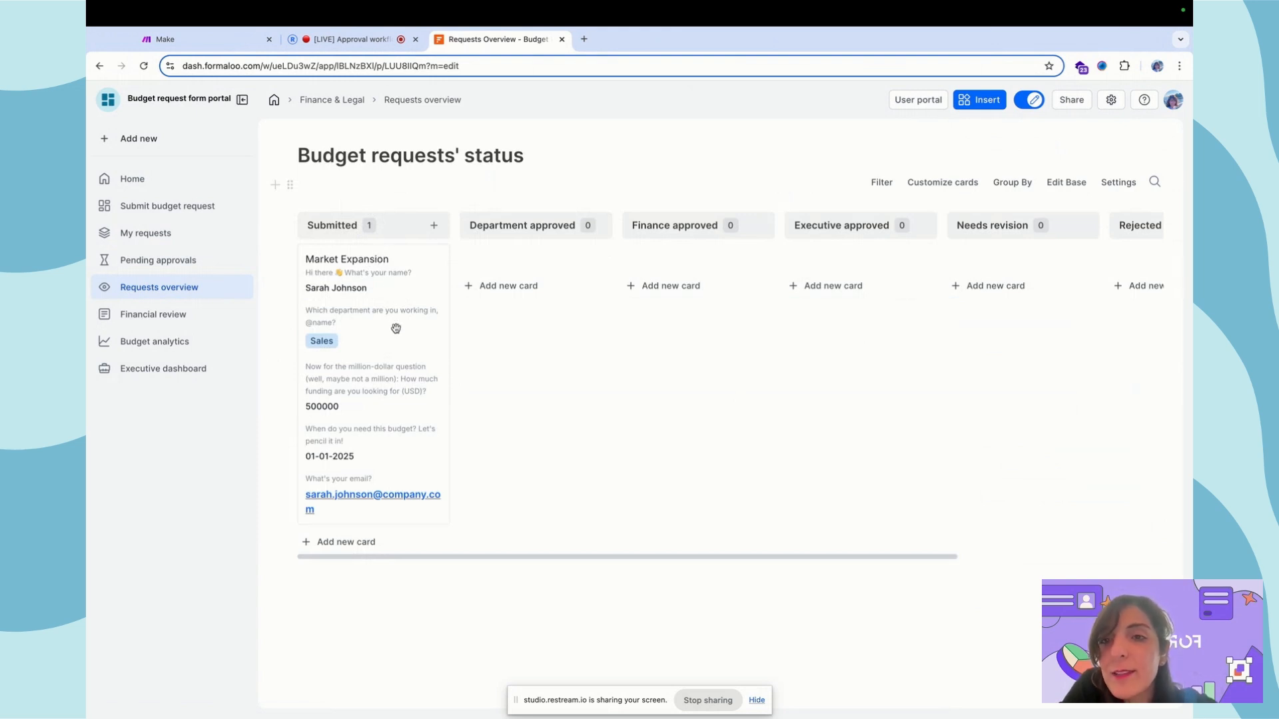
pyautogui.moveTo(368, 331); pyautogui.dragTo(486, 346)
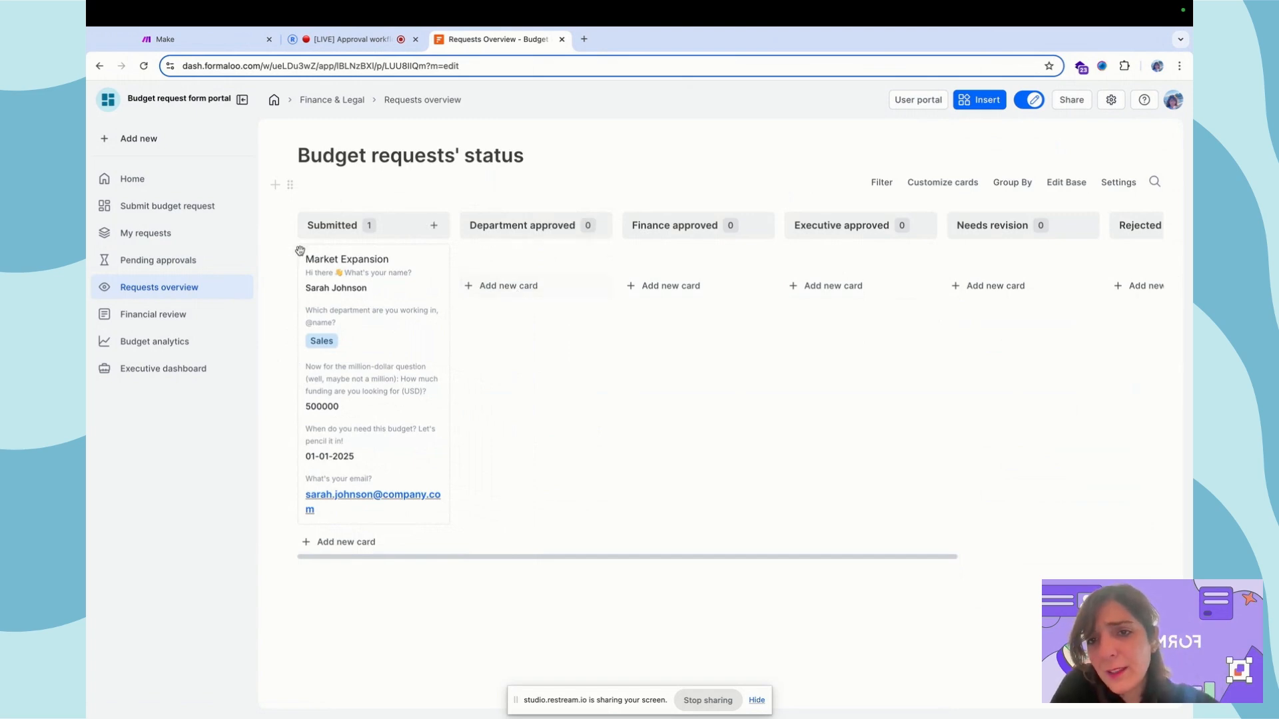
pyautogui.click(398, 311)
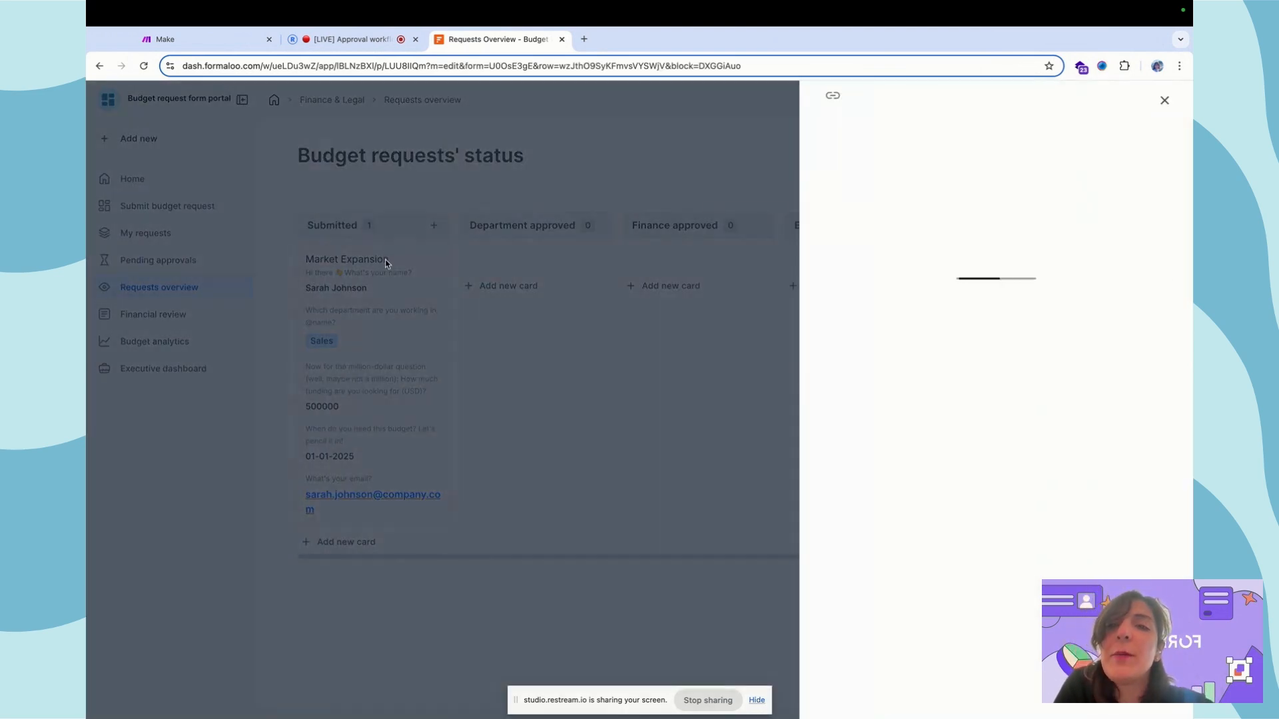
pyautogui.click(370, 263)
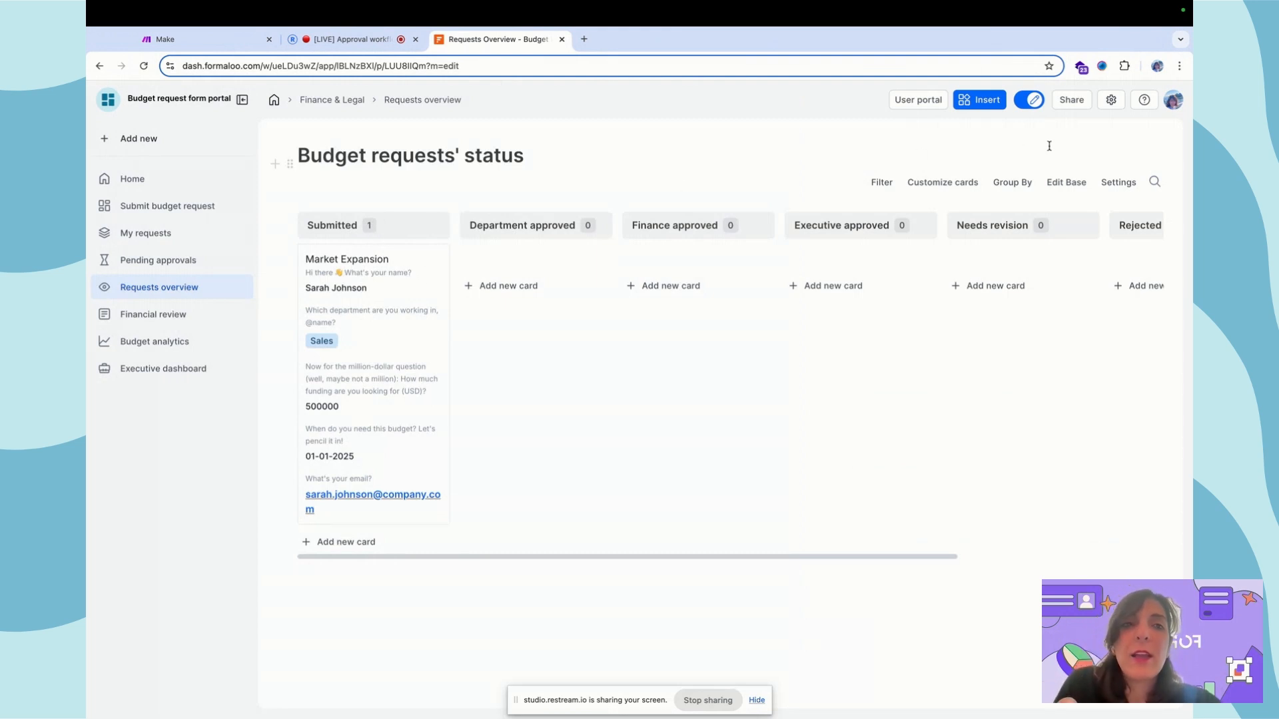
pyautogui.click(1064, 184)
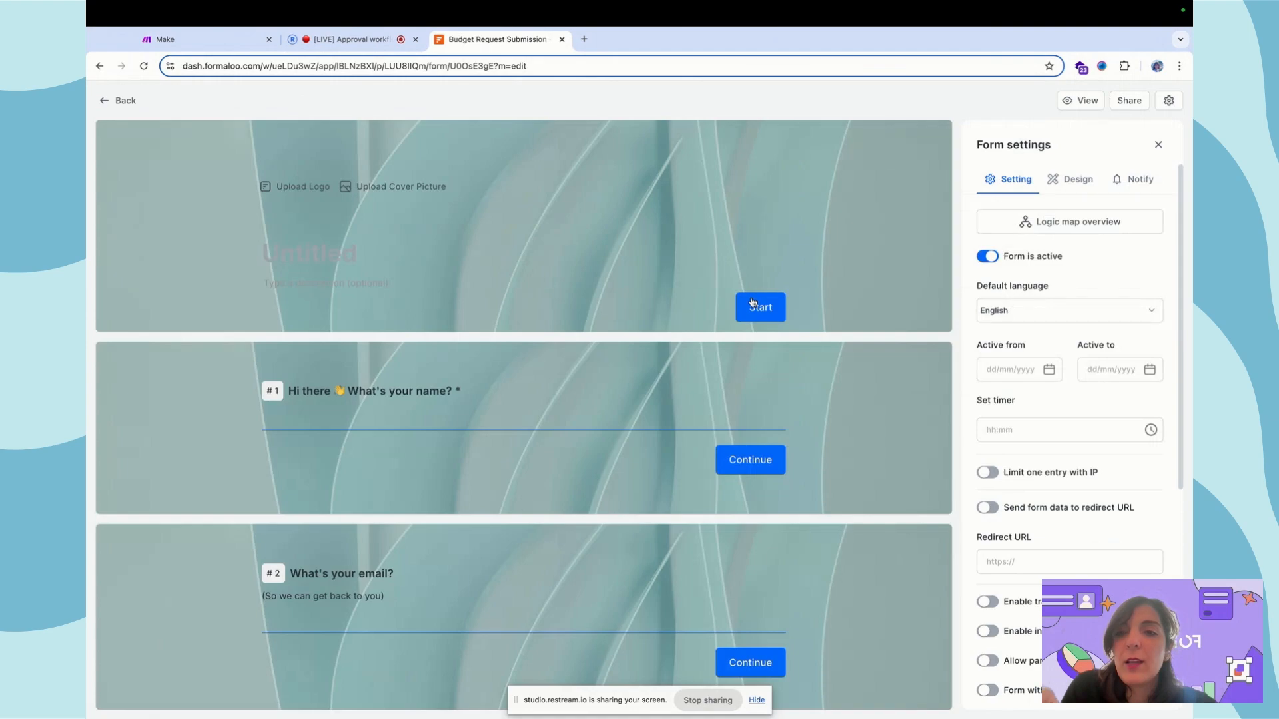
# Review the form's questions and the admin-only Request status dropdown defaulting to Submitted, then return
pyautogui.scroll(-14, 752, 303)
pyautogui.scroll(5, 752, 303)
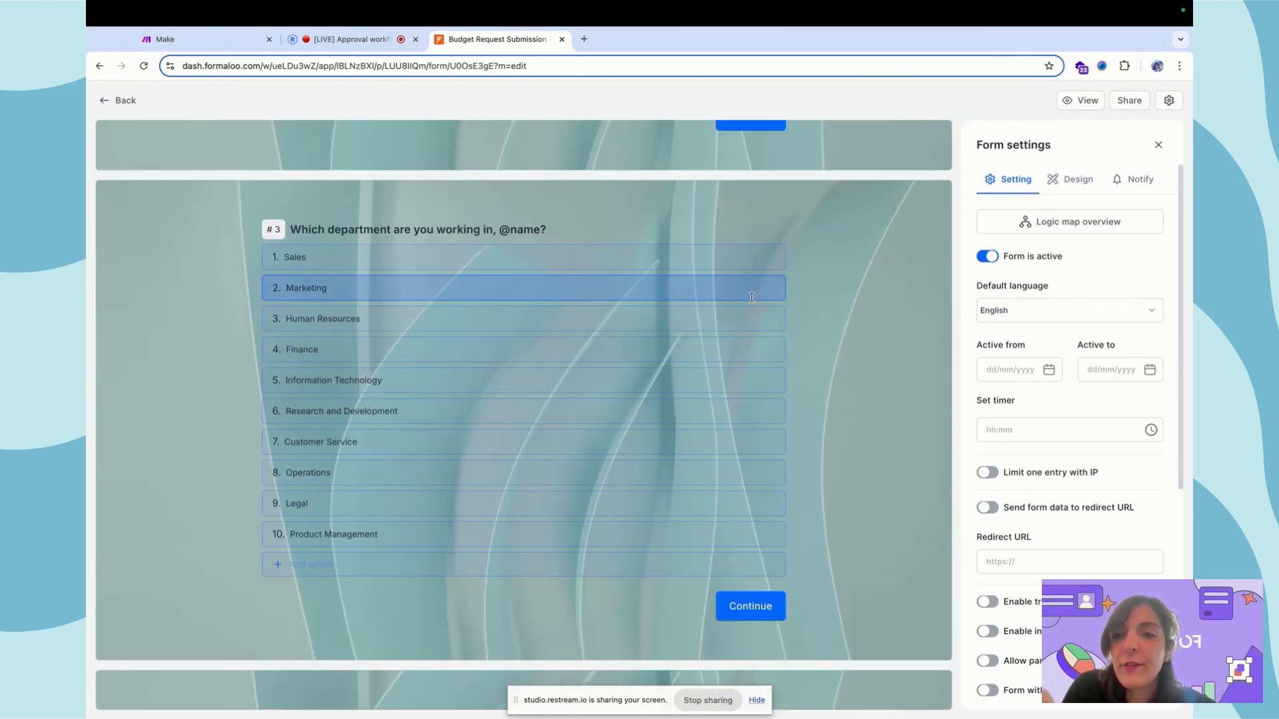
pyautogui.scroll(-20, 584, 224)
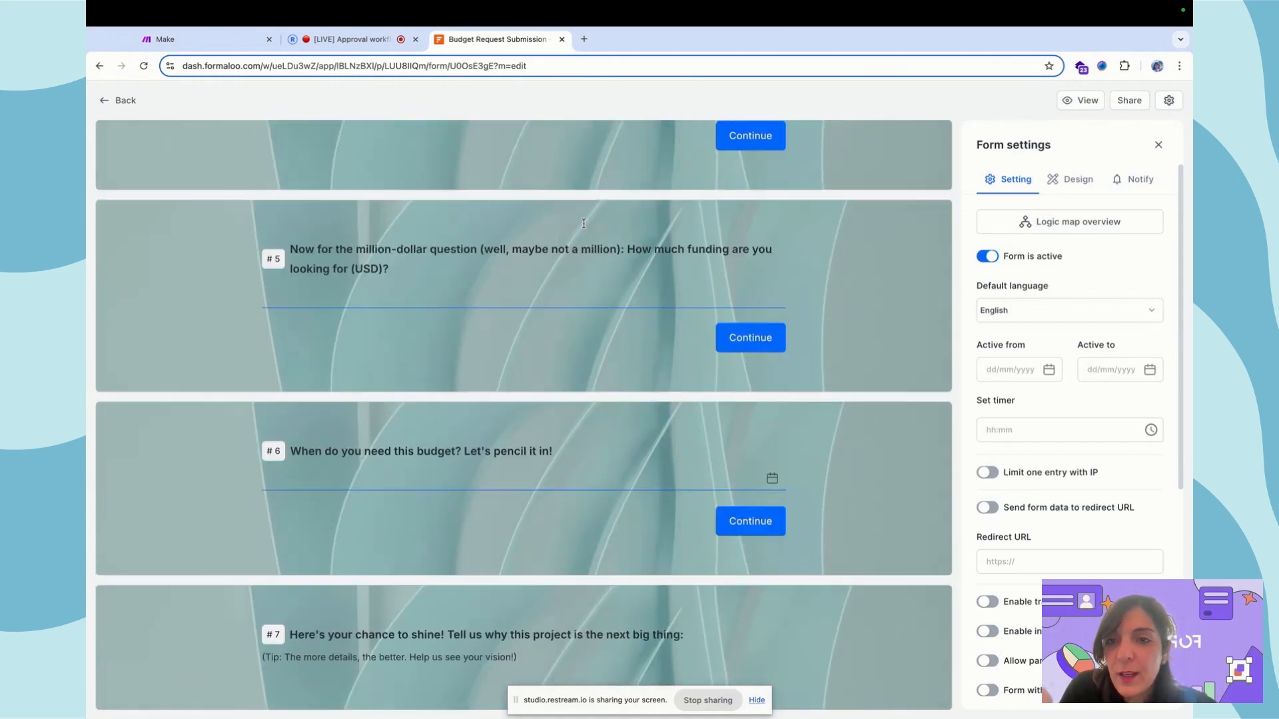
pyautogui.scroll(3, 583, 227)
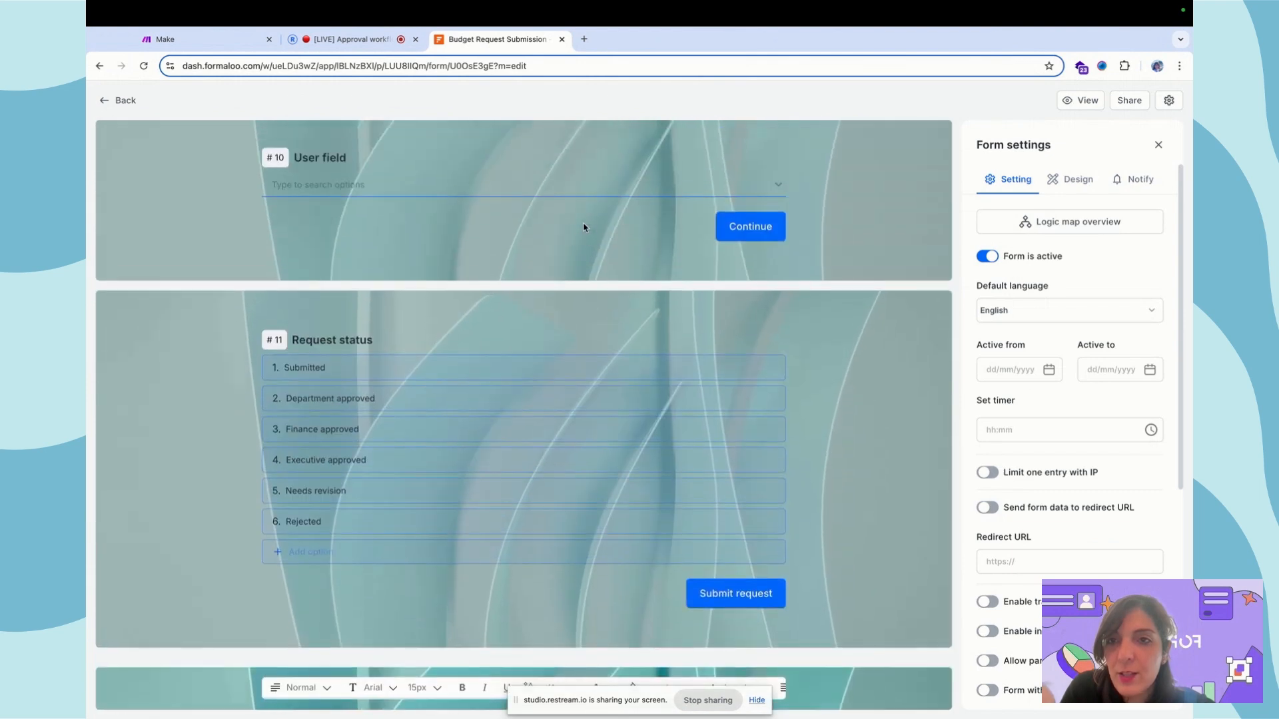
pyautogui.click(376, 340)
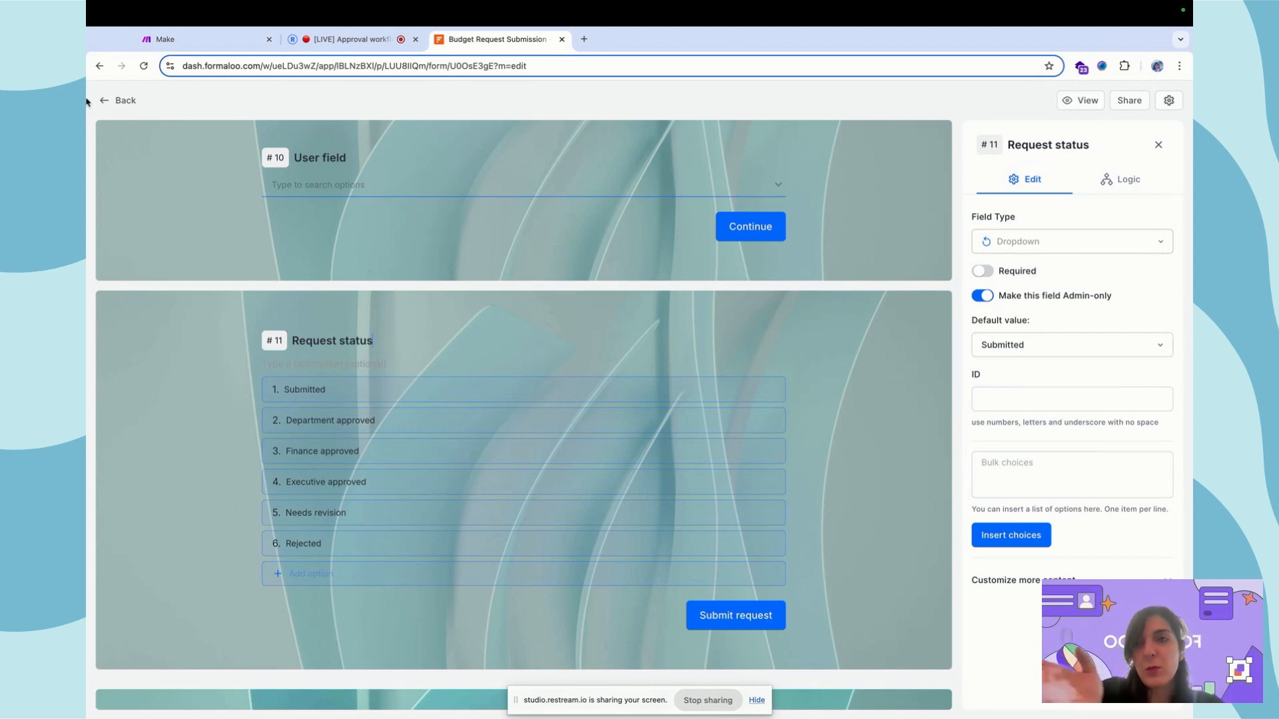
pyautogui.click(115, 100)
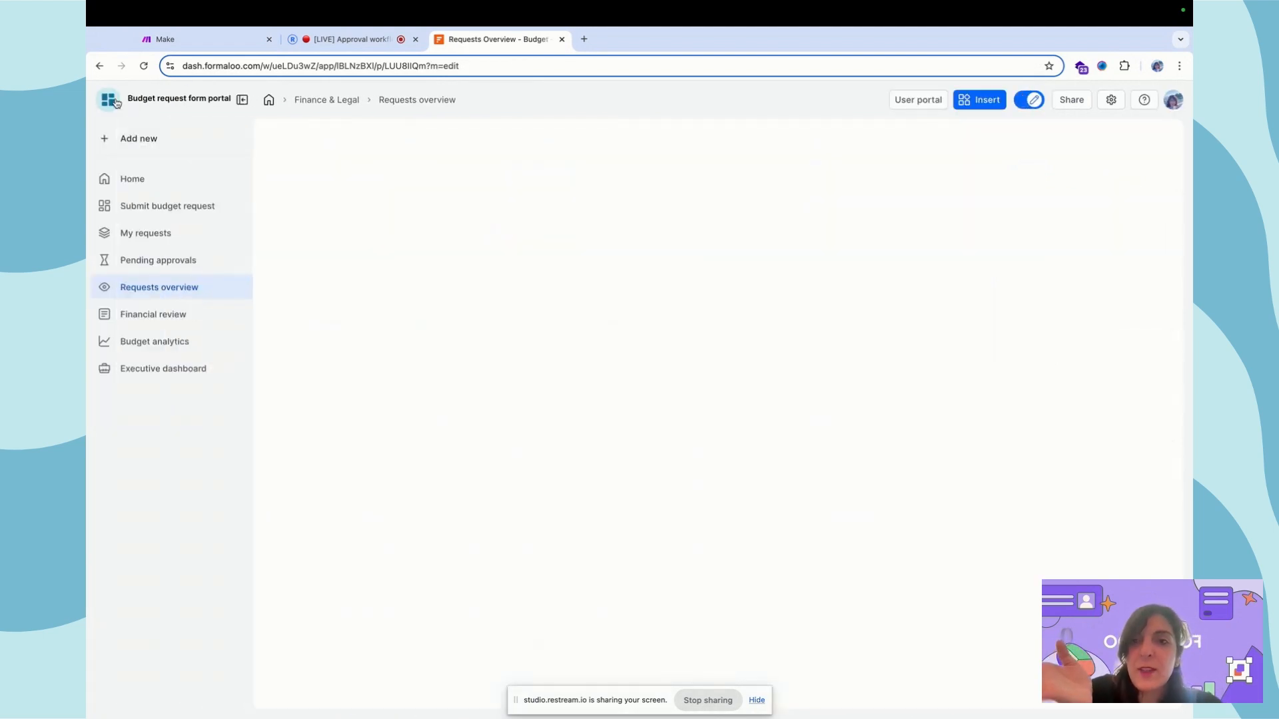
# Verify the Pending approvals filter uses only Submitted status and lists Market Expansion, then go to Requests overview
pyautogui.click(158, 260)
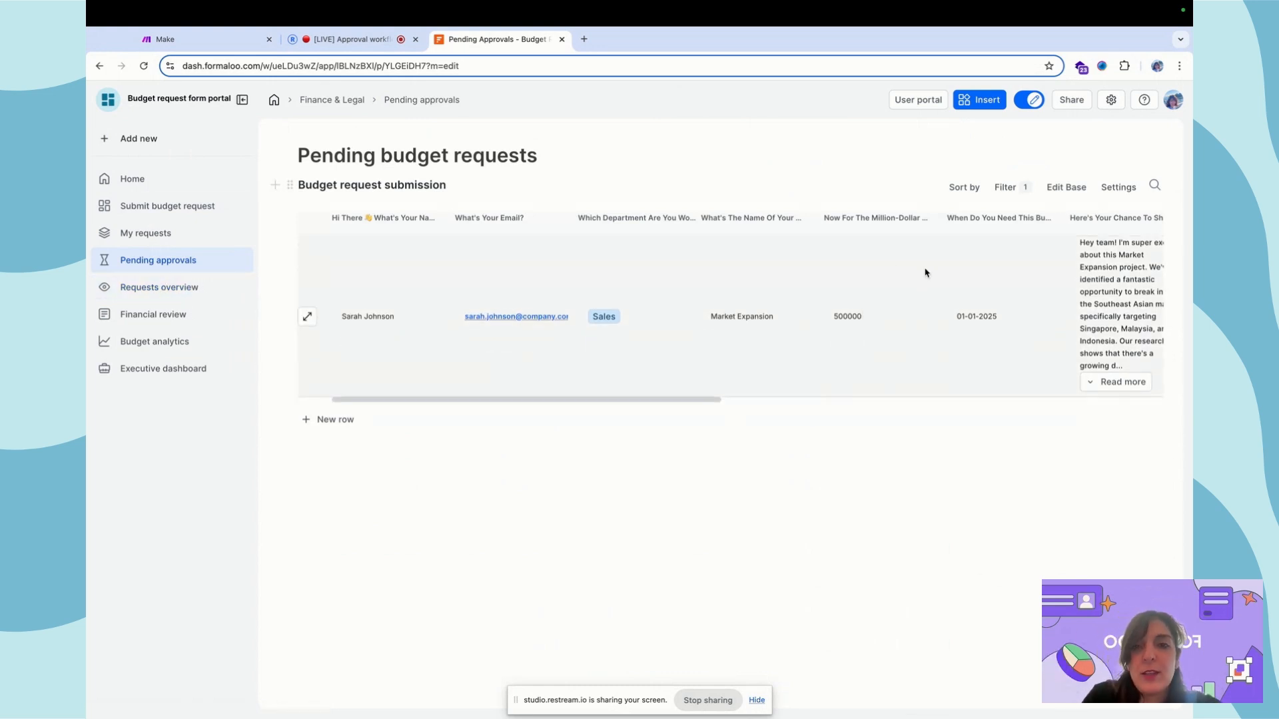
pyautogui.click(1010, 189)
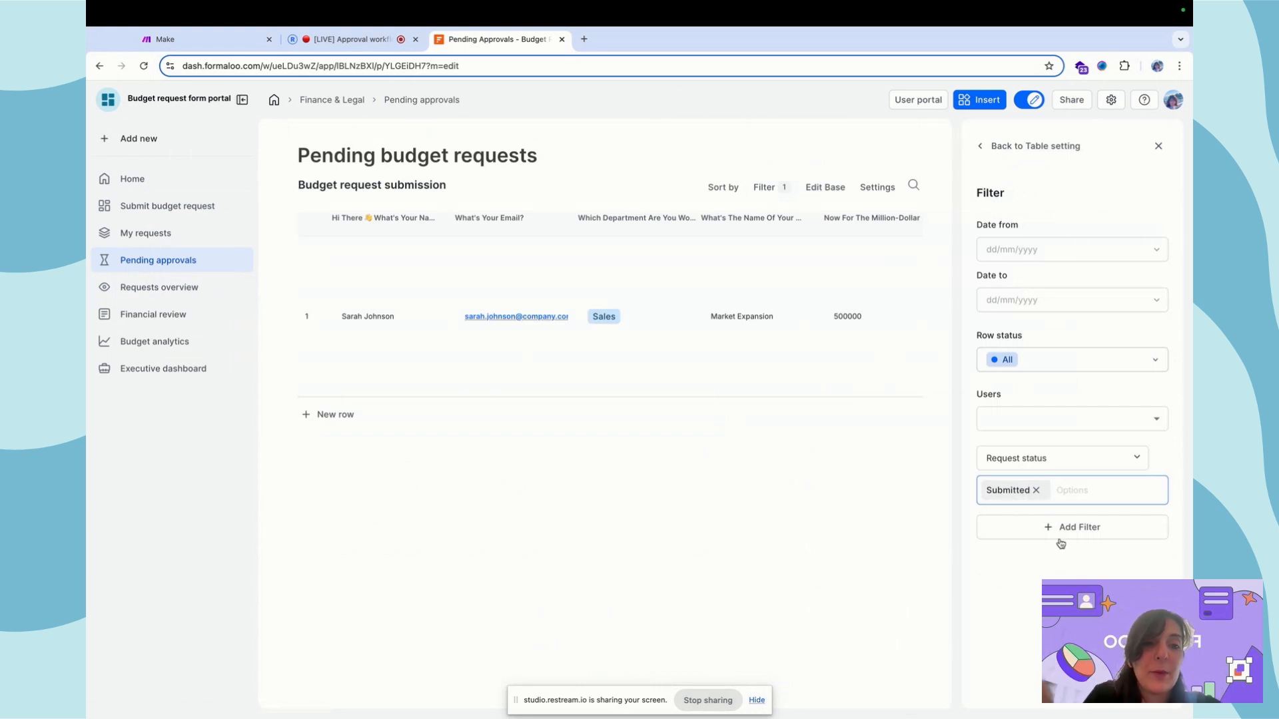
pyautogui.click(1158, 146)
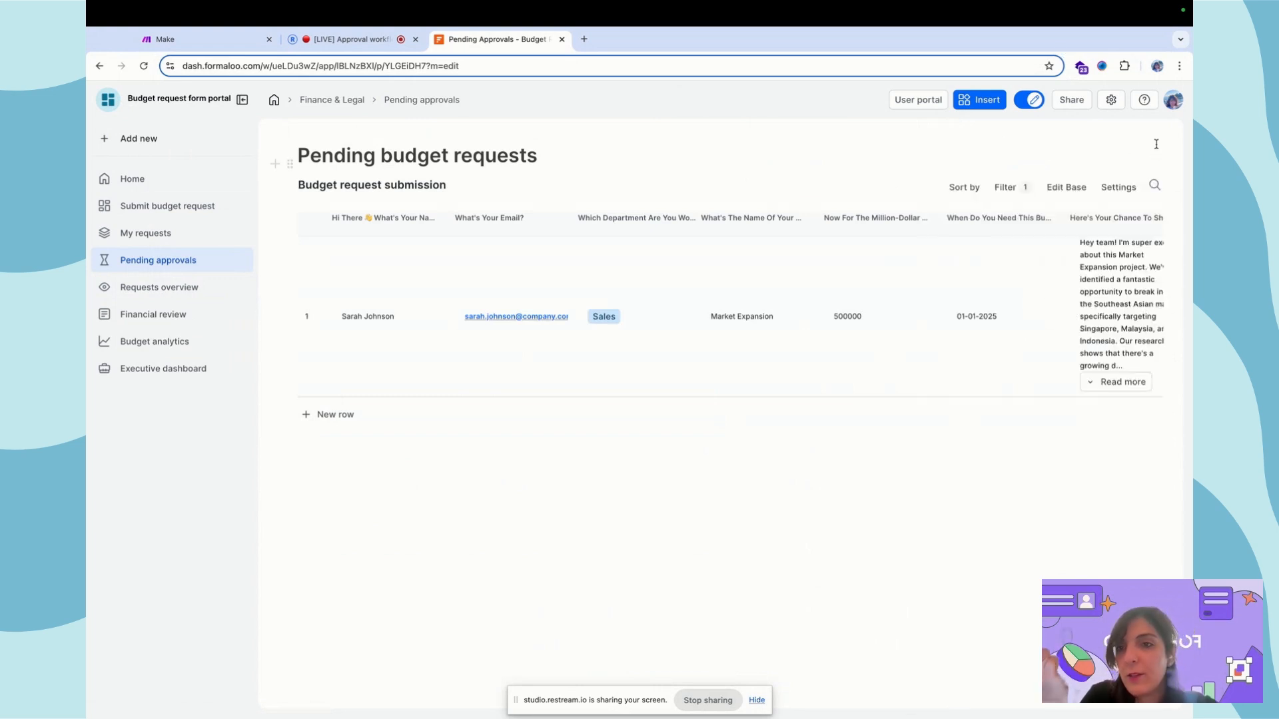
pyautogui.click(188, 285)
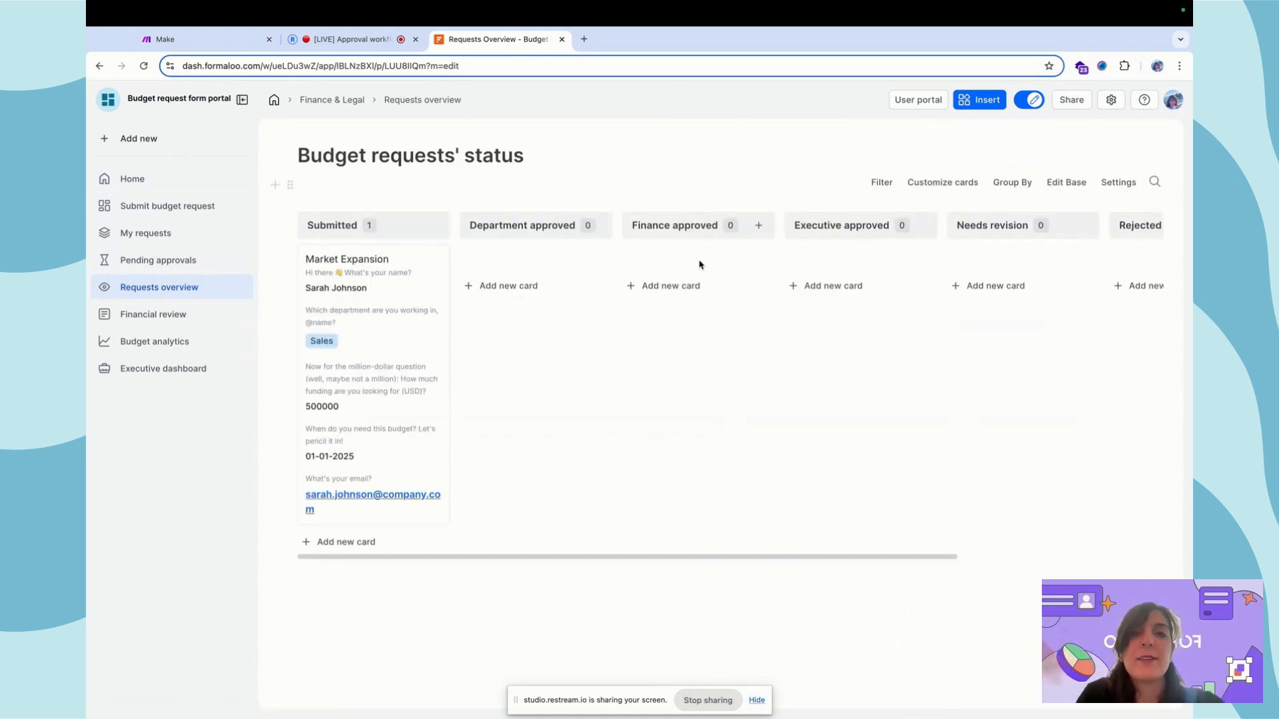
# Scroll across the kanban status columns, then open the empty Financial review page
pyautogui.hscroll(3, 699, 264)
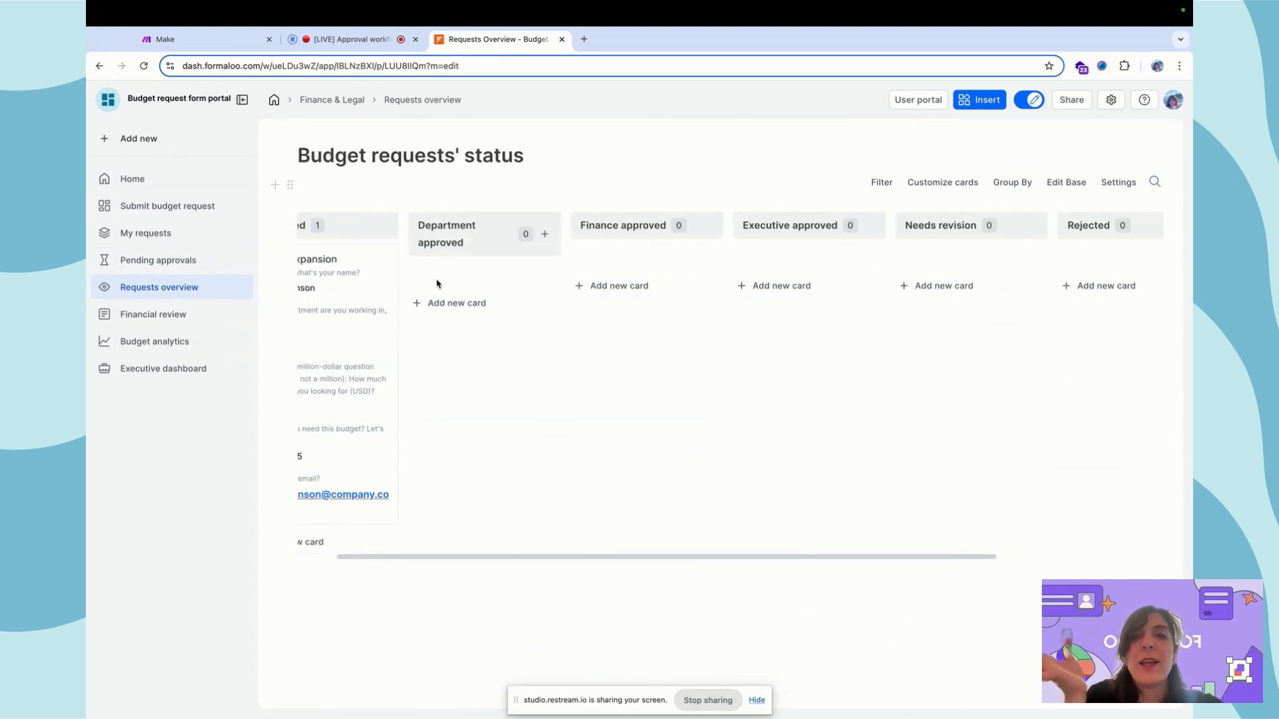
pyautogui.hscroll(4, 665, 298)
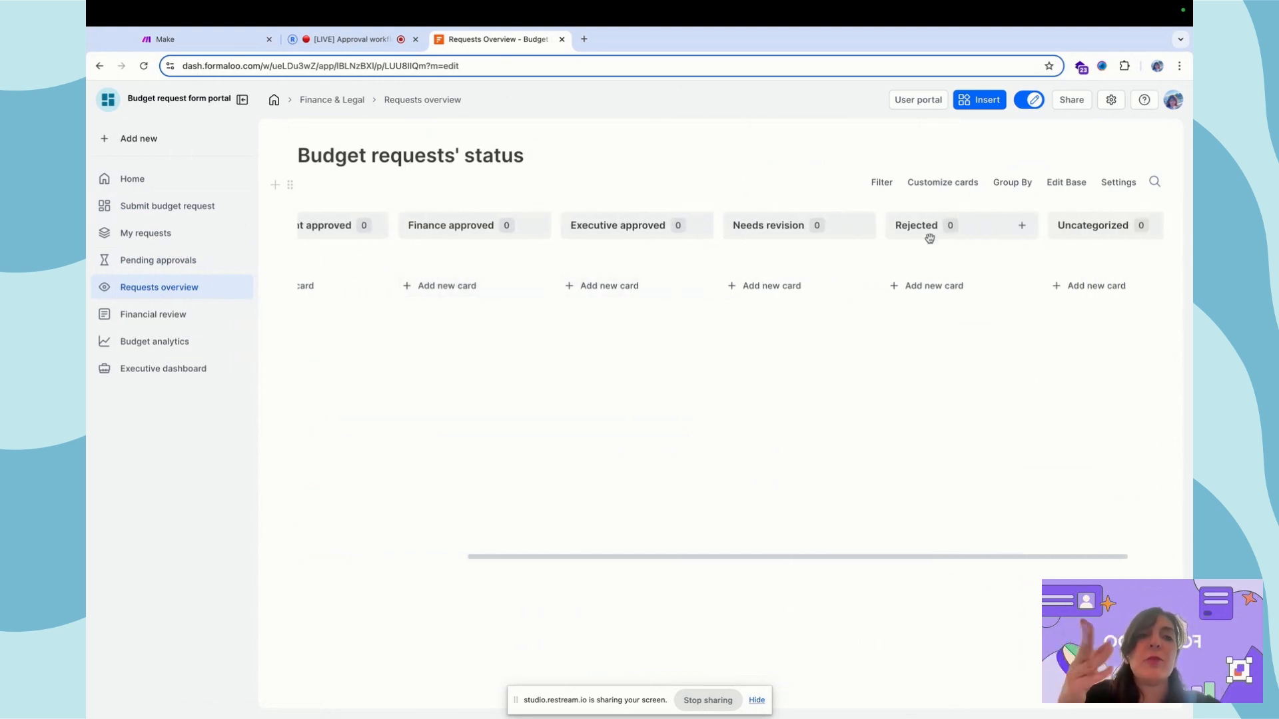
pyautogui.hscroll(-7, 305, 343)
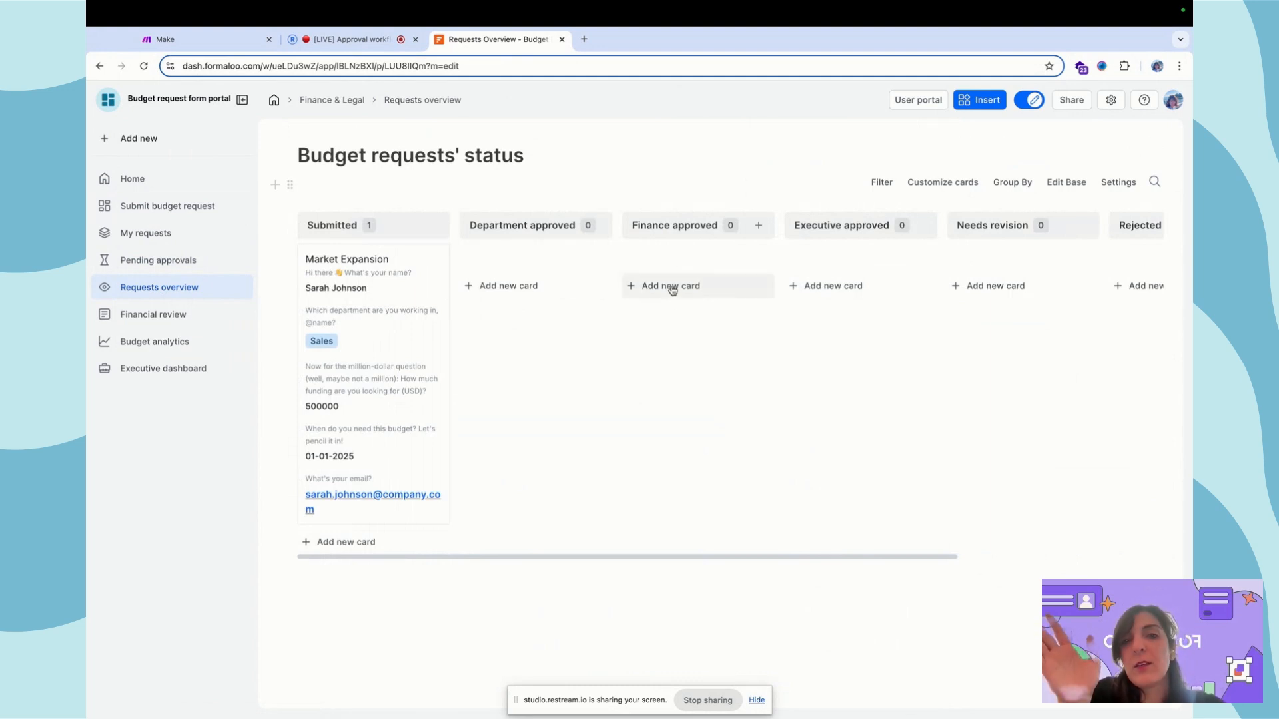
pyautogui.hscroll(1, 722, 308)
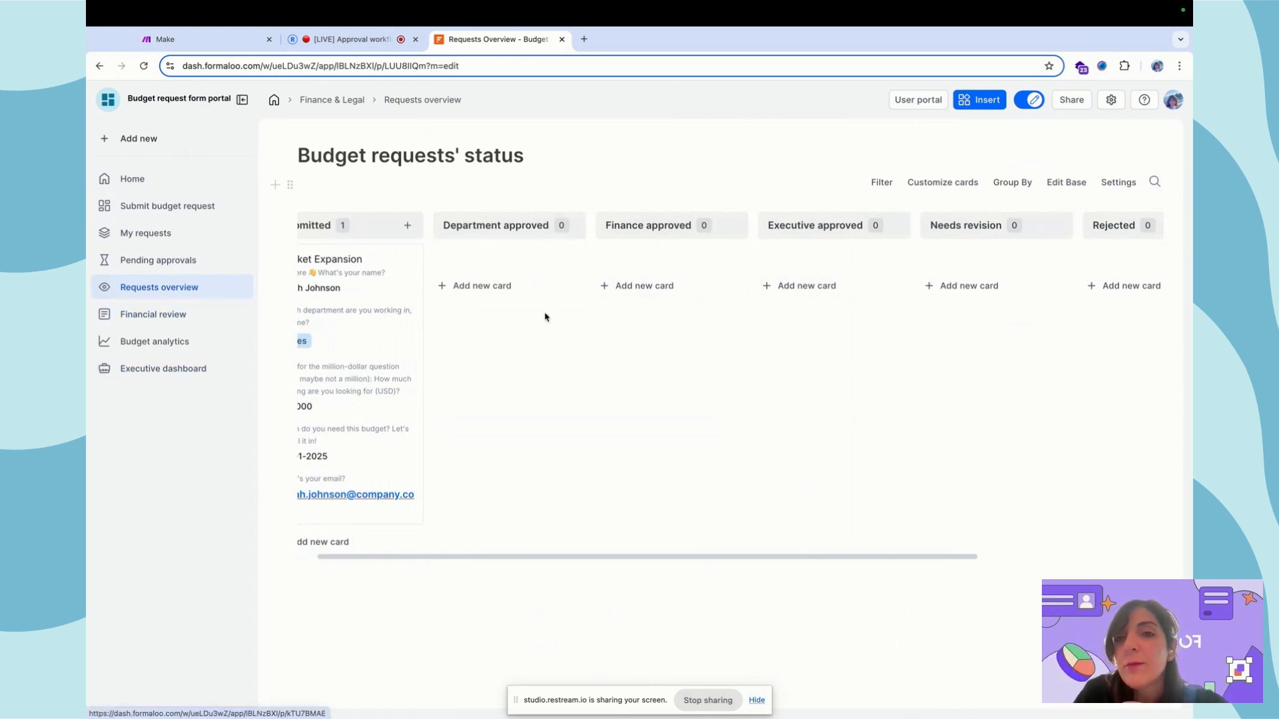
pyautogui.hscroll(-2, 401, 284)
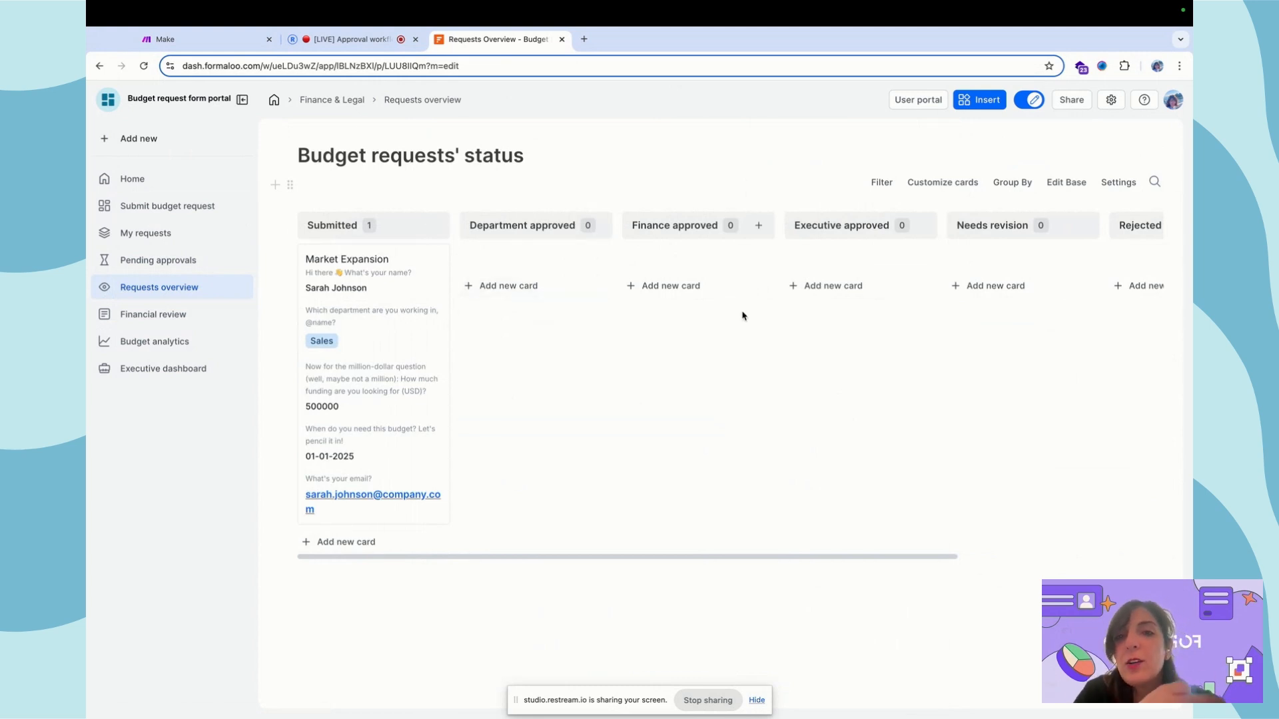
pyautogui.click(155, 313)
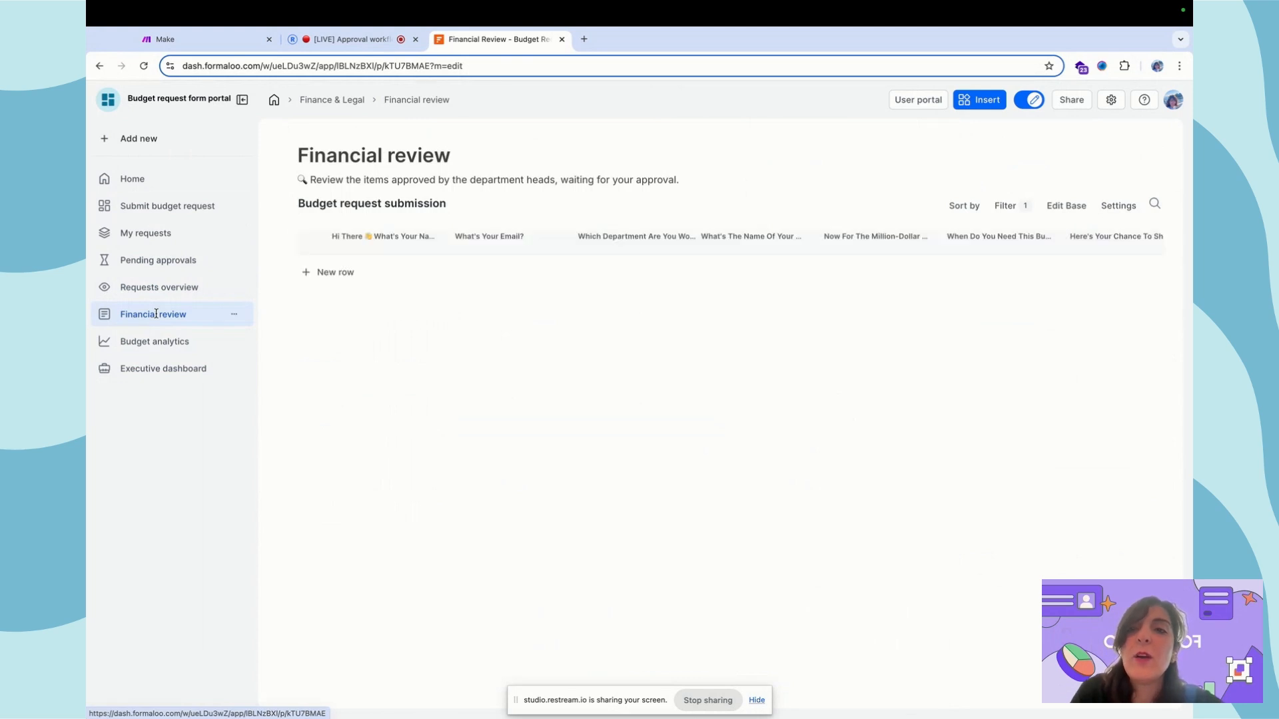
# Check the Financial review table filters on Department approved, then go back to Requests overview
pyautogui.click(1016, 210)
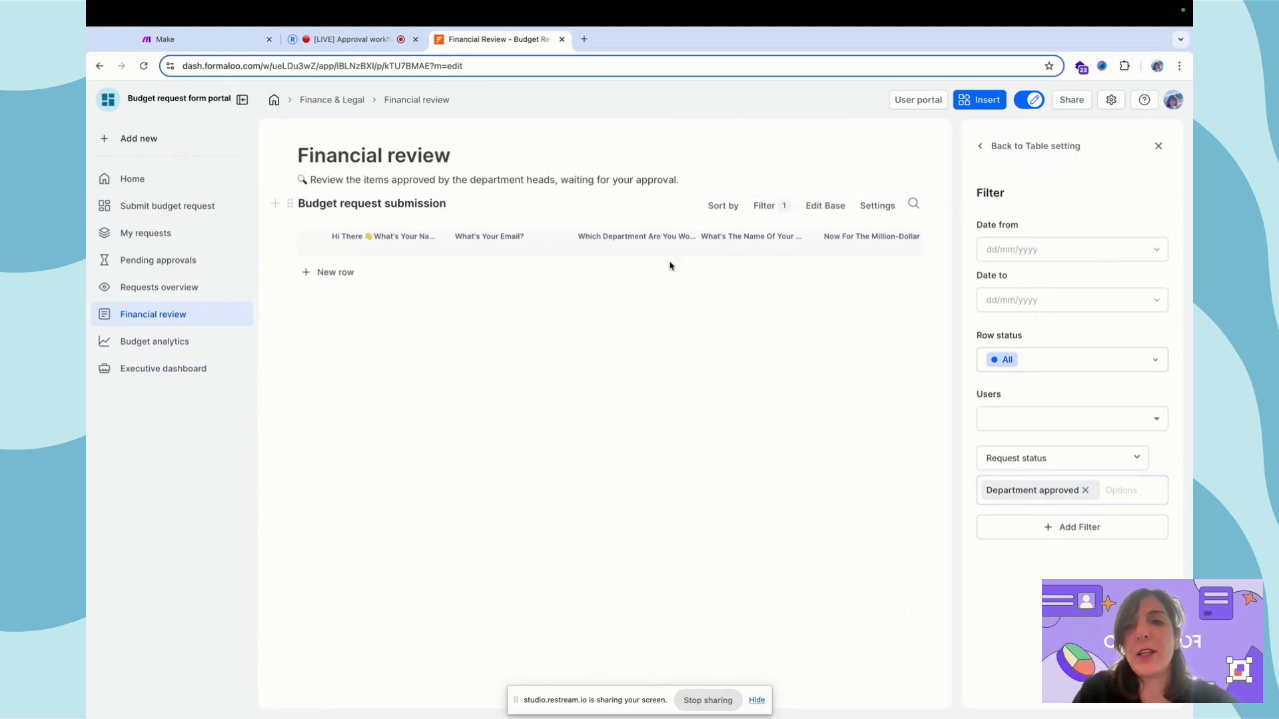
pyautogui.click(165, 287)
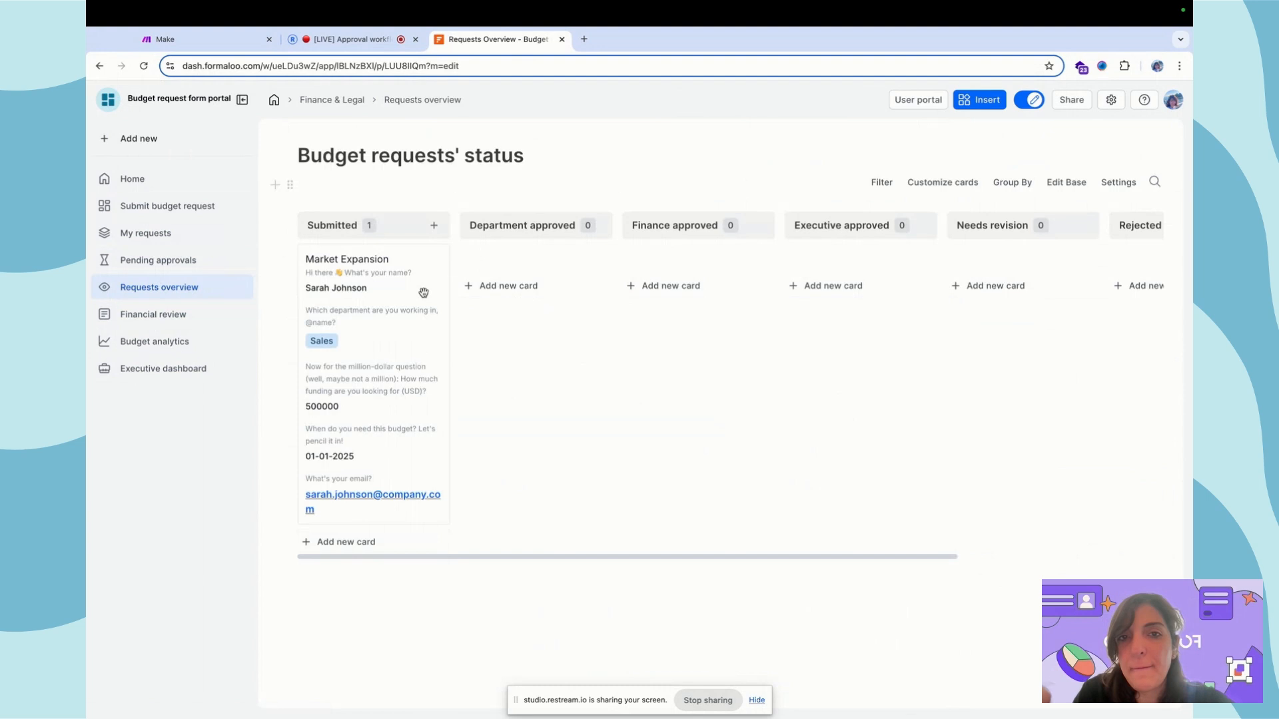
# Drag Market Expansion into Department approved and verify it moved from Pending approvals to Financial review
pyautogui.moveTo(390, 308); pyautogui.dragTo(570, 314)
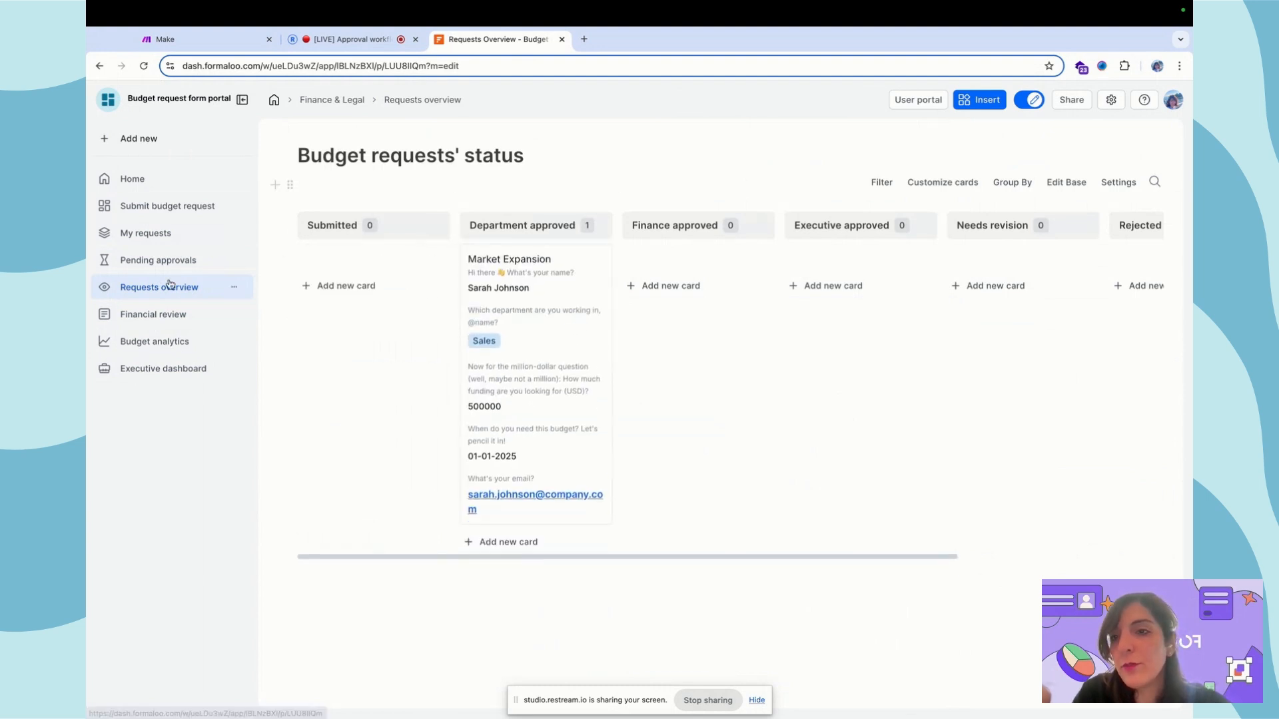
pyautogui.click(163, 312)
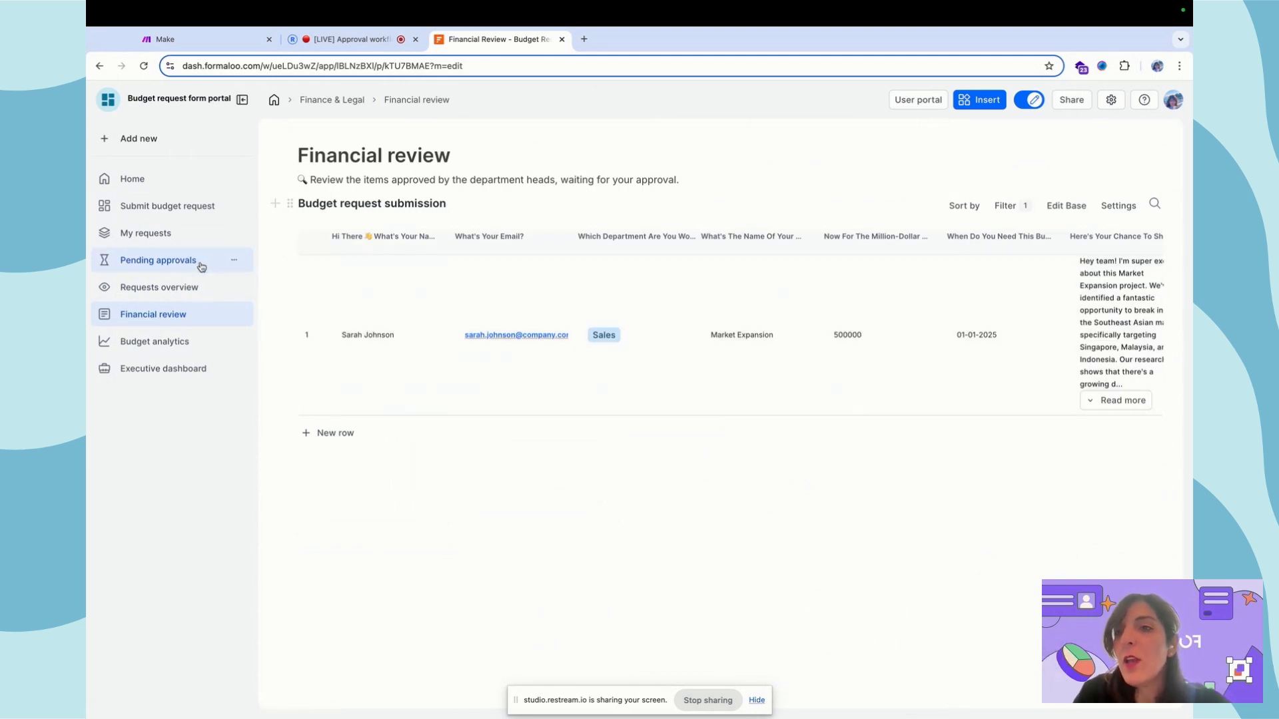
pyautogui.click(156, 259)
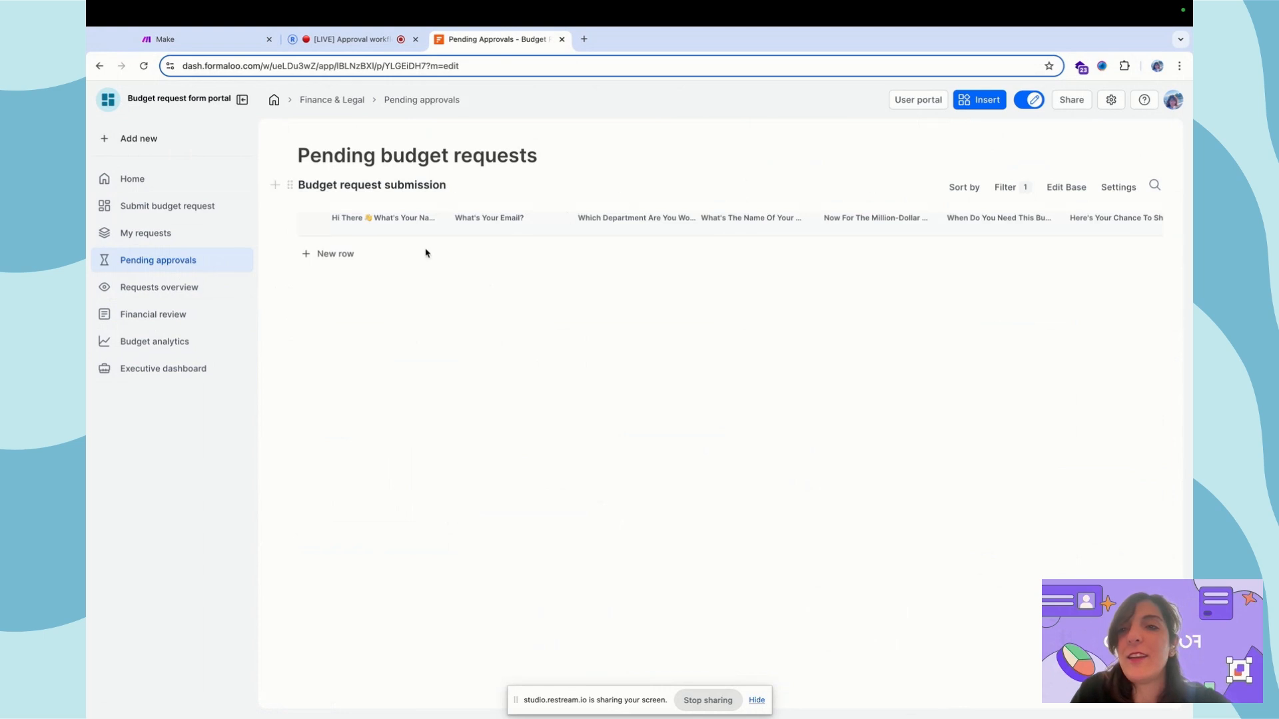
pyautogui.click(171, 315)
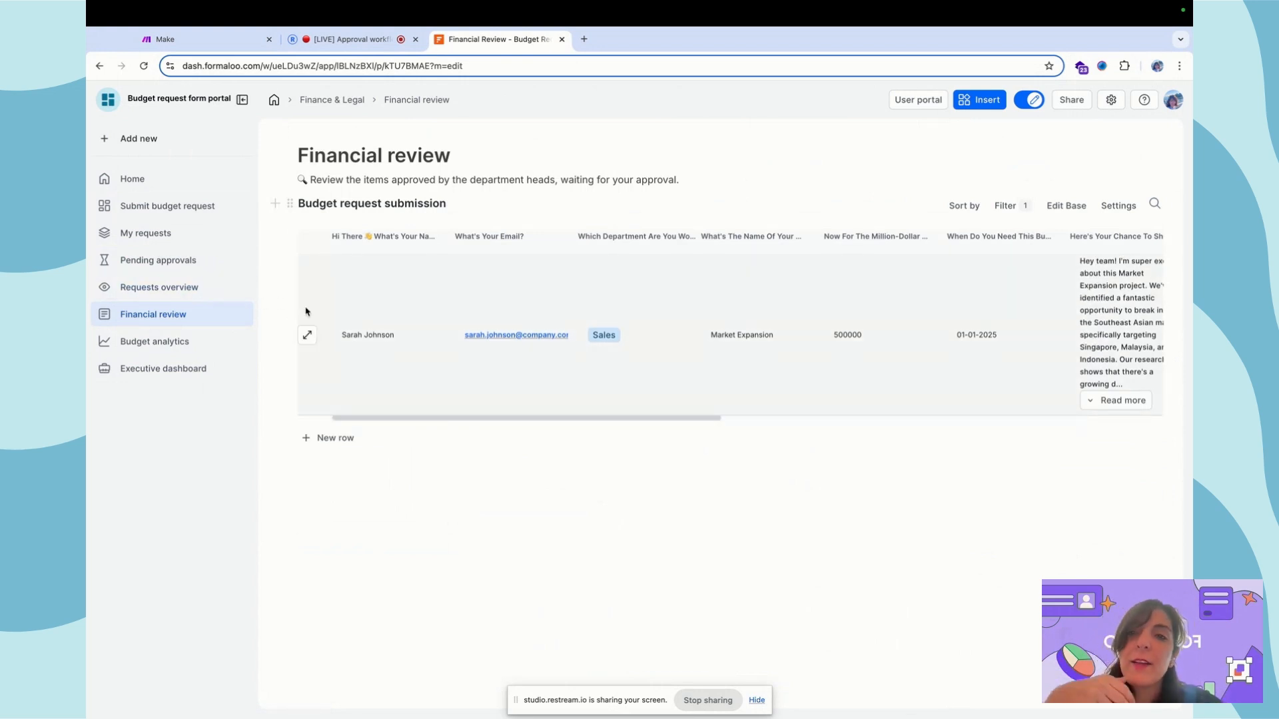
# Close the Market Expansion record panel
pyautogui.click(306, 336)
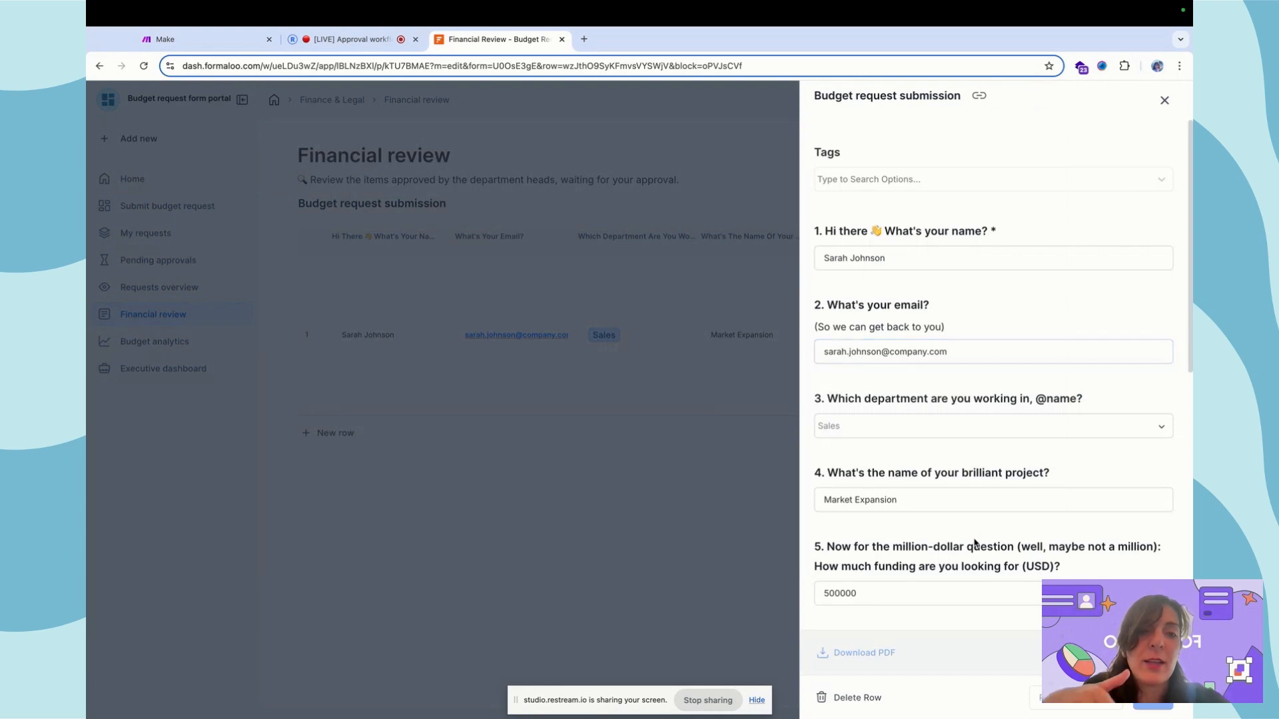
pyautogui.scroll(-10, 974, 543)
pyautogui.click(560, 392)
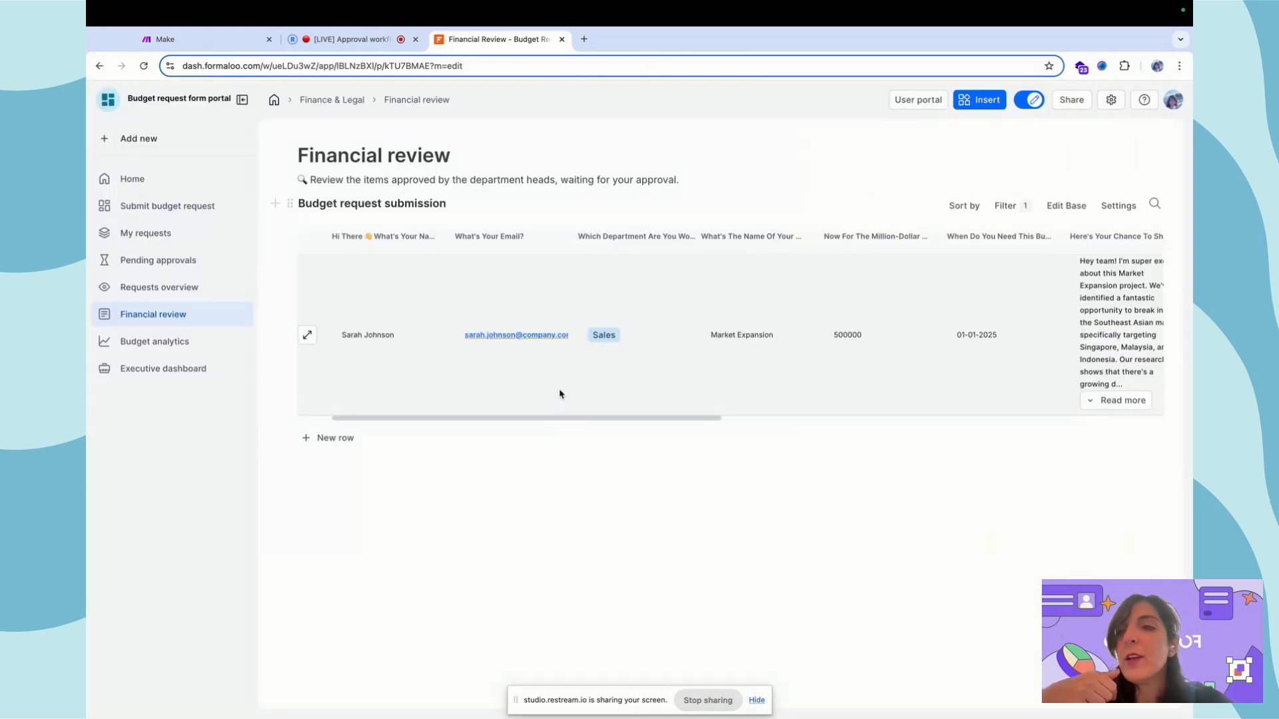
# Look over the status board and Financial review, then open the Budget analytics page
pyautogui.click(168, 287)
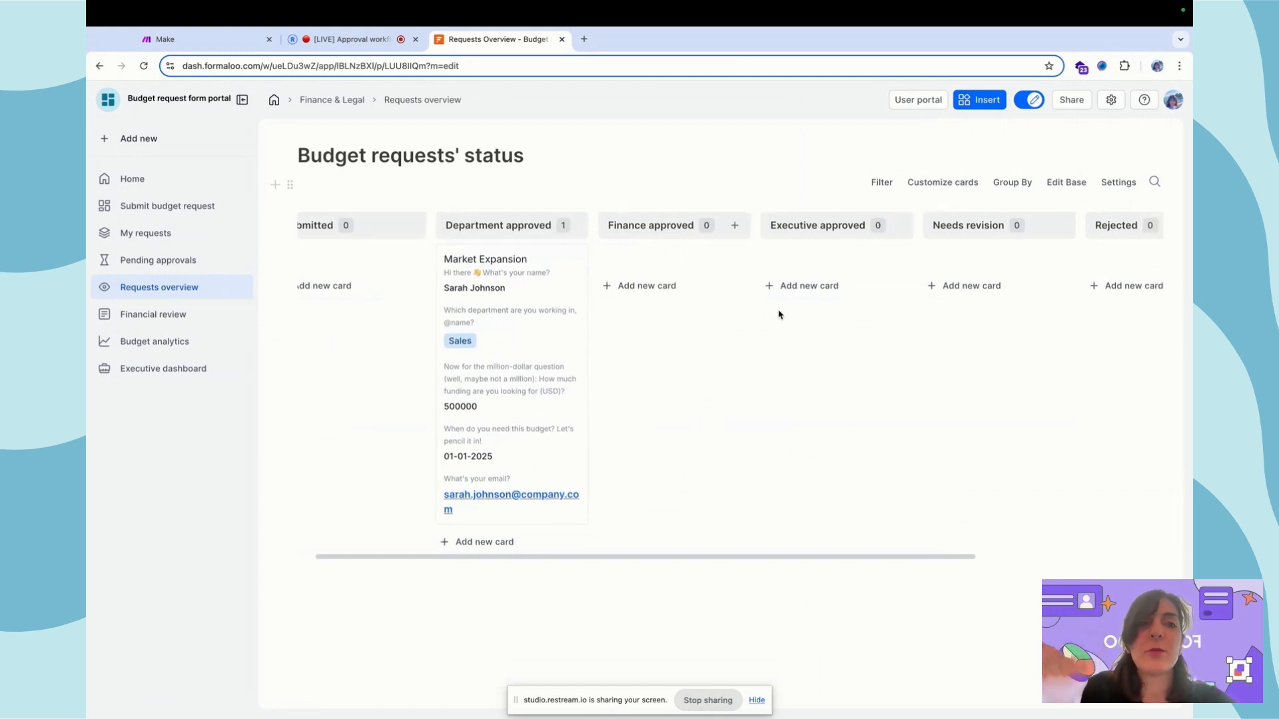
pyautogui.hscroll(3, 777, 309)
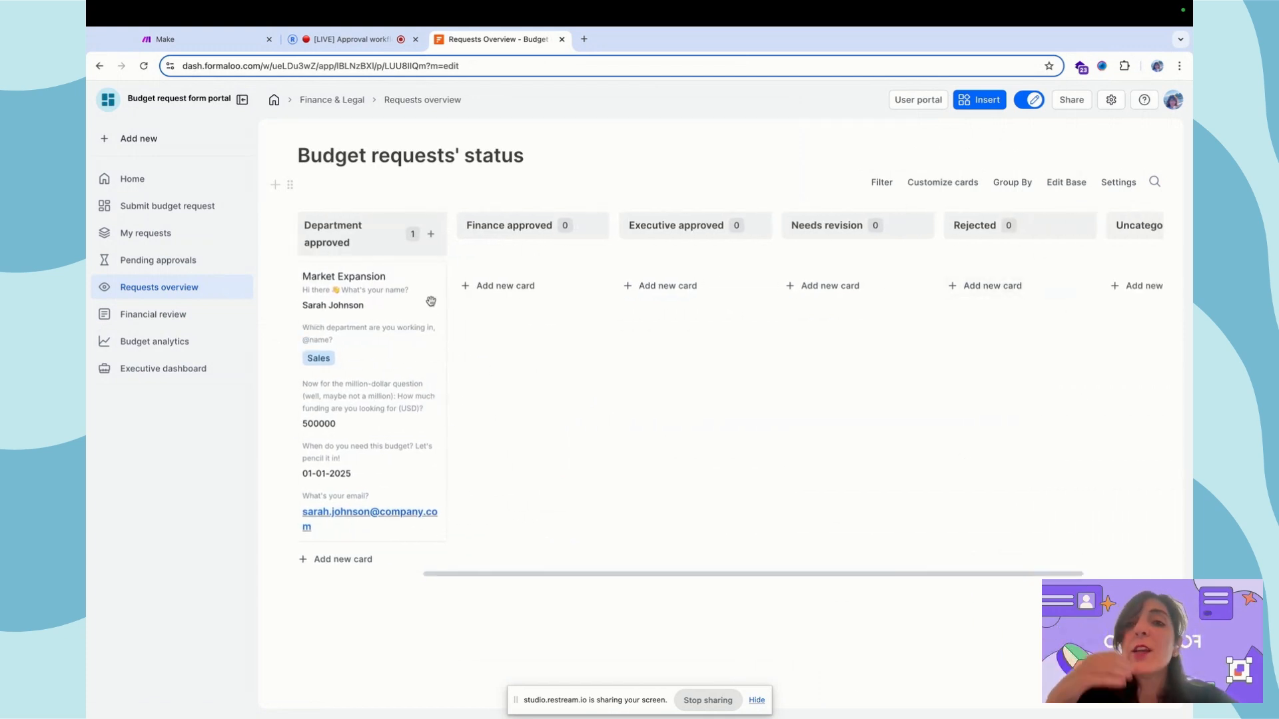
pyautogui.hscroll(-3, 431, 301)
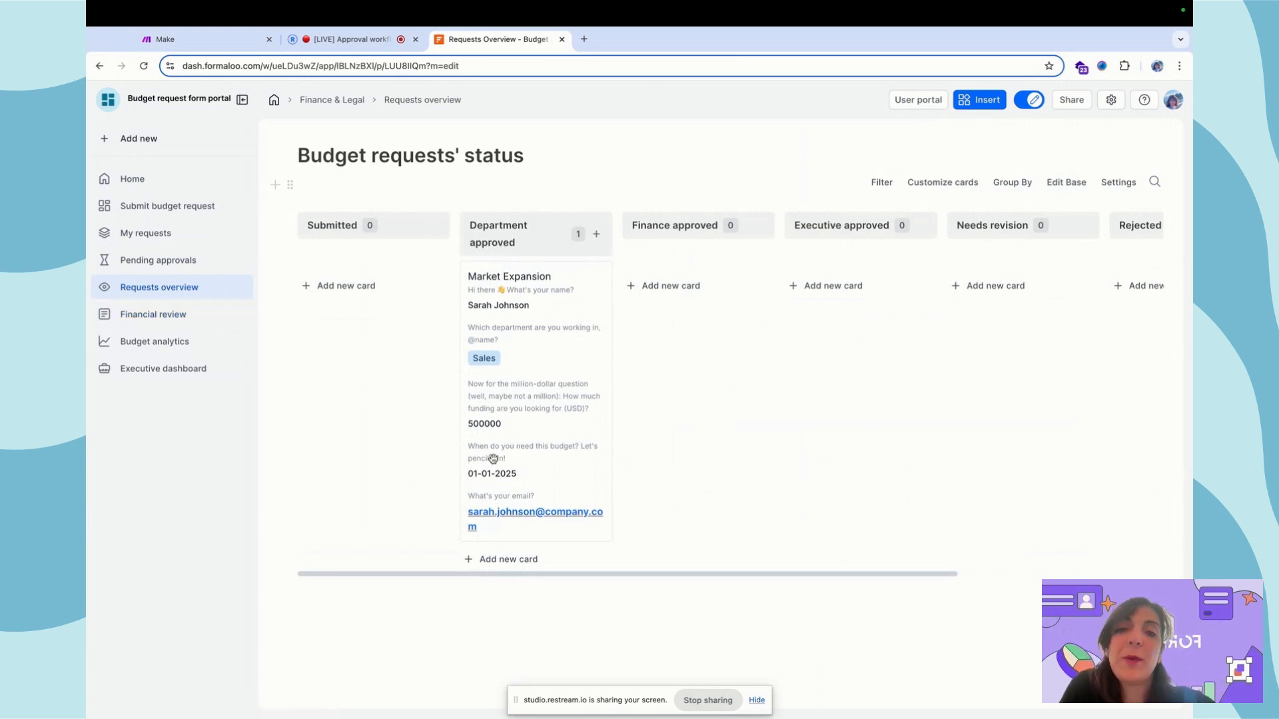
pyautogui.click(168, 315)
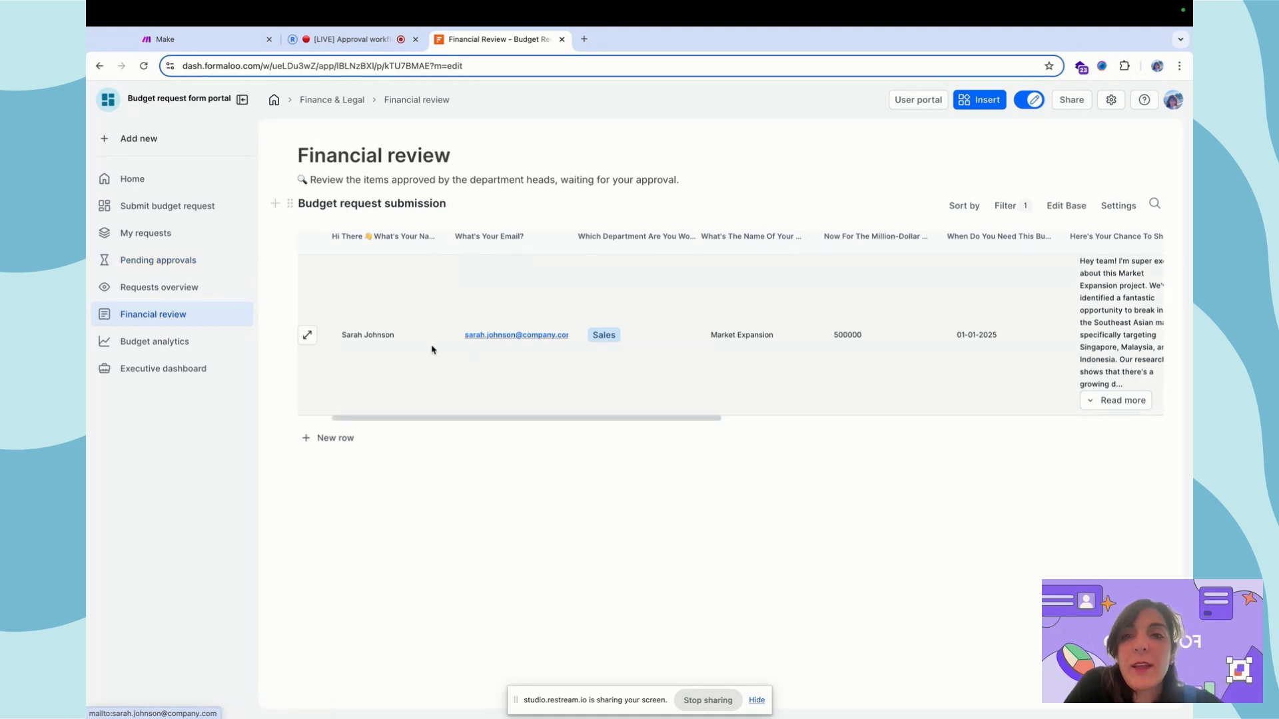
pyautogui.click(167, 342)
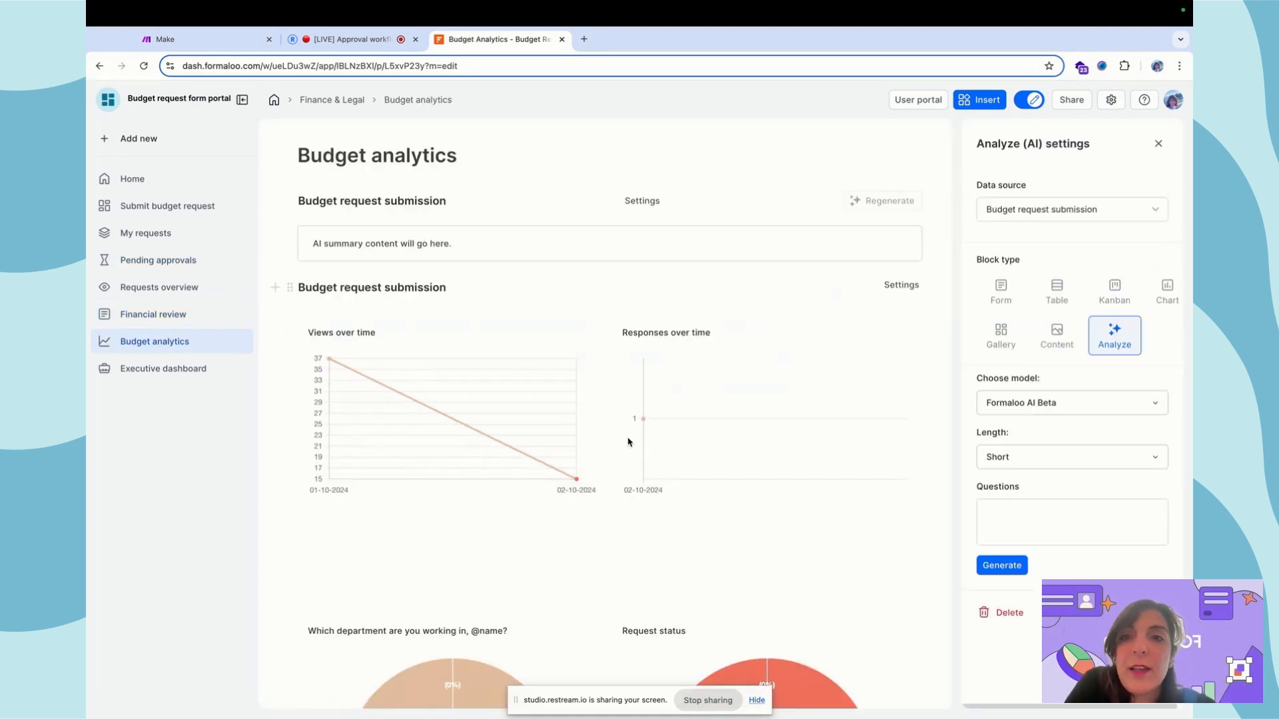
pyautogui.scroll(-5, 628, 442)
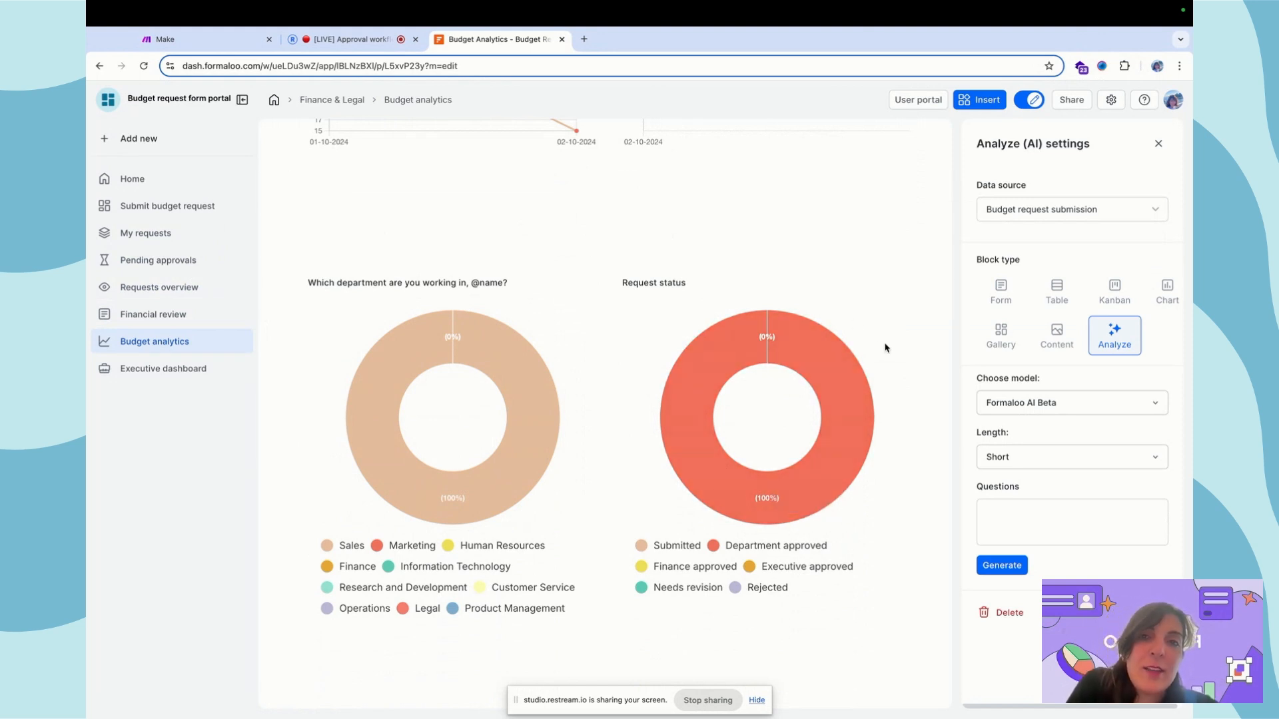
pyautogui.scroll(5, 884, 348)
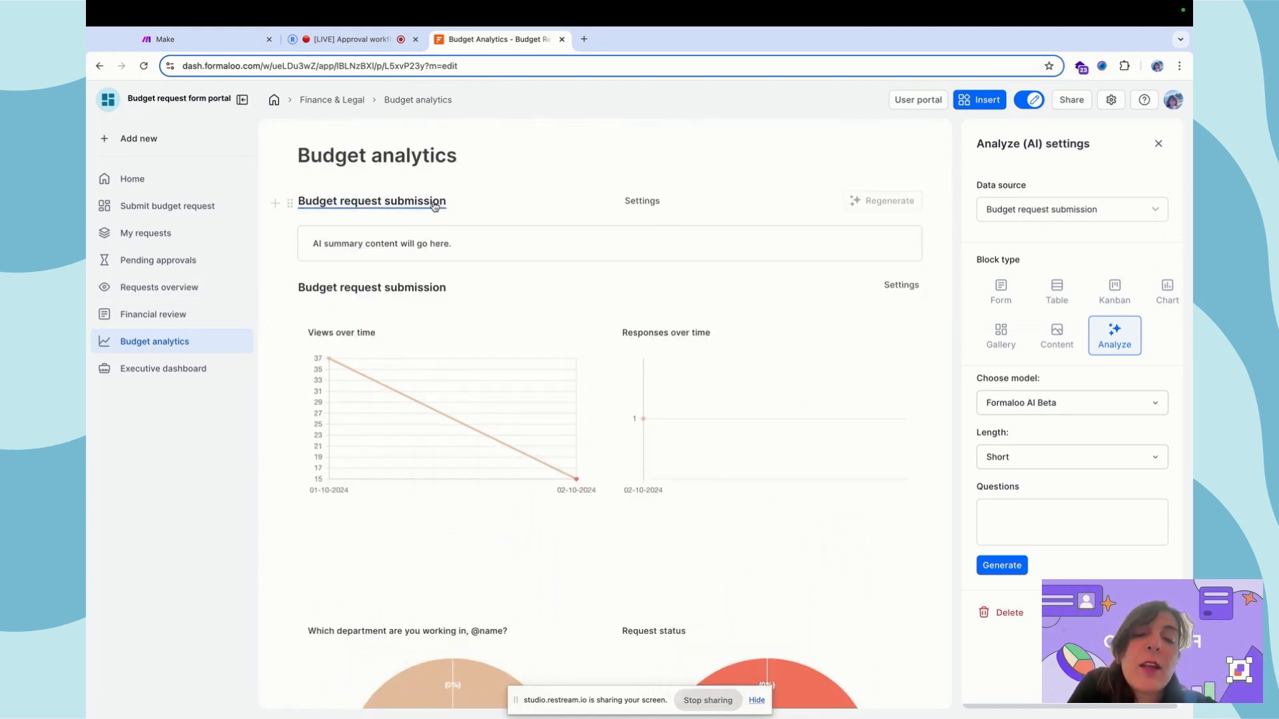
pyautogui.click(346, 181)
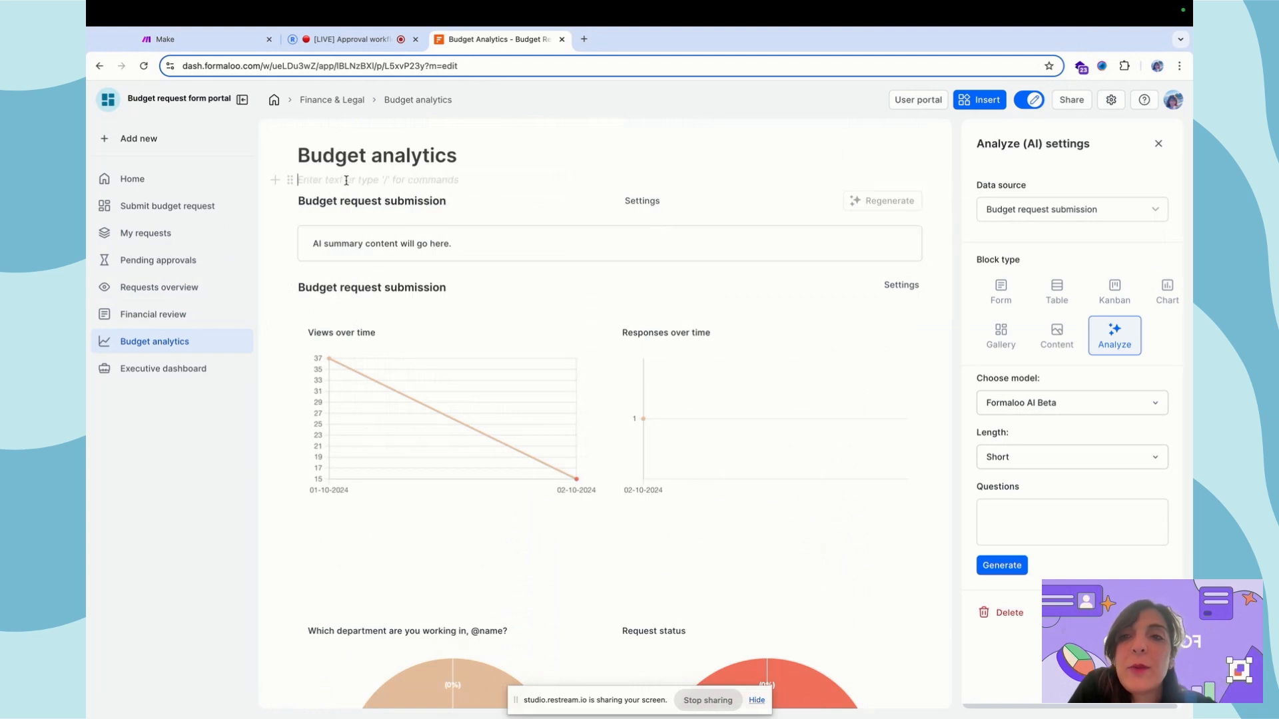
pyautogui.write('/')
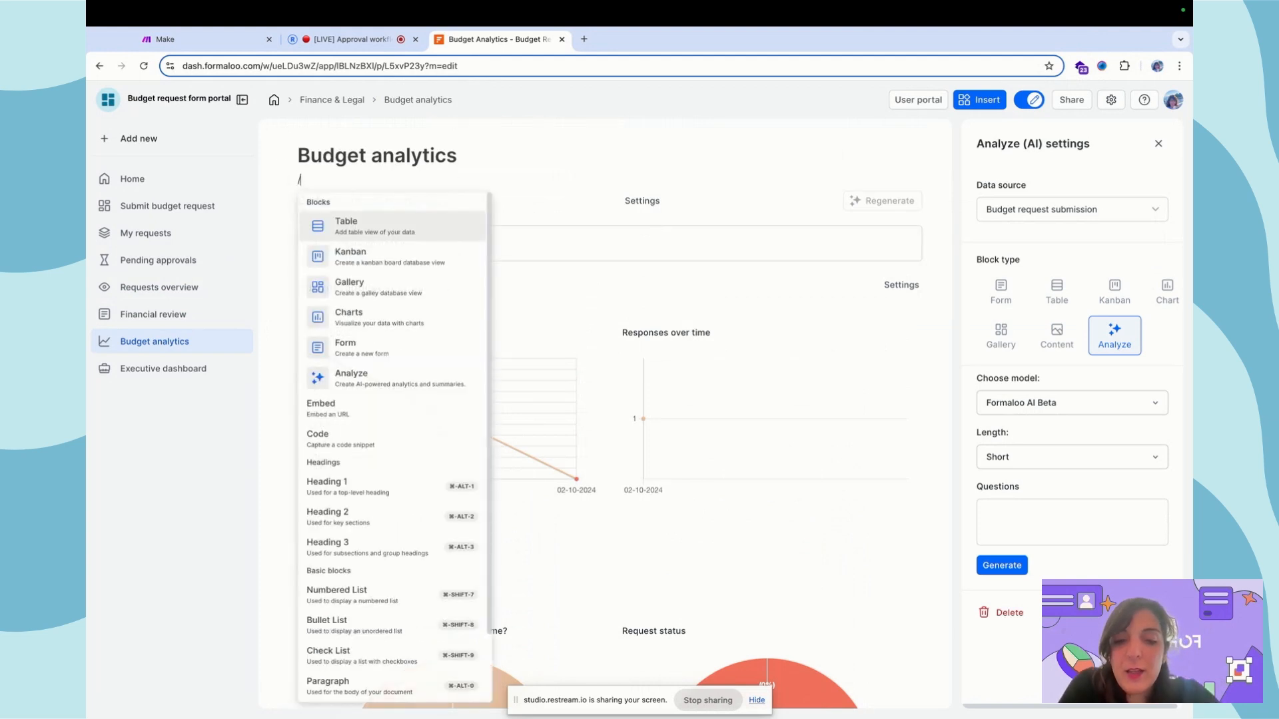
pyautogui.write('an')
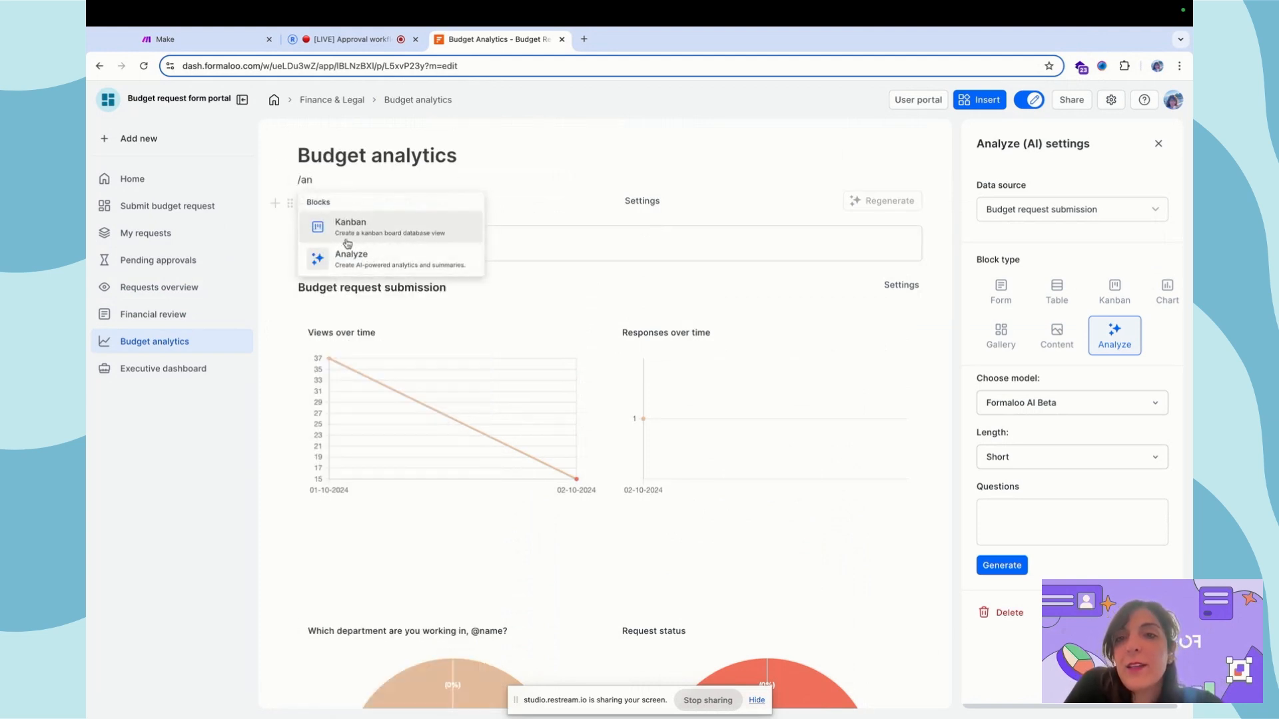
pyautogui.doubleClick(302, 181)
pyautogui.moveTo(302, 183); pyautogui.dragTo(297, 185)
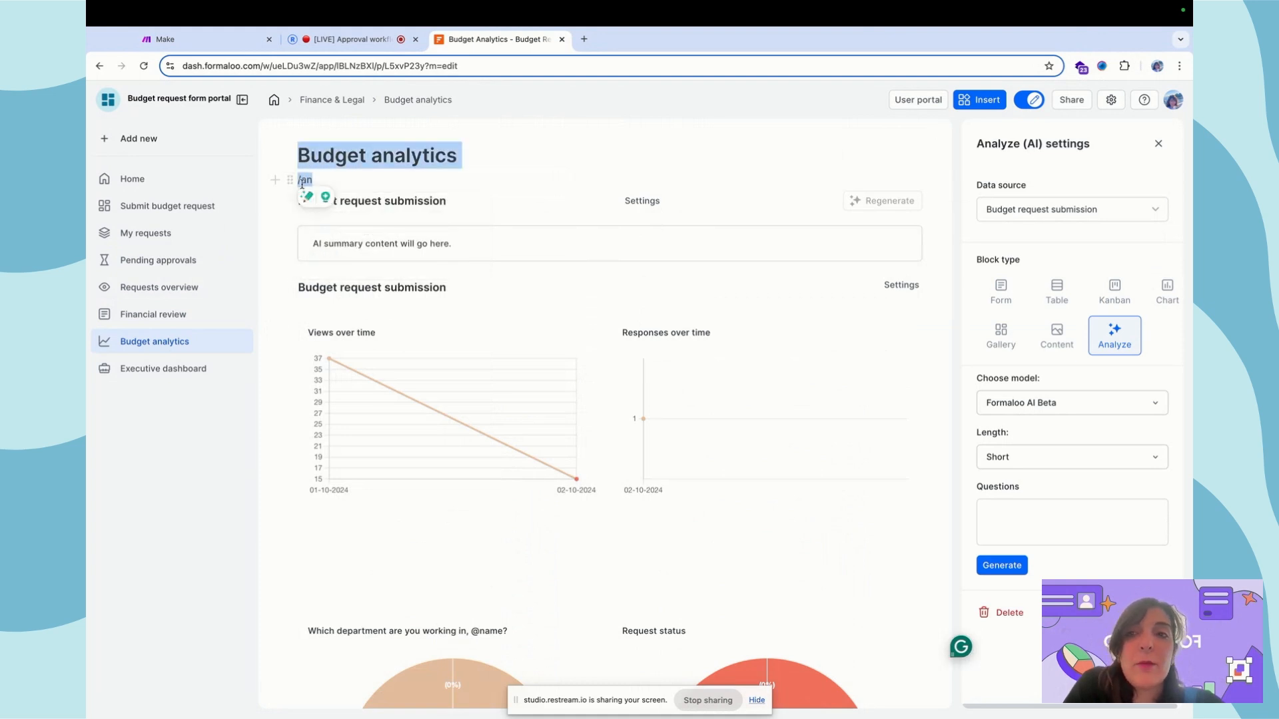
pyautogui.tripleClick(303, 183)
pyautogui.press('BackSpace')
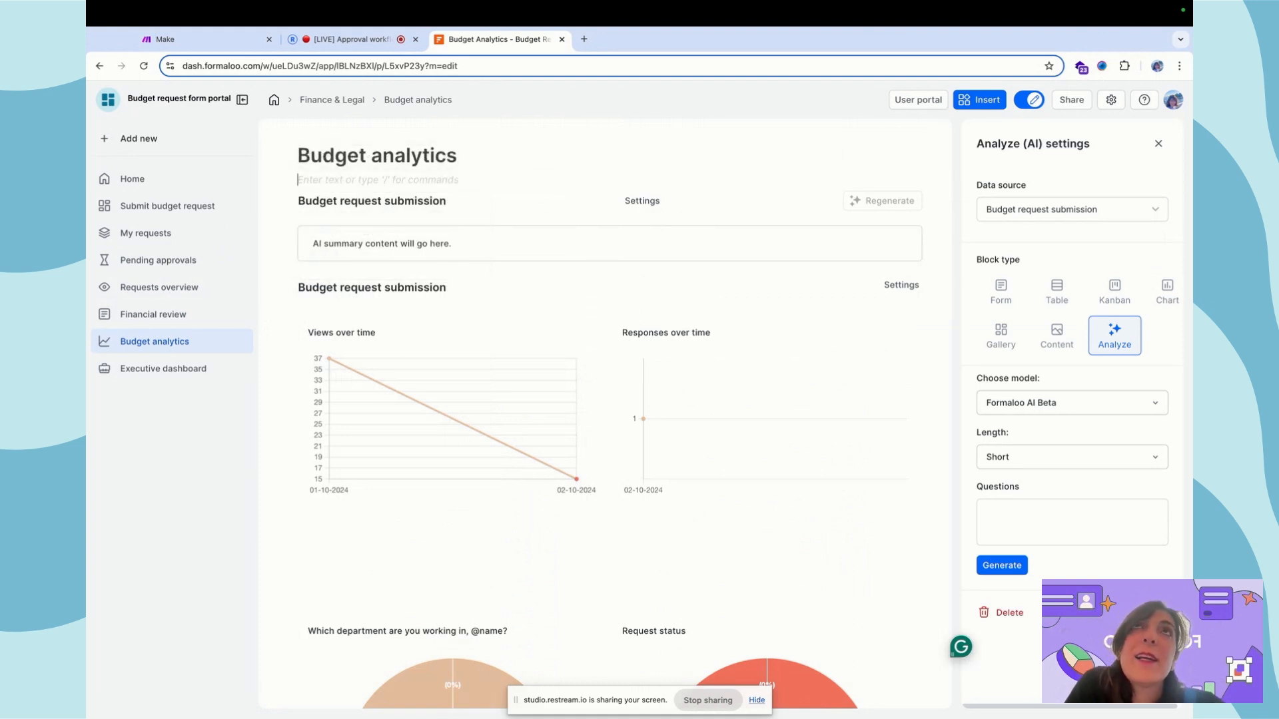
pyautogui.click(1038, 508)
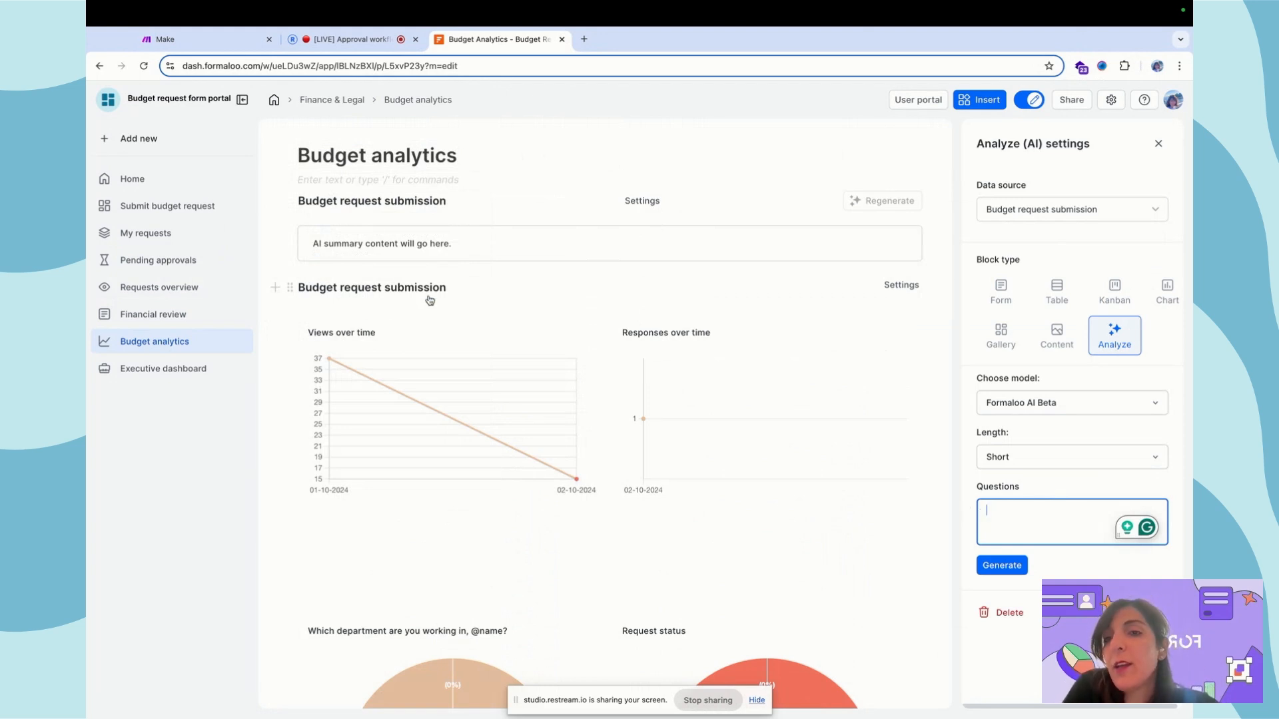
# Drag Market Expansion from Department approved to Finance approved and confirm it appears on Executive review
pyautogui.click(168, 366)
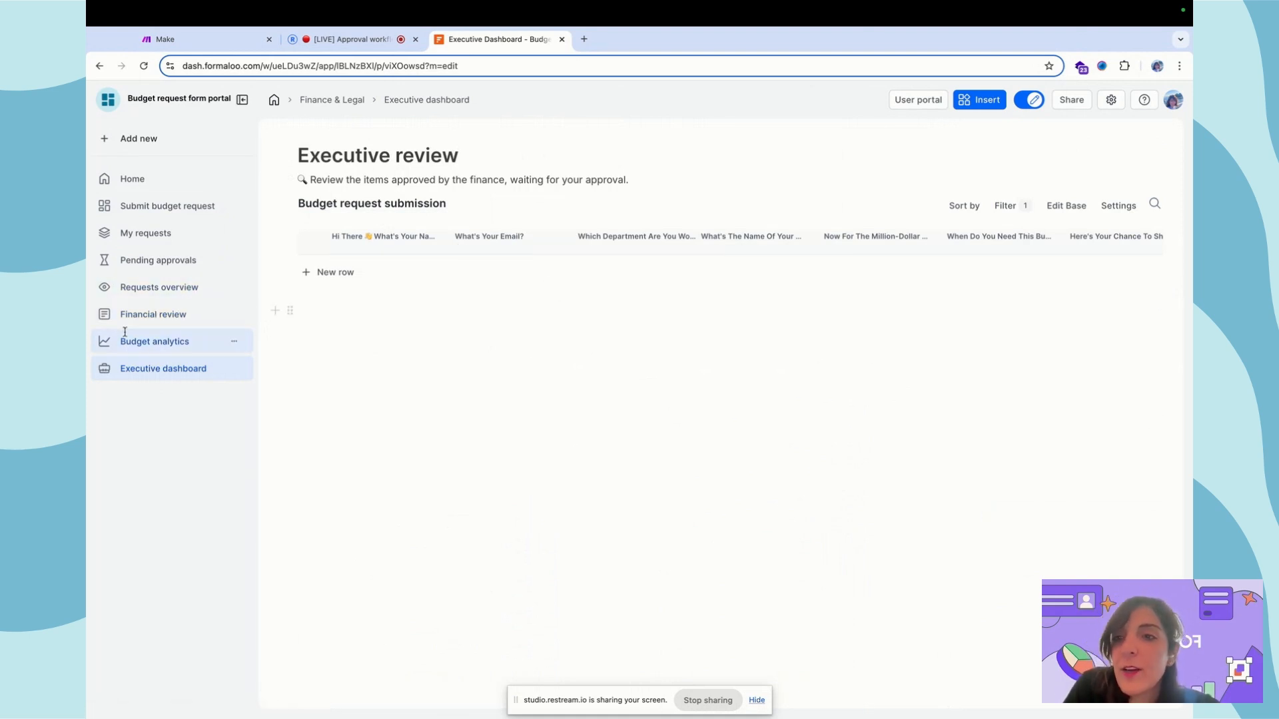
pyautogui.click(165, 287)
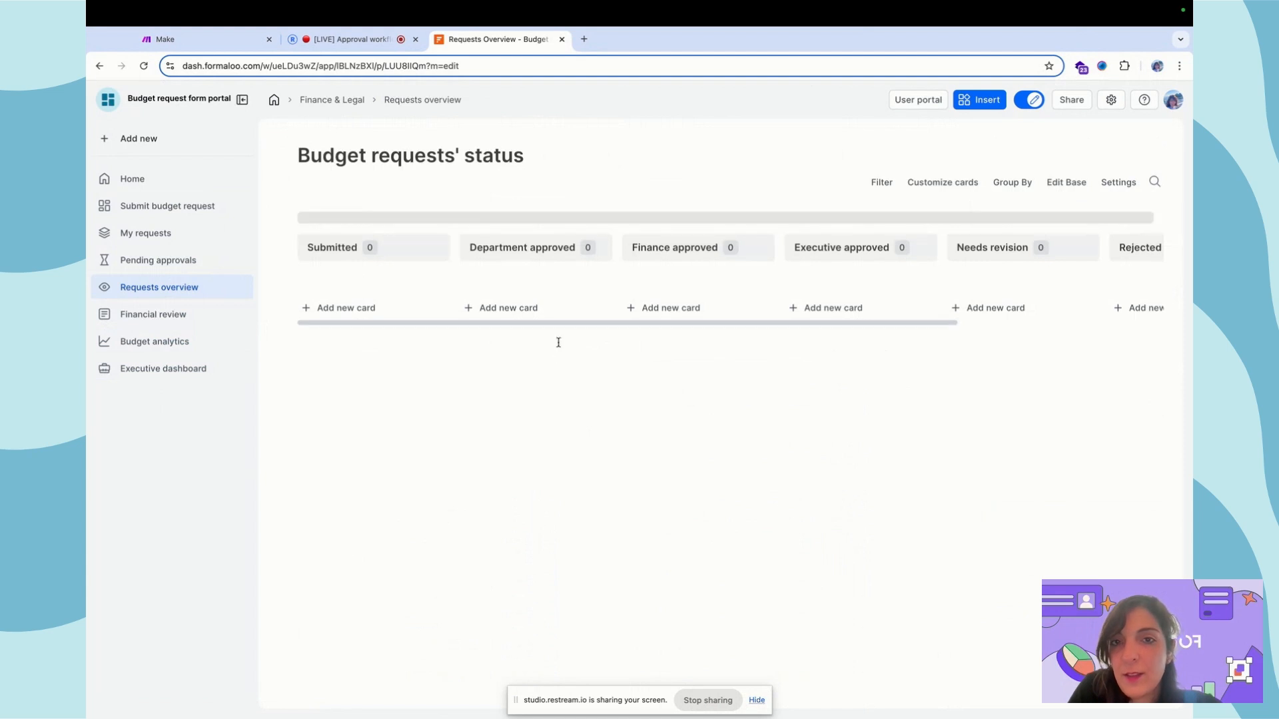
pyautogui.moveTo(568, 371); pyautogui.dragTo(710, 351)
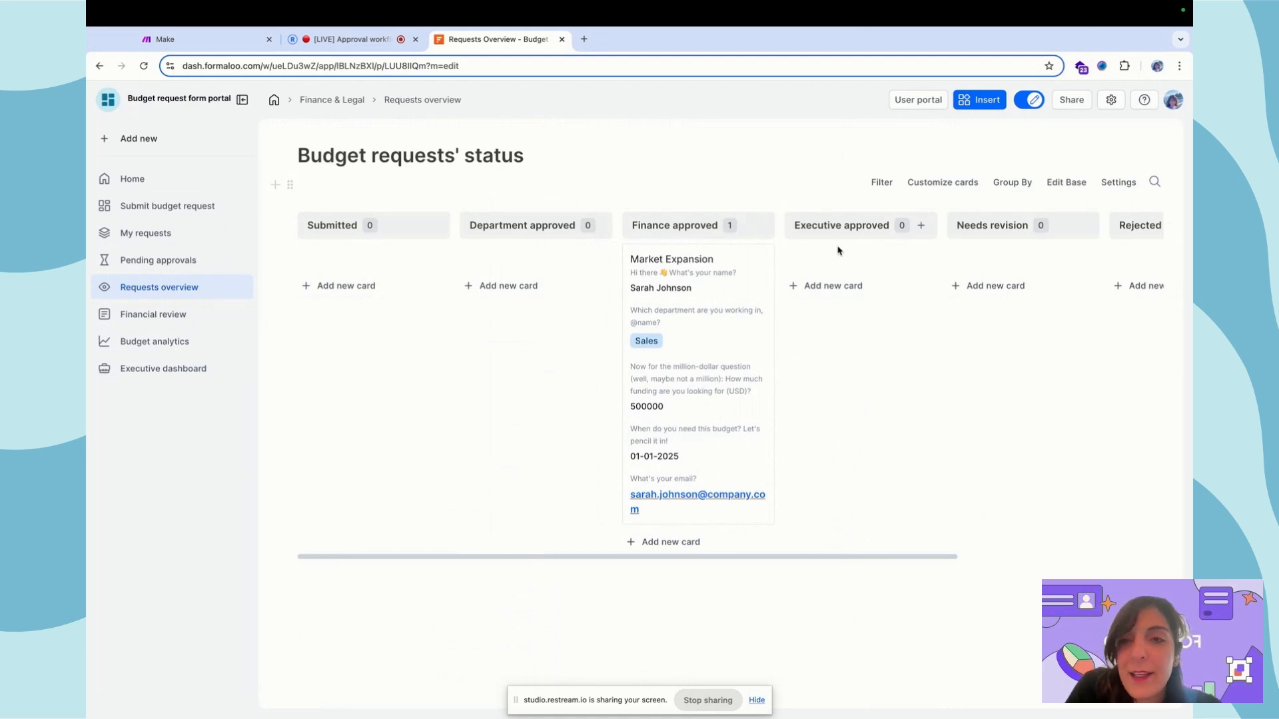
pyautogui.click(169, 366)
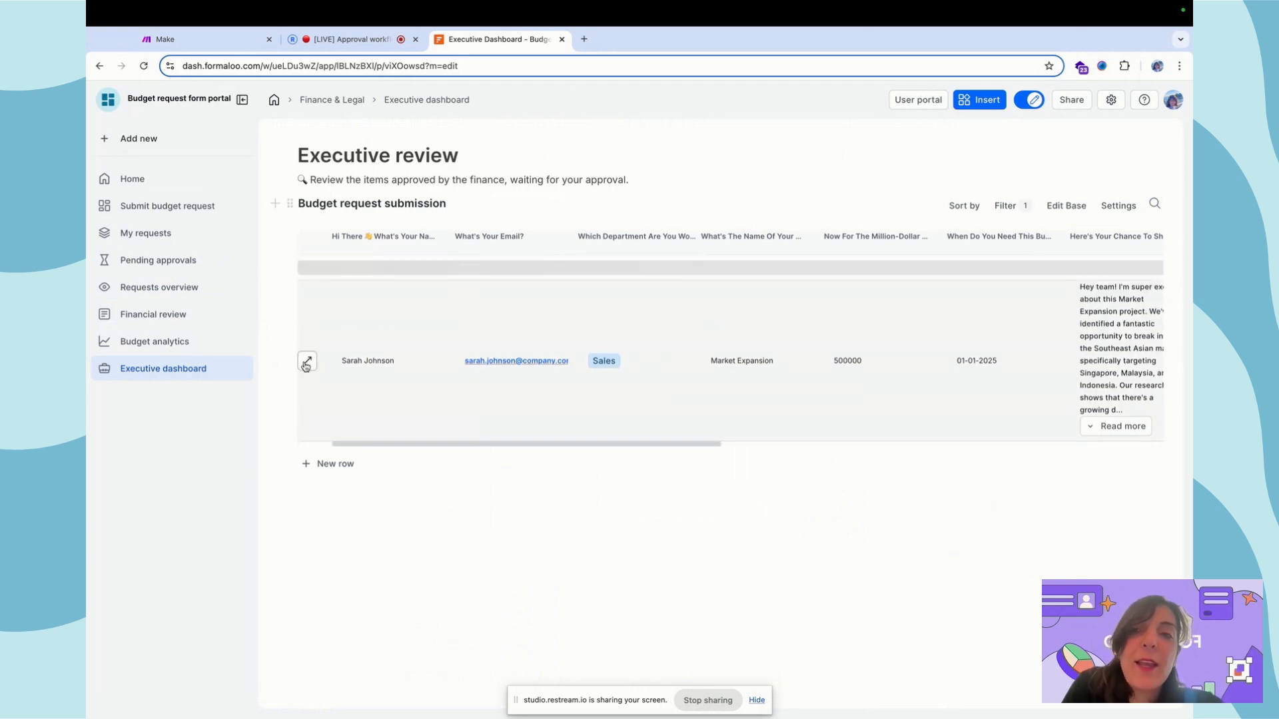
# Review Market Expansion's Request status options without changing them, then go back to Requests overview
pyautogui.click(308, 336)
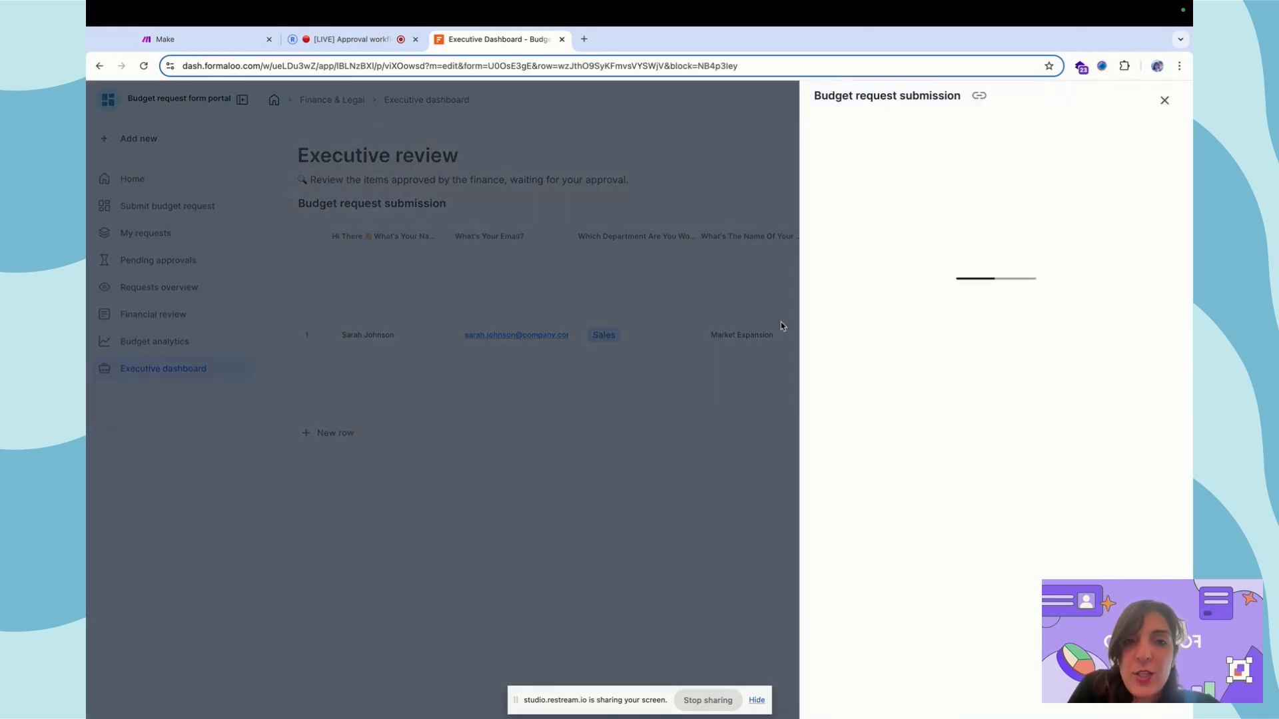
pyautogui.scroll(-10, 985, 491)
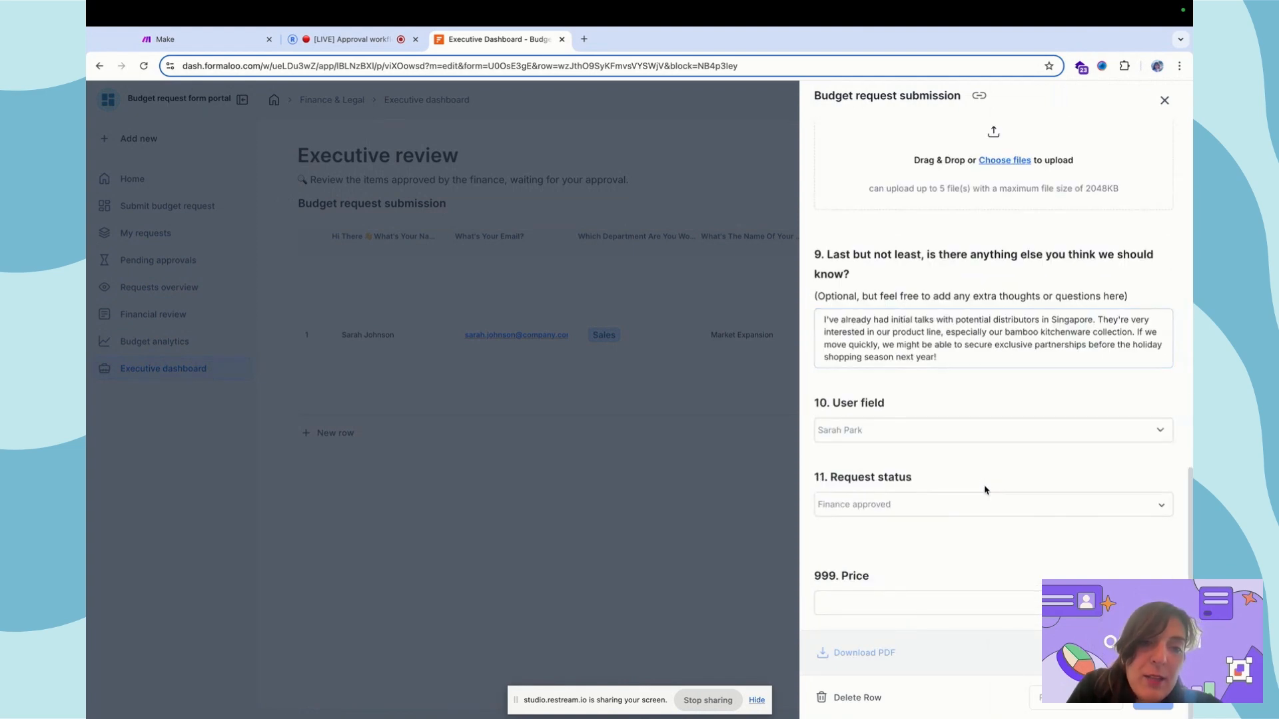
pyautogui.click(962, 506)
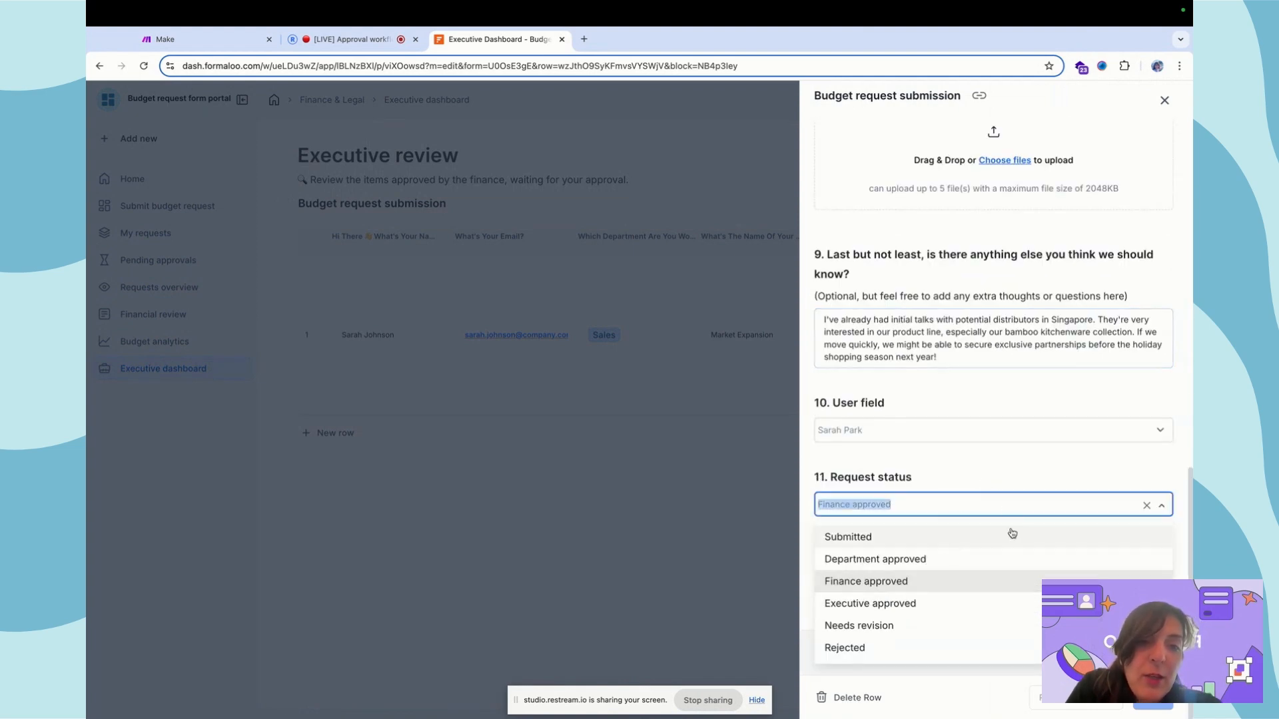
pyautogui.click(914, 467)
pyautogui.click(648, 421)
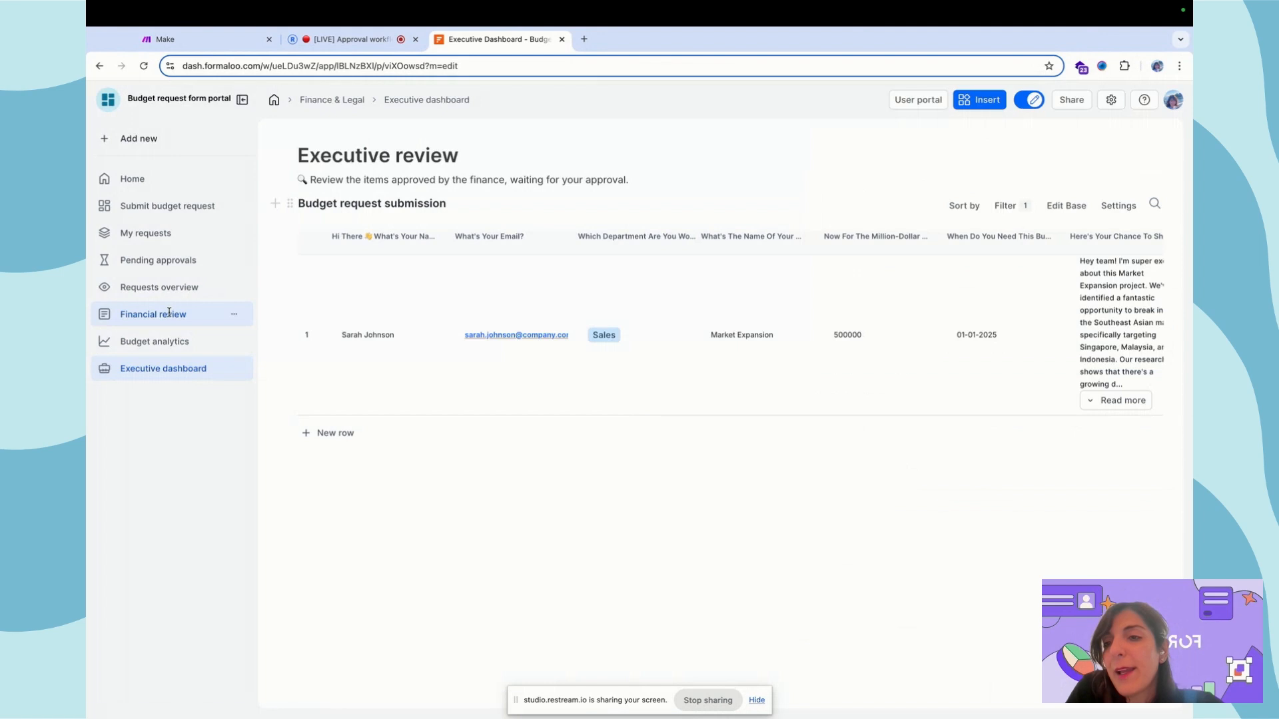
pyautogui.click(159, 288)
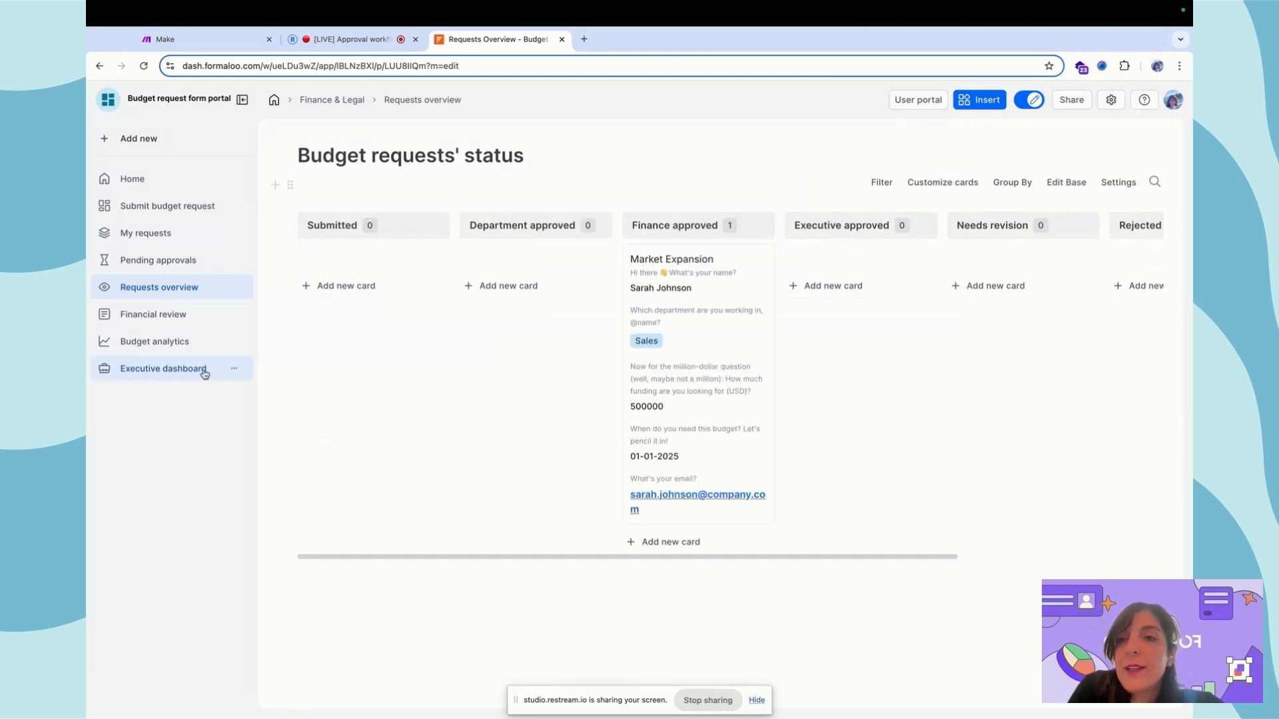
pyautogui.click(230, 315)
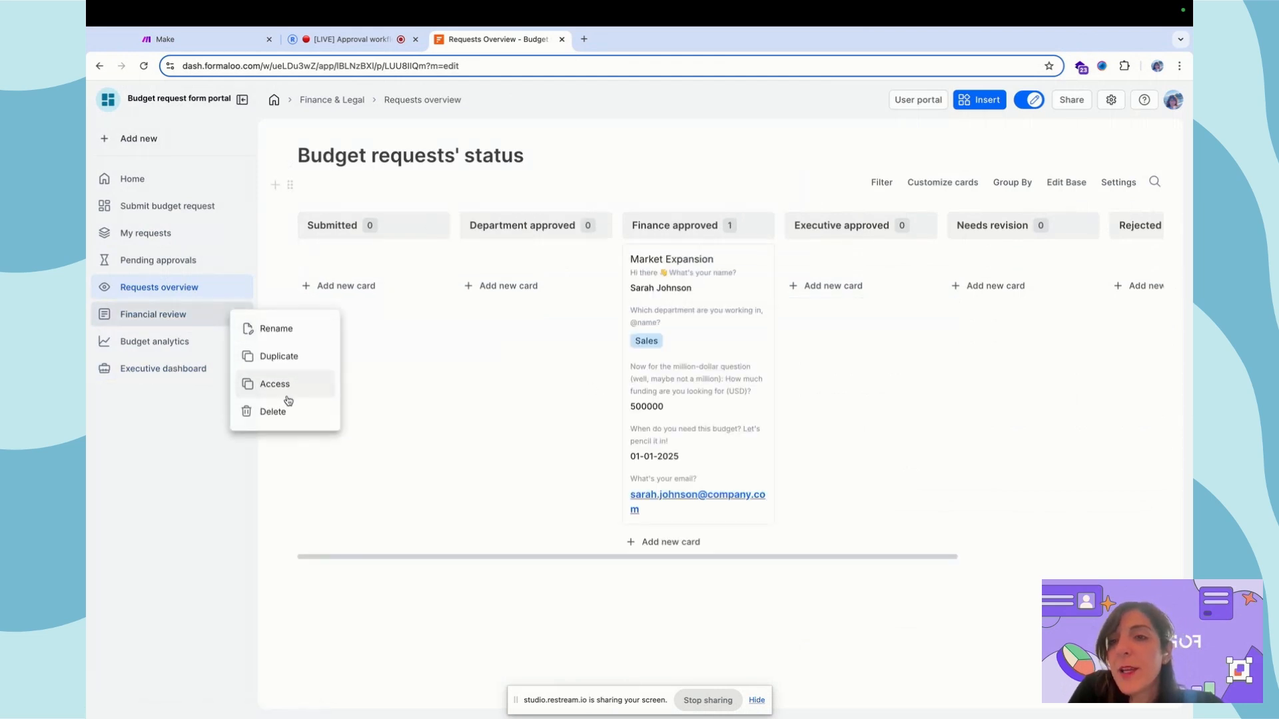
pyautogui.click(388, 363)
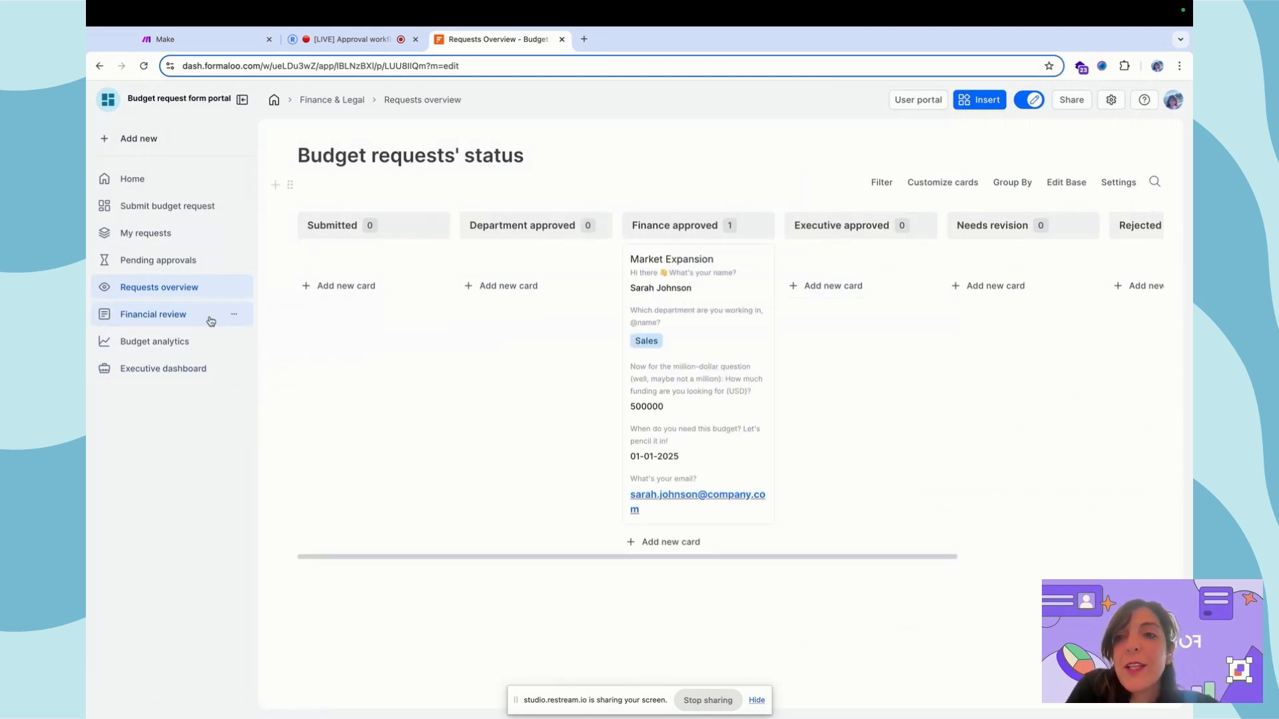
pyautogui.click(173, 313)
pyautogui.click(234, 314)
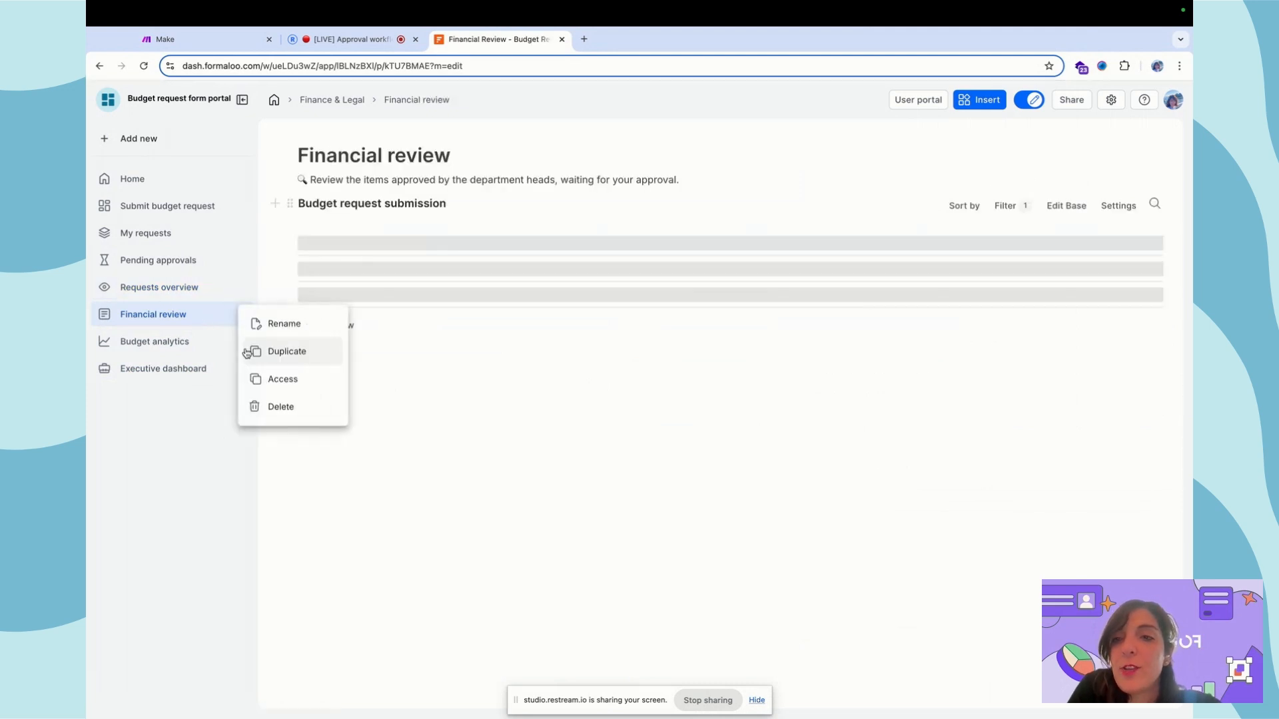
pyautogui.click(267, 380)
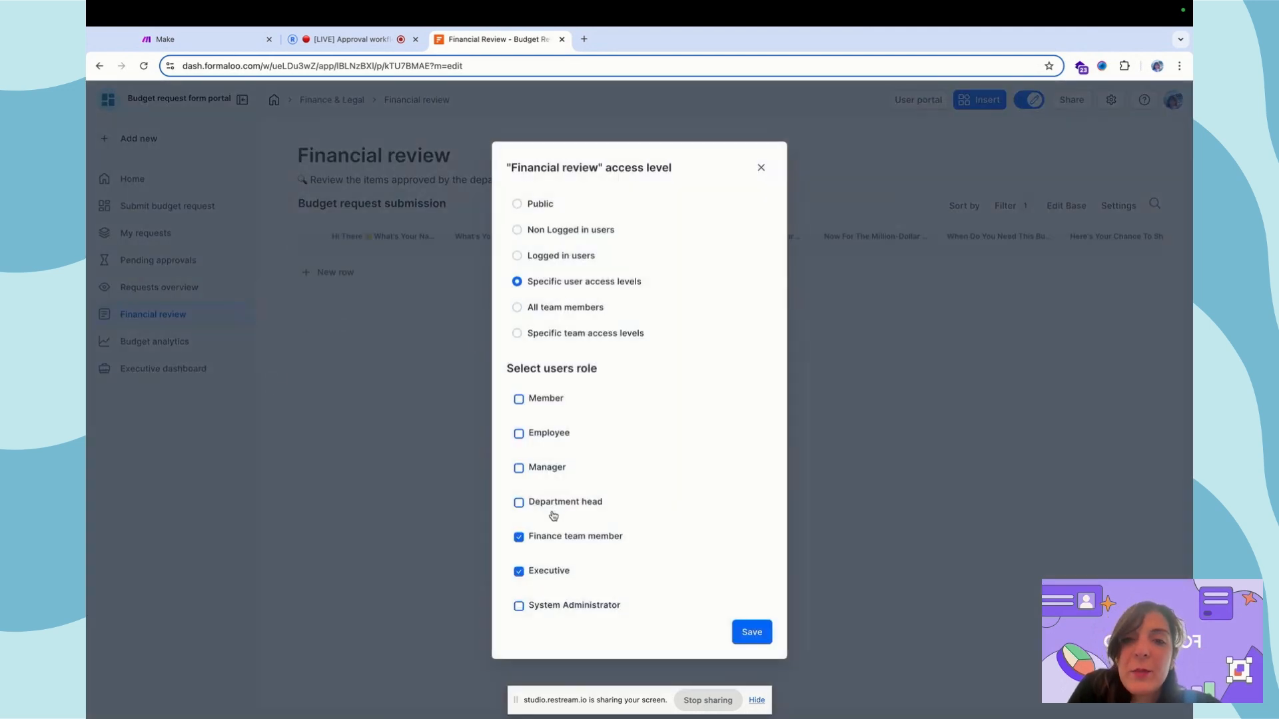
pyautogui.click(759, 169)
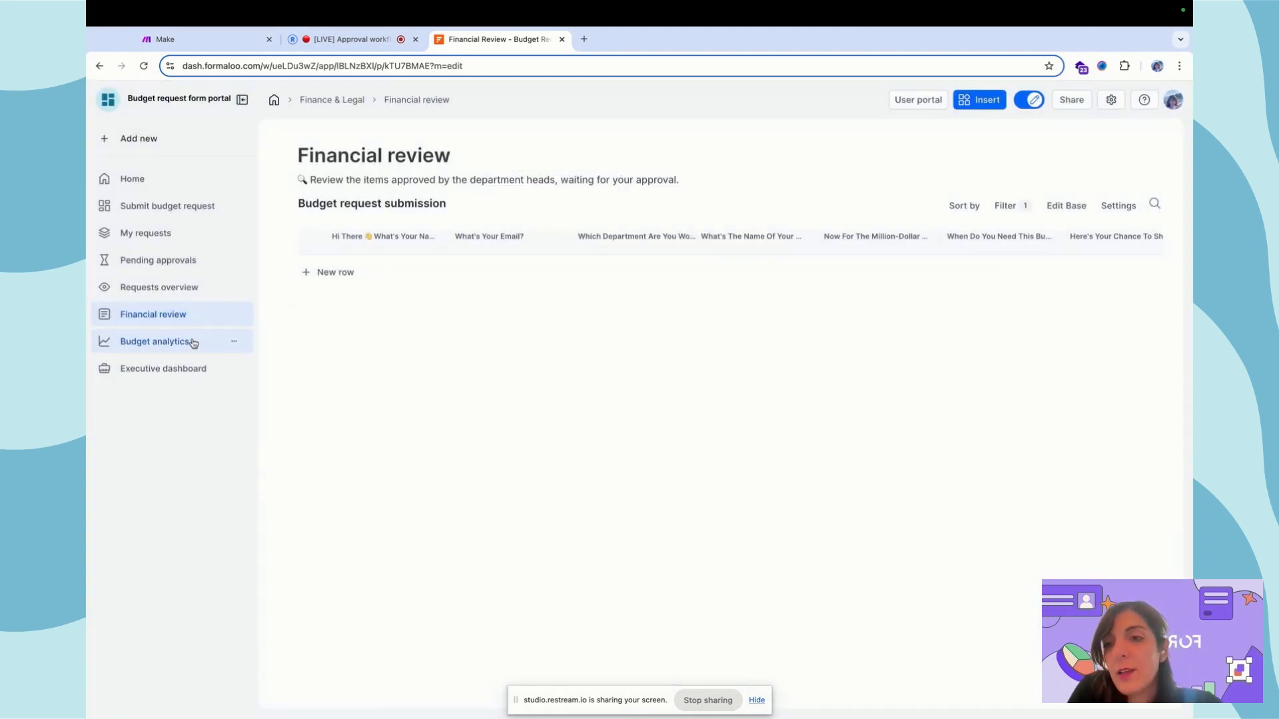
pyautogui.click(188, 287)
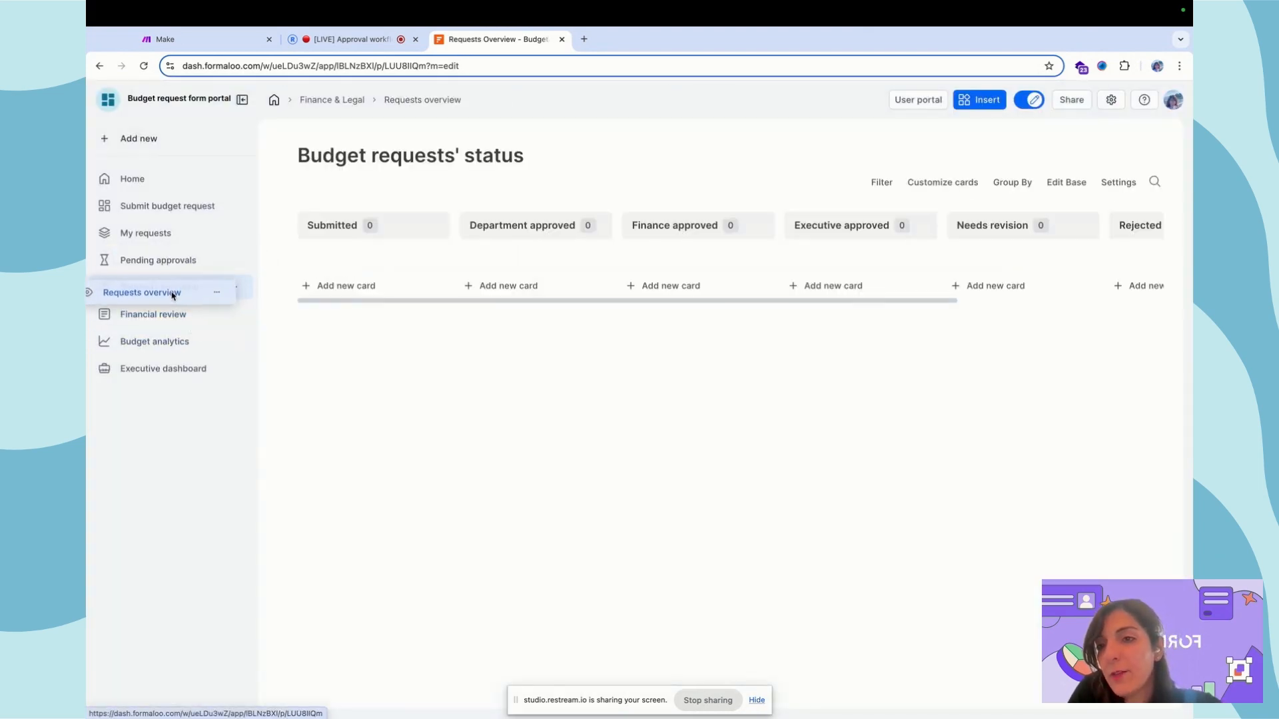
pyautogui.click(234, 287)
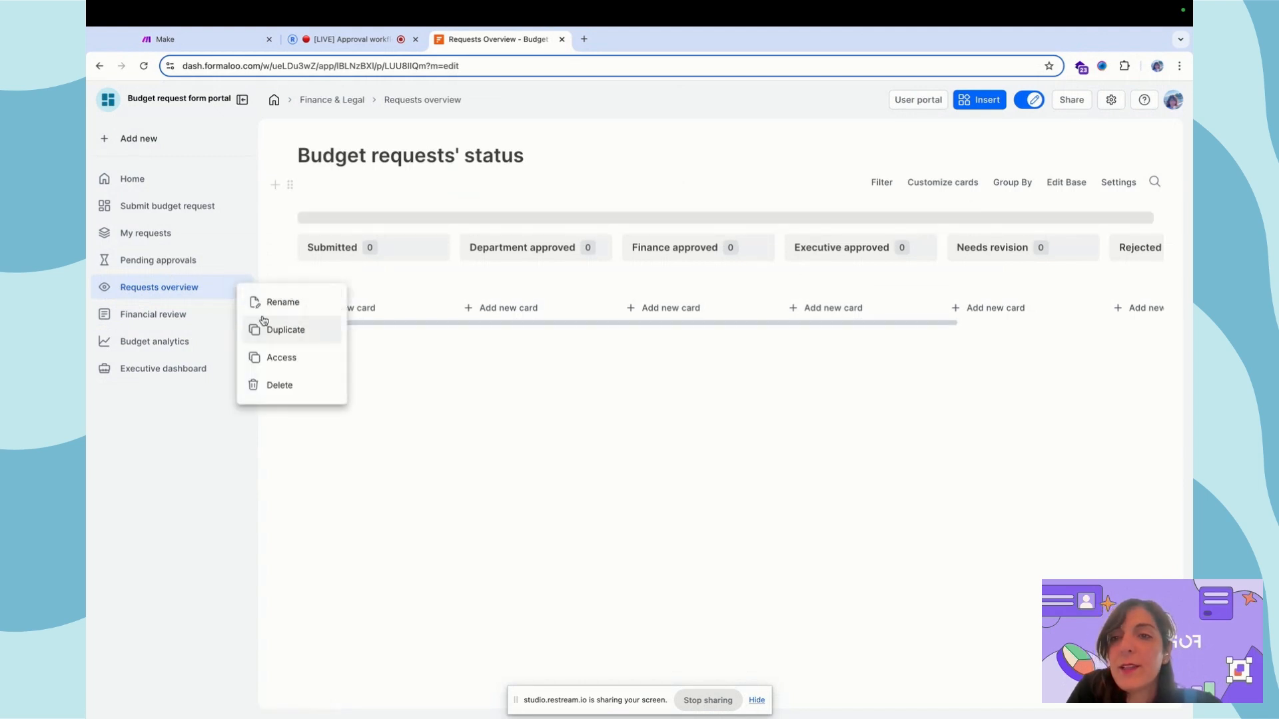
pyautogui.click(273, 356)
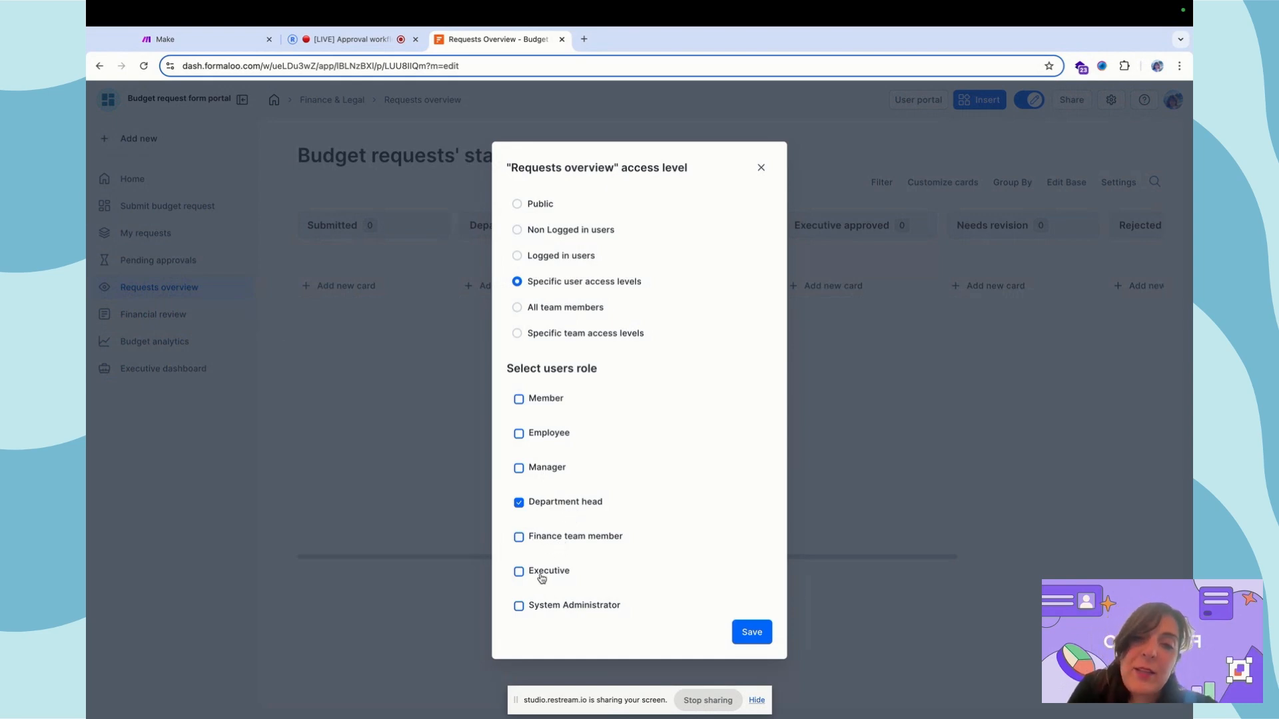
pyautogui.click(760, 167)
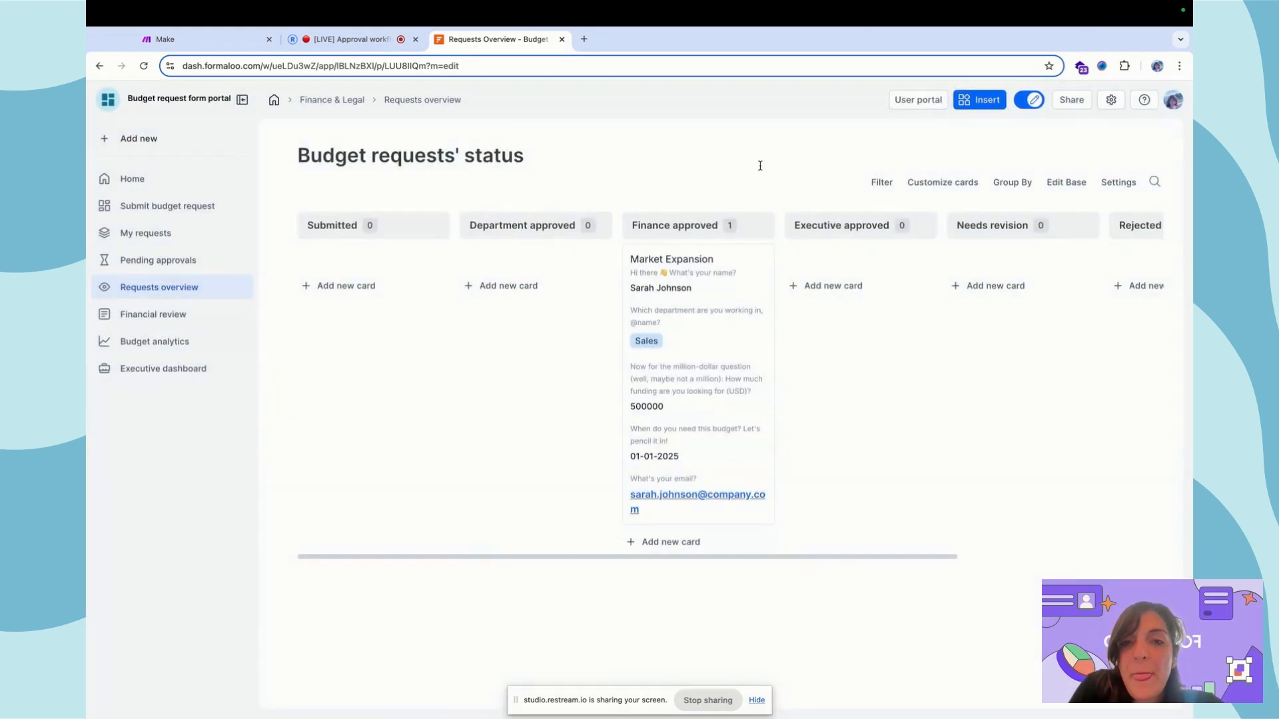
# Reload the employee portal and confirm Market Expansion shows Finance Approved on My requests
pyautogui.hotkey('ctrl', 'Right')
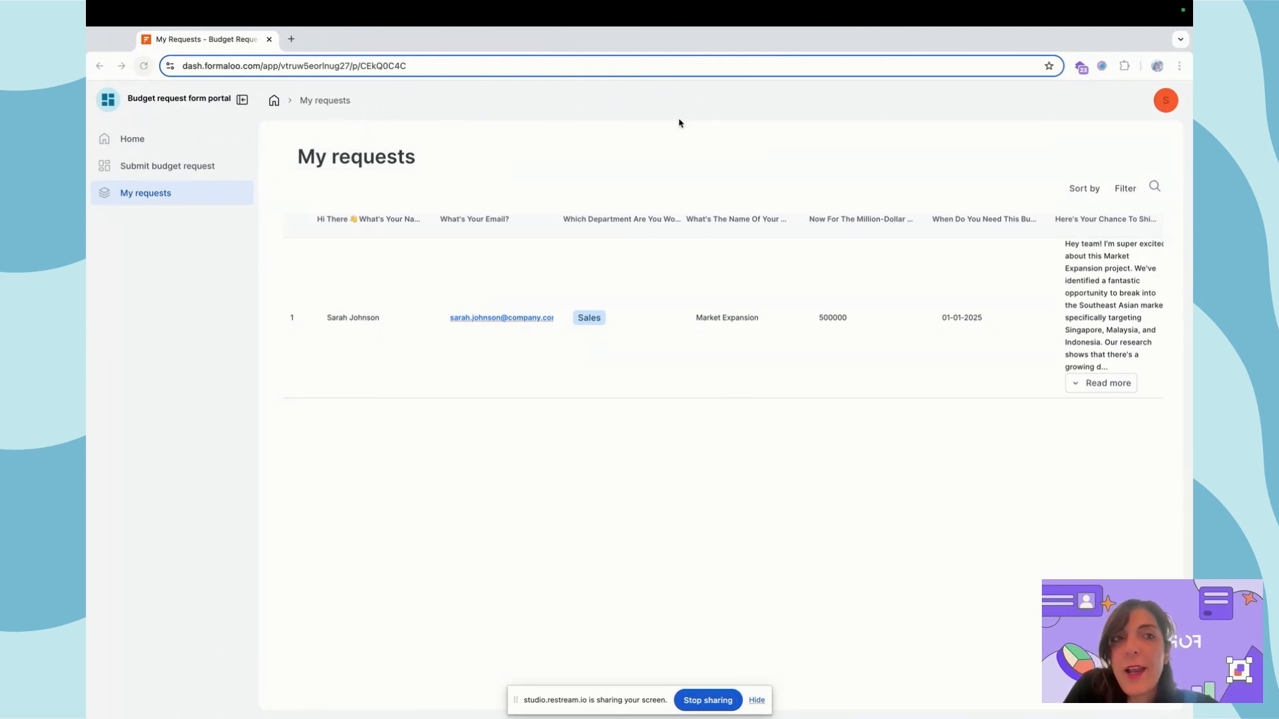
pyautogui.click(474, 175)
pyautogui.click(144, 65)
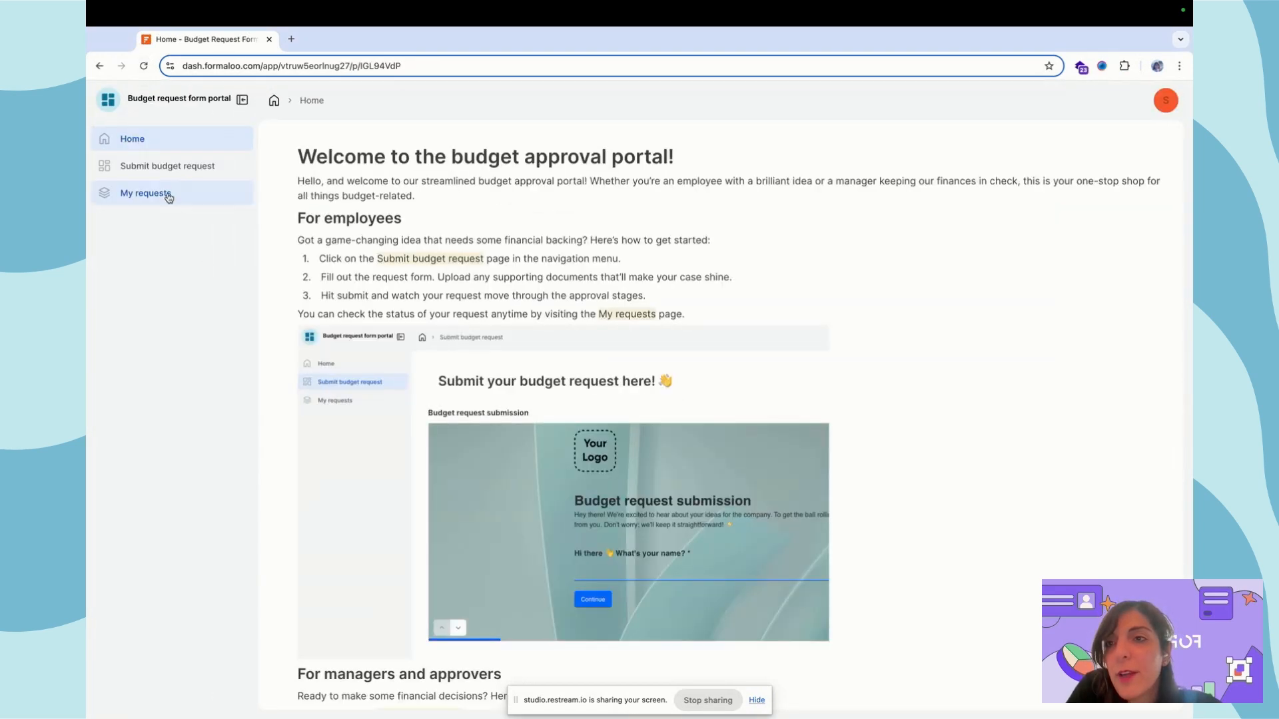
pyautogui.click(169, 194)
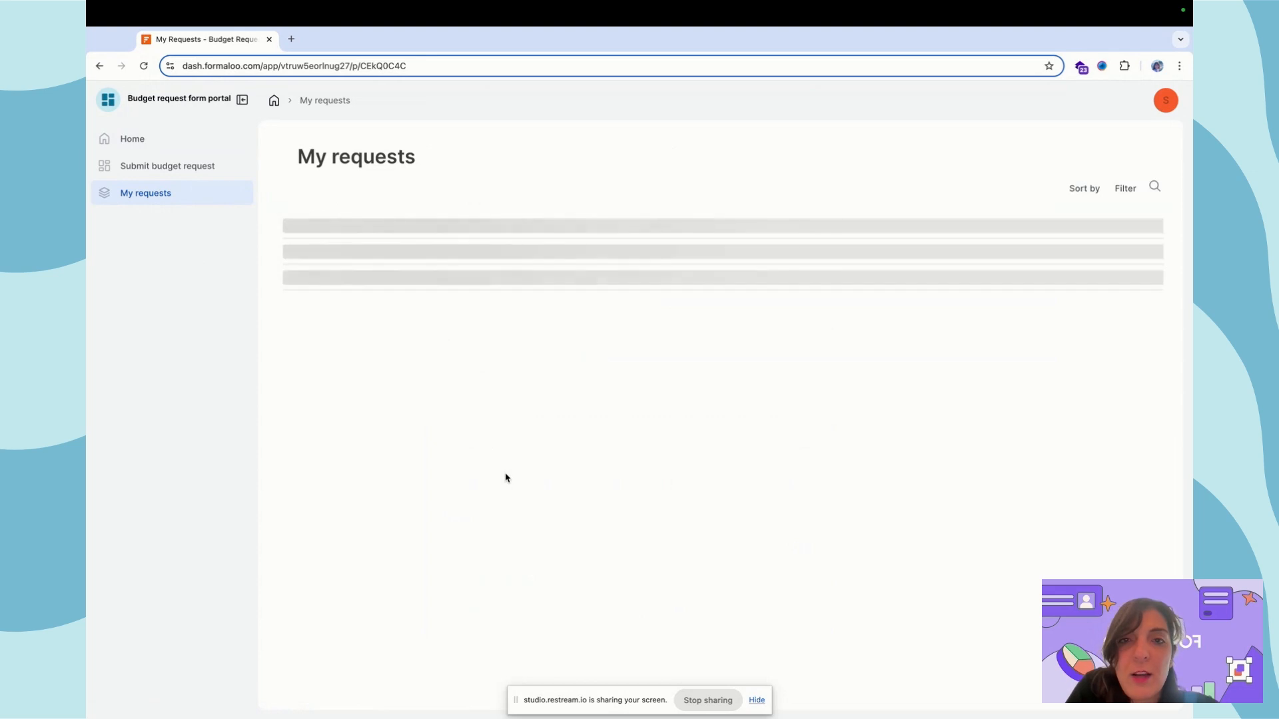
pyautogui.hscroll(8, 591, 357)
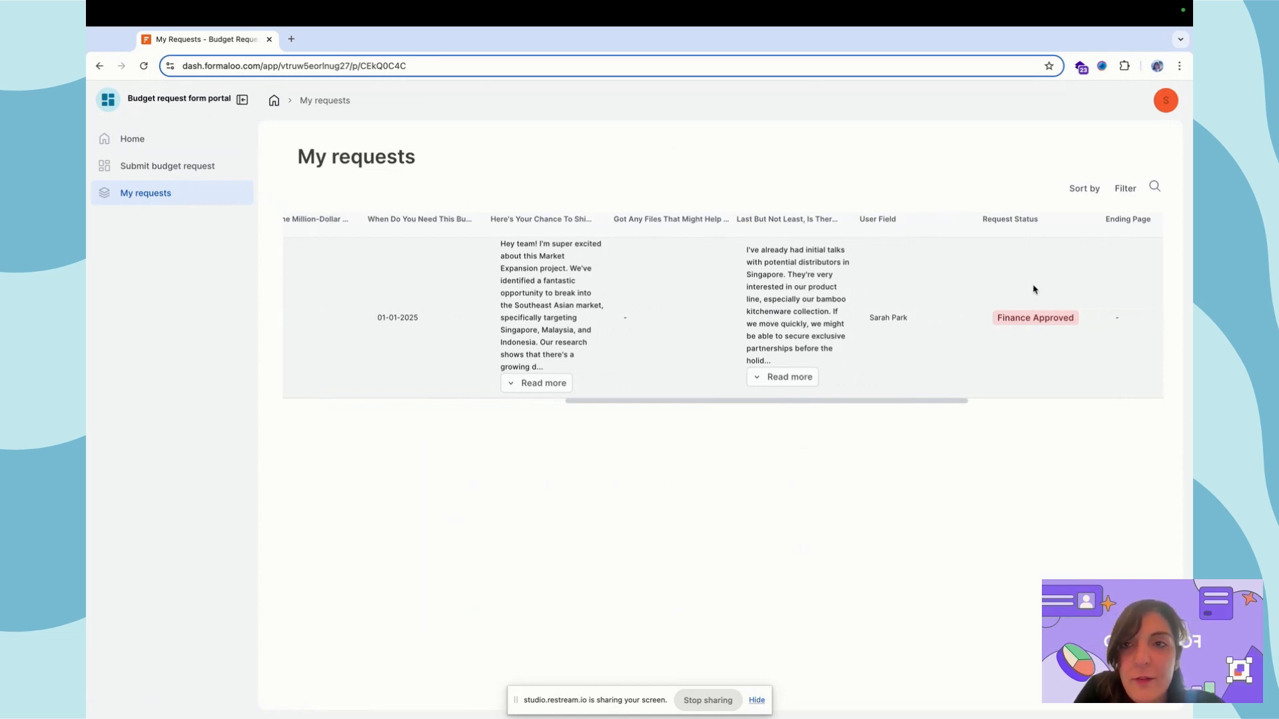
pyautogui.hotkey('ctrl', 'Right')
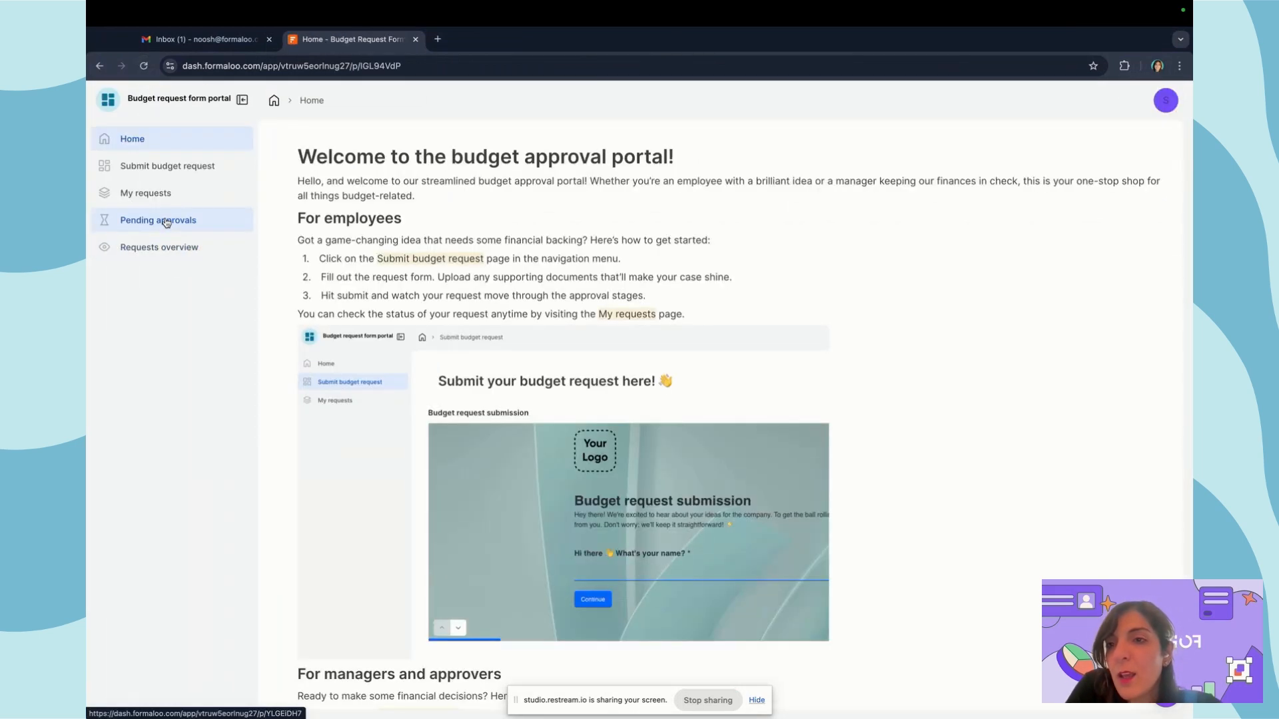
# In the approver's portal, view Pending approvals, the Requests overview board, then My requests
pyautogui.click(166, 221)
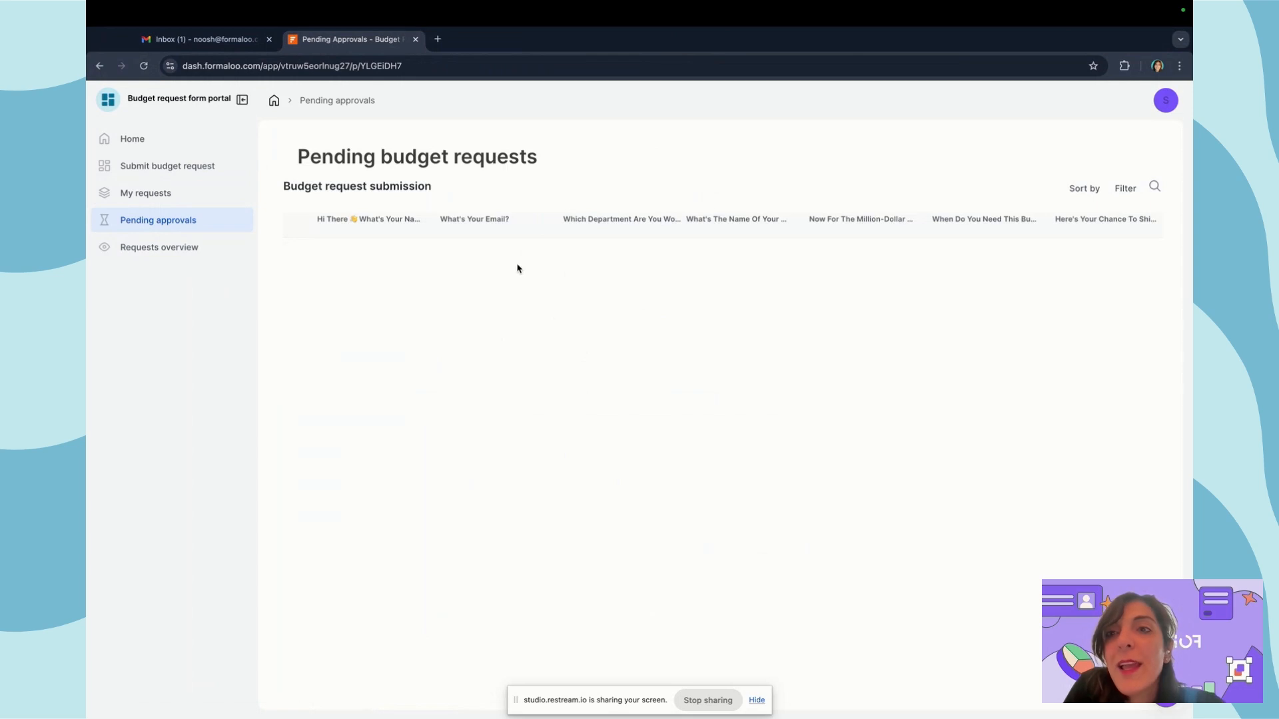
pyautogui.click(159, 249)
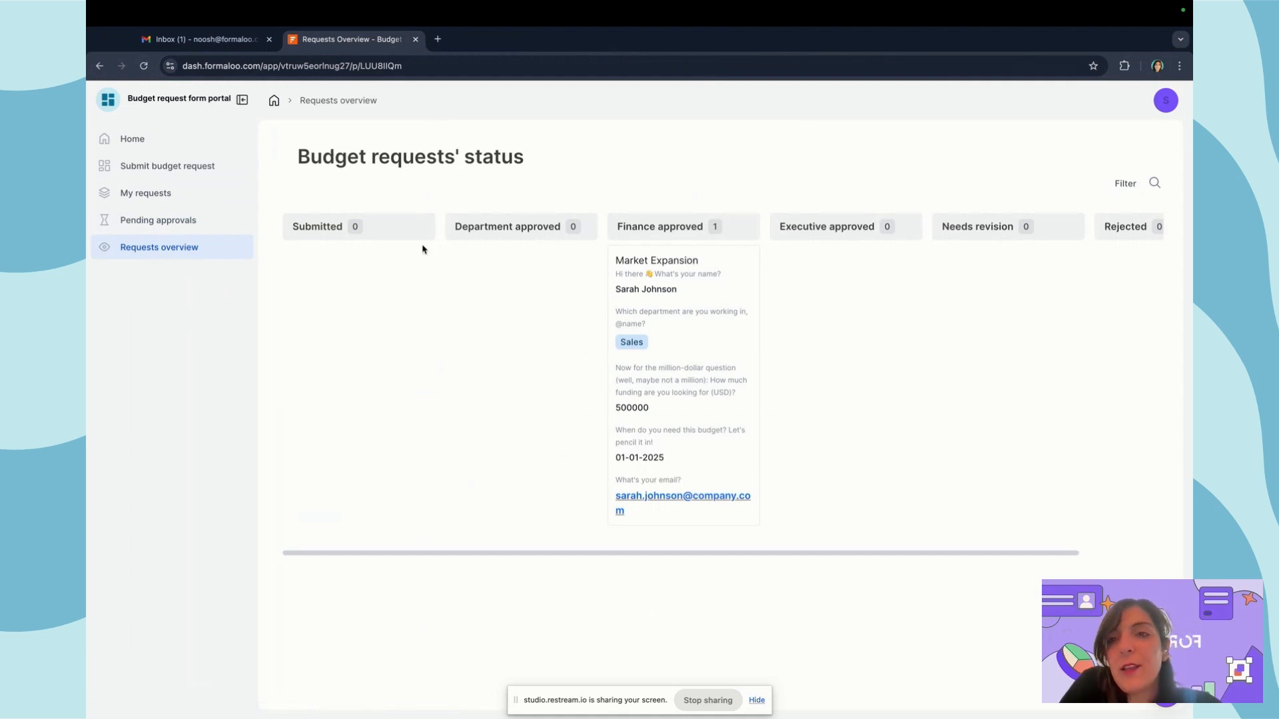
pyautogui.click(151, 196)
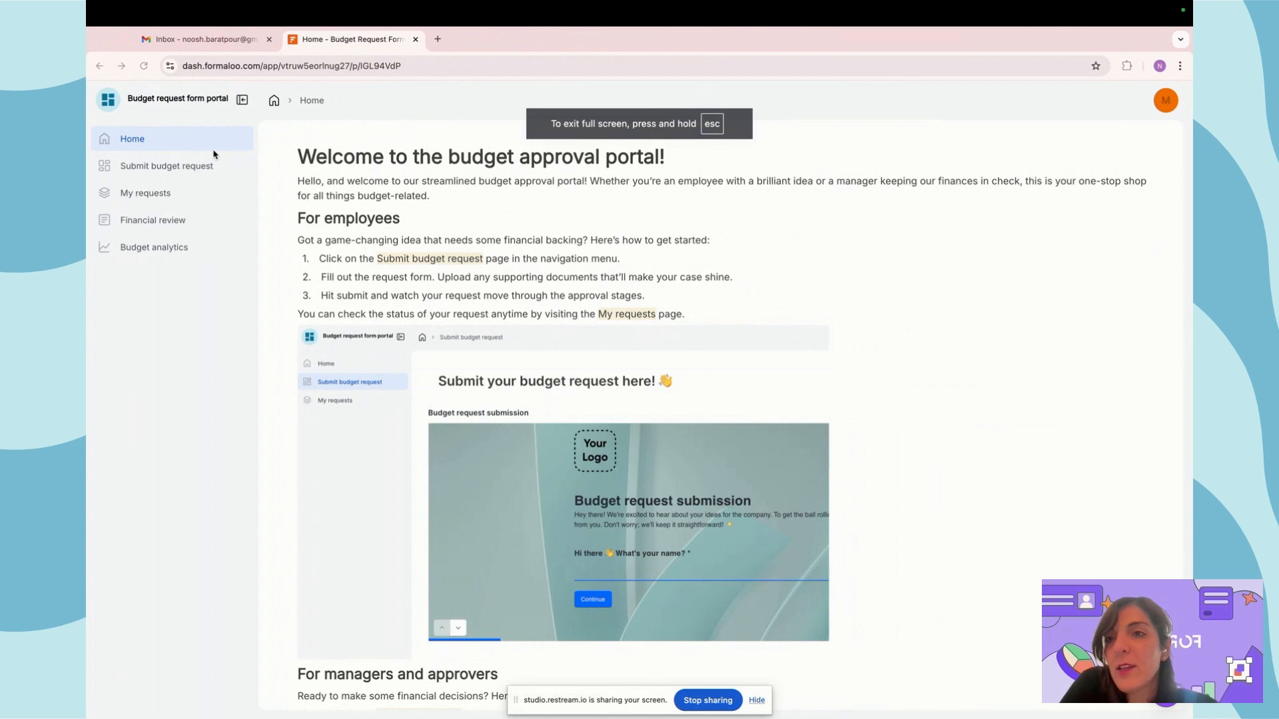
# In the finance portal, view Budget analytics, then the empty Financial review page
pyautogui.click(184, 251)
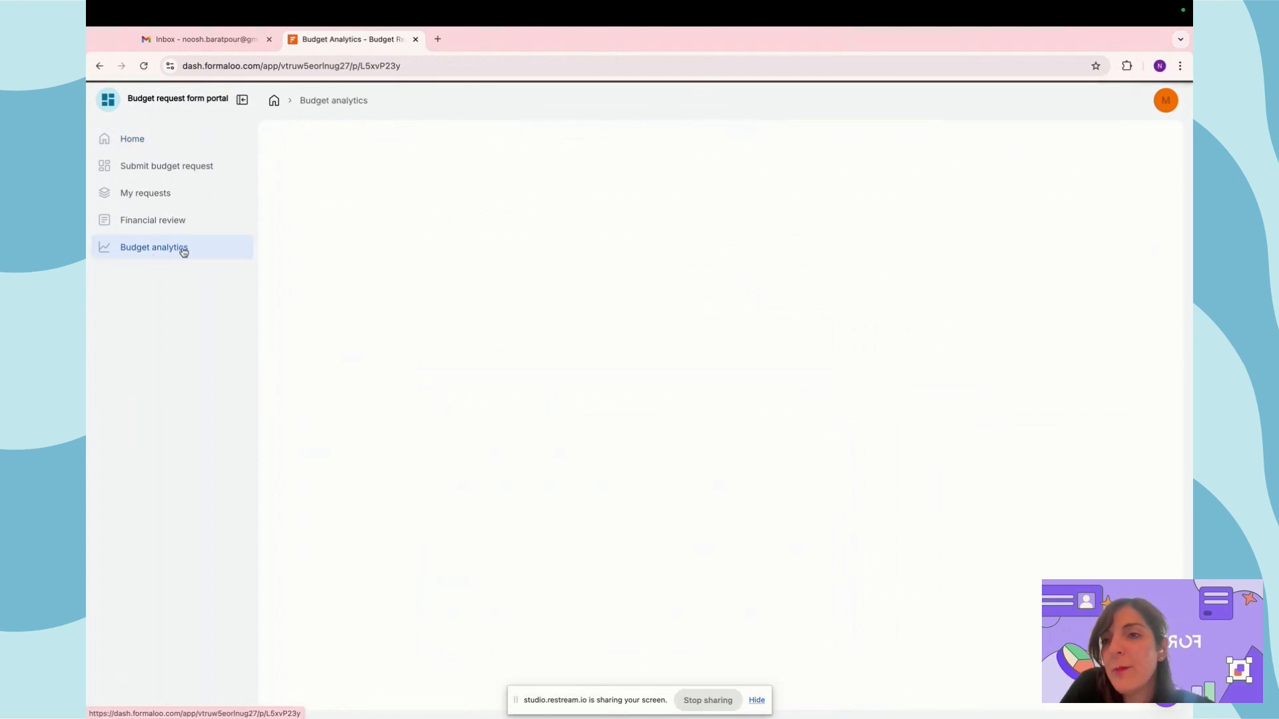
pyautogui.click(161, 222)
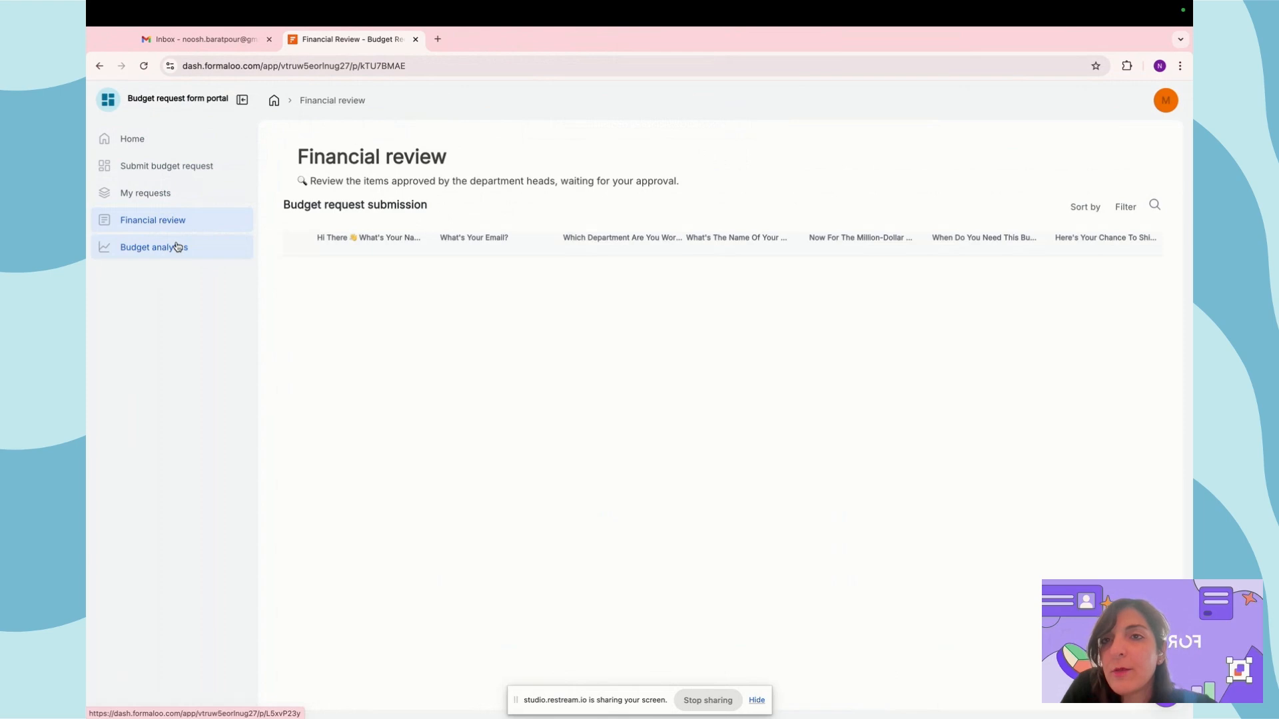
pyautogui.hotkey('ctrl', 'Right')
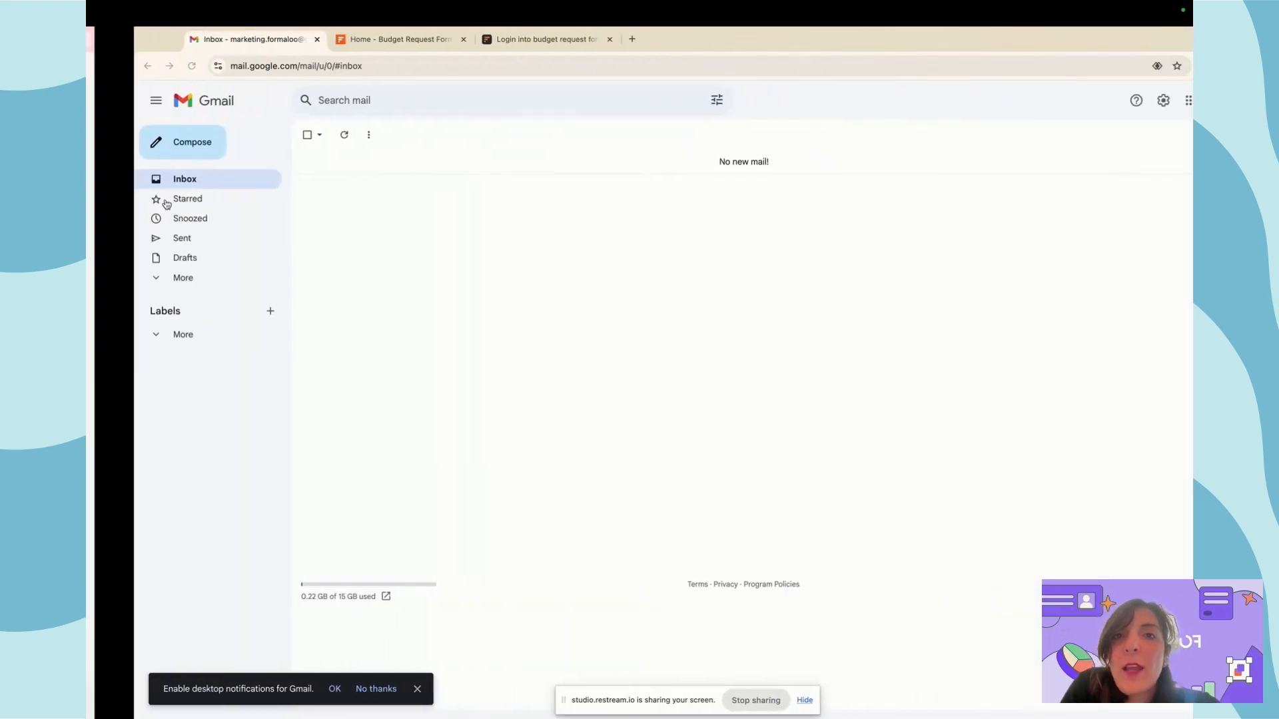
# Refresh the Gmail inbox twice for the portal login code, alternating with the portal tabs
pyautogui.click(366, 38)
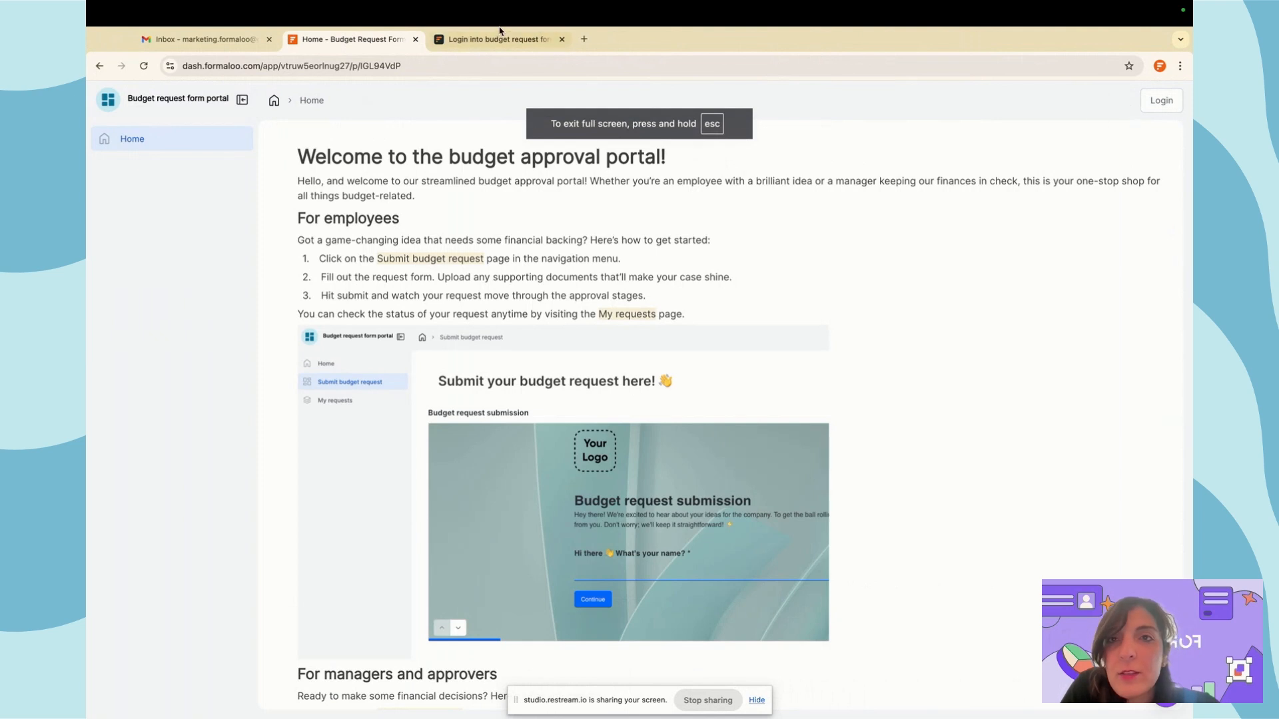
pyautogui.click(502, 38)
pyautogui.click(242, 48)
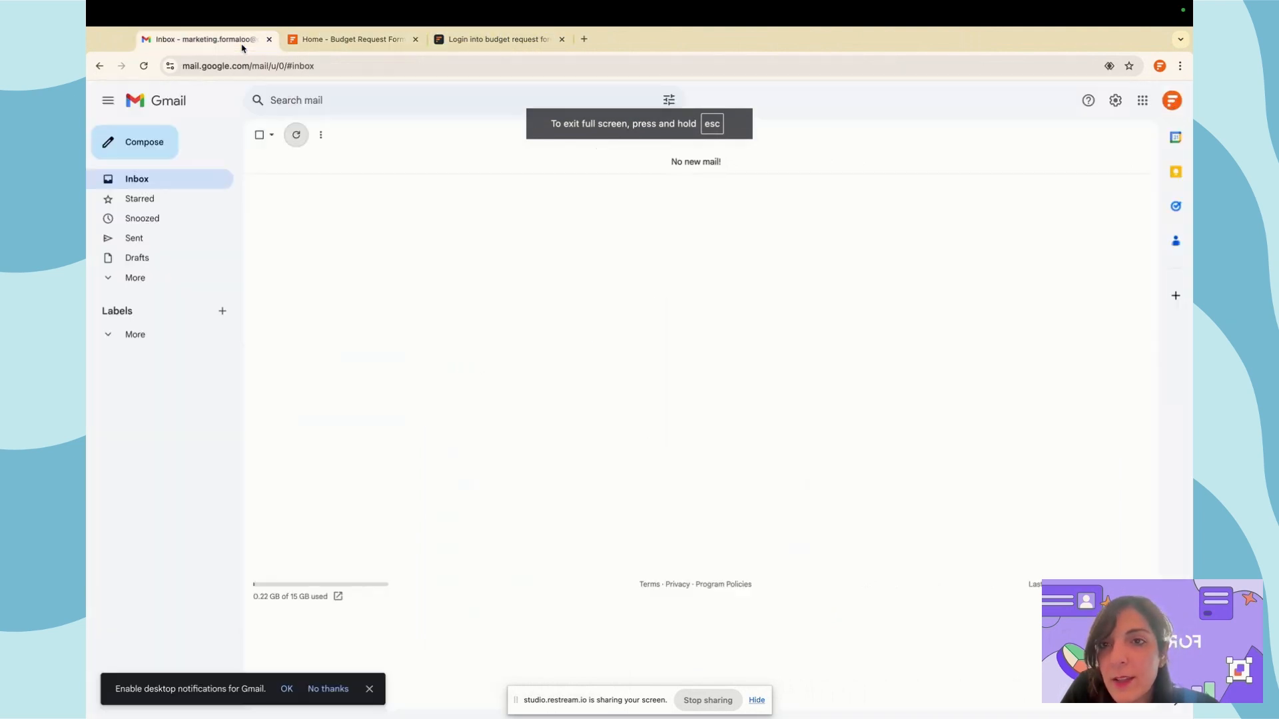
pyautogui.click(297, 133)
pyautogui.click(510, 40)
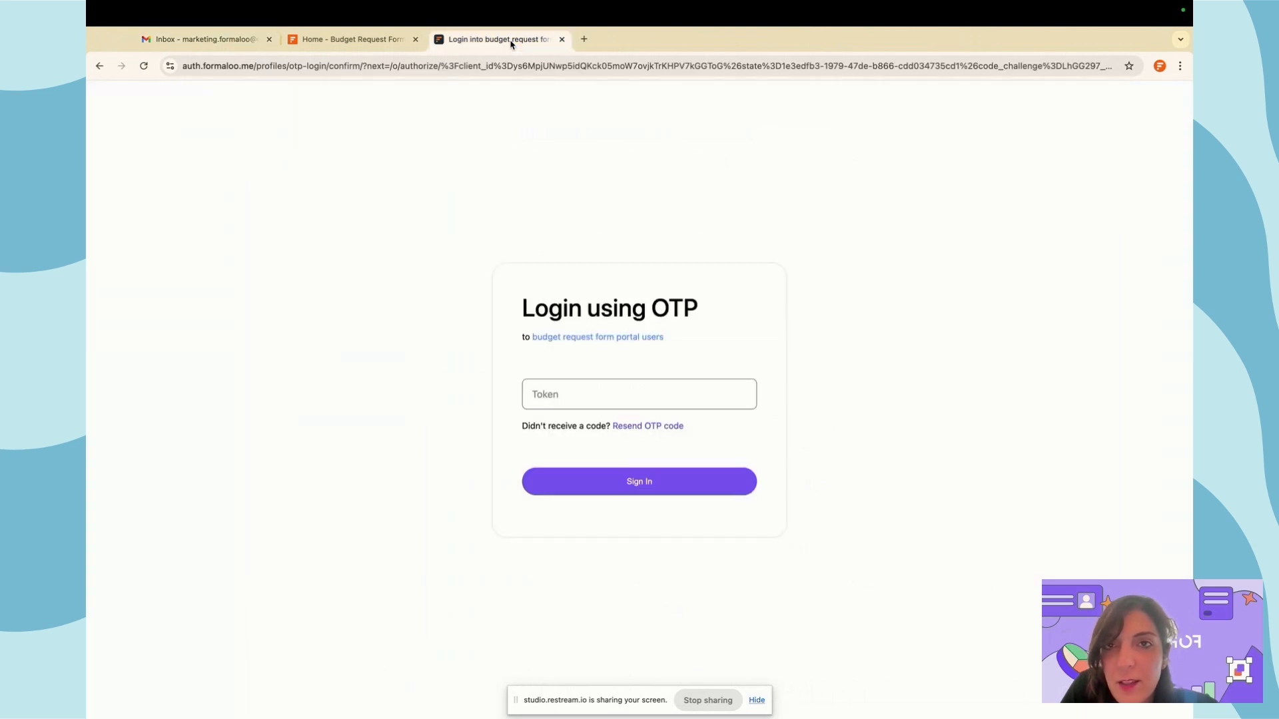
pyautogui.click(205, 42)
pyautogui.click(297, 142)
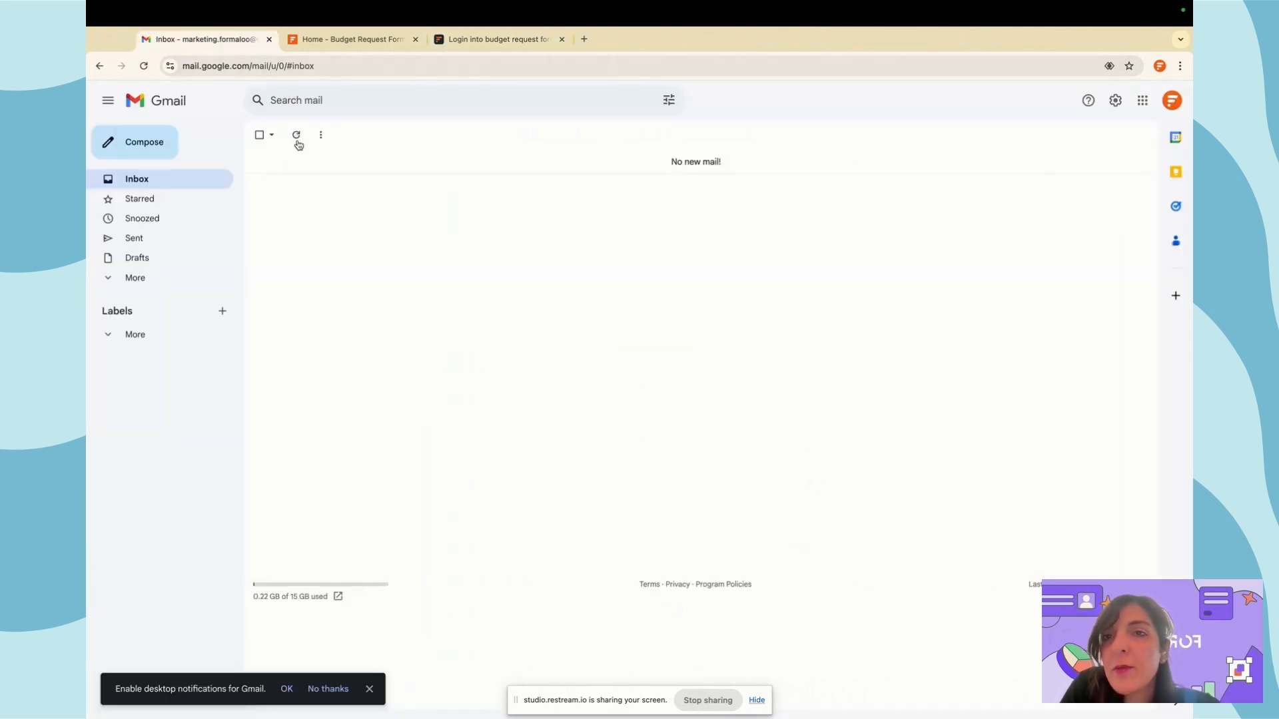
pyautogui.click(500, 40)
pyautogui.click(335, 40)
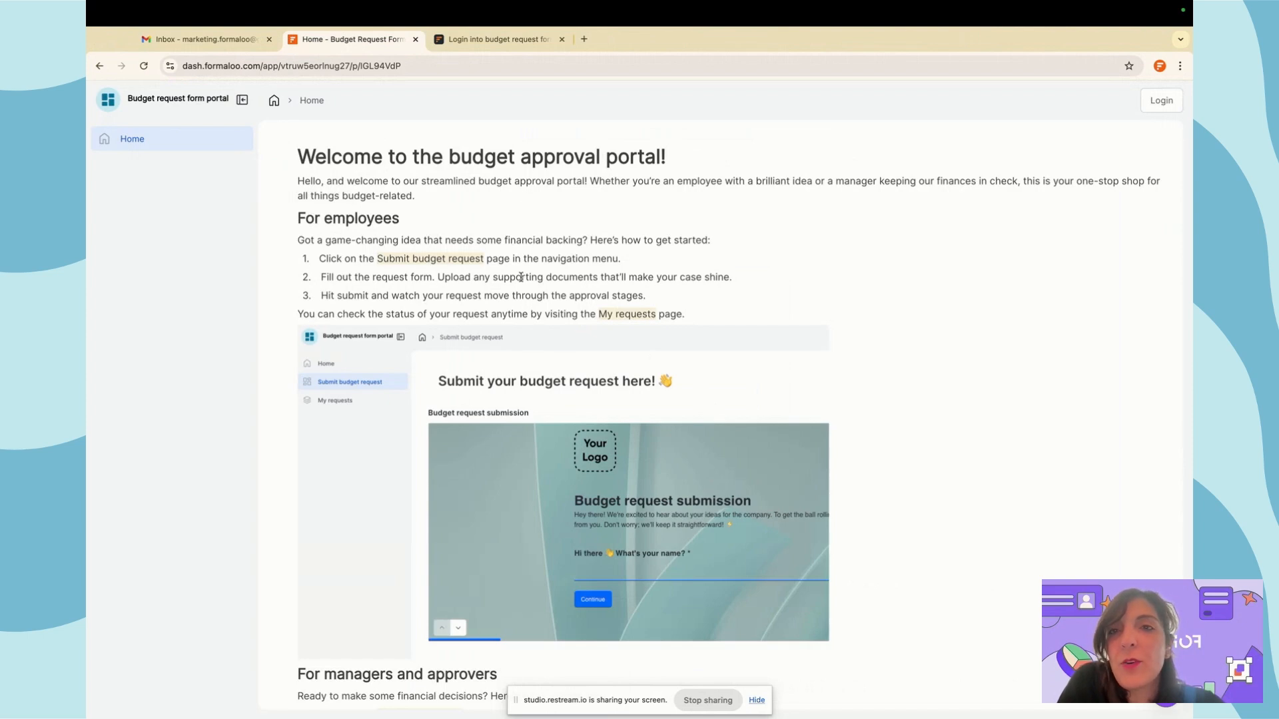
# Return to the Formaloo editor's Requests overview board
pyautogui.hotkey('ctrl', 'Left')
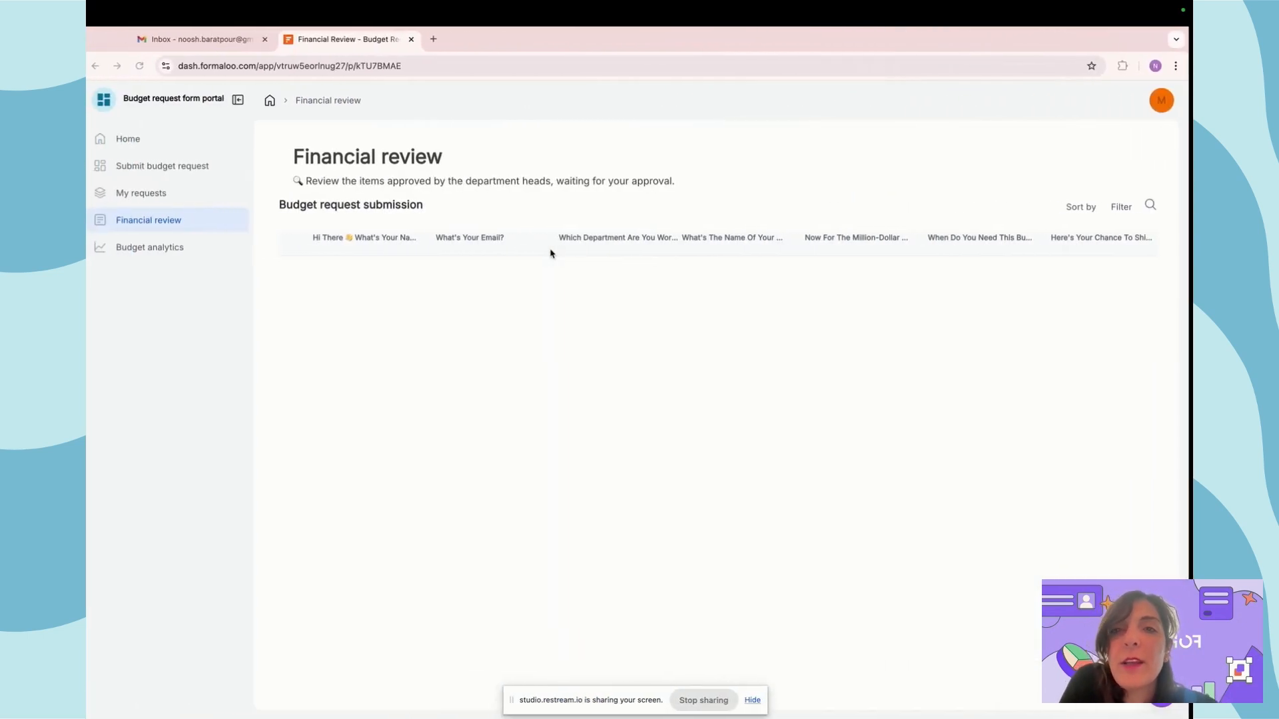
pyautogui.hotkey('ctrl', 'Left')
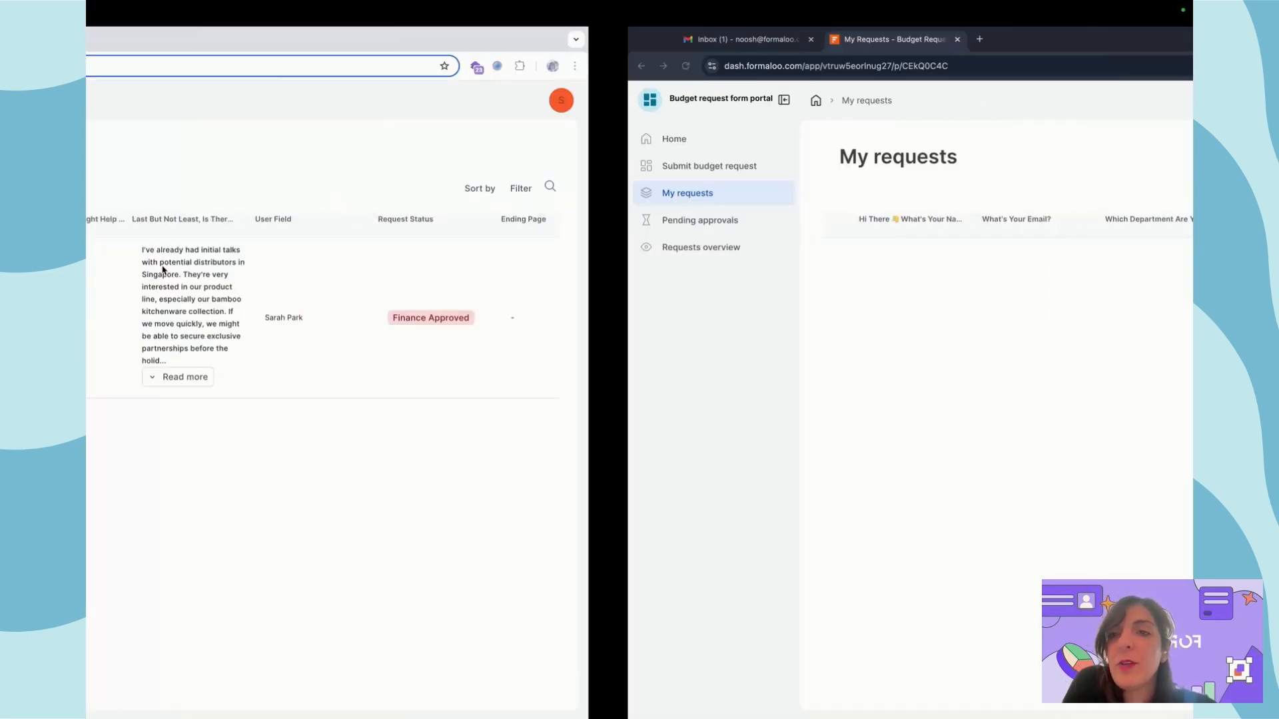
pyautogui.hotkey('ctrl', 'Left')
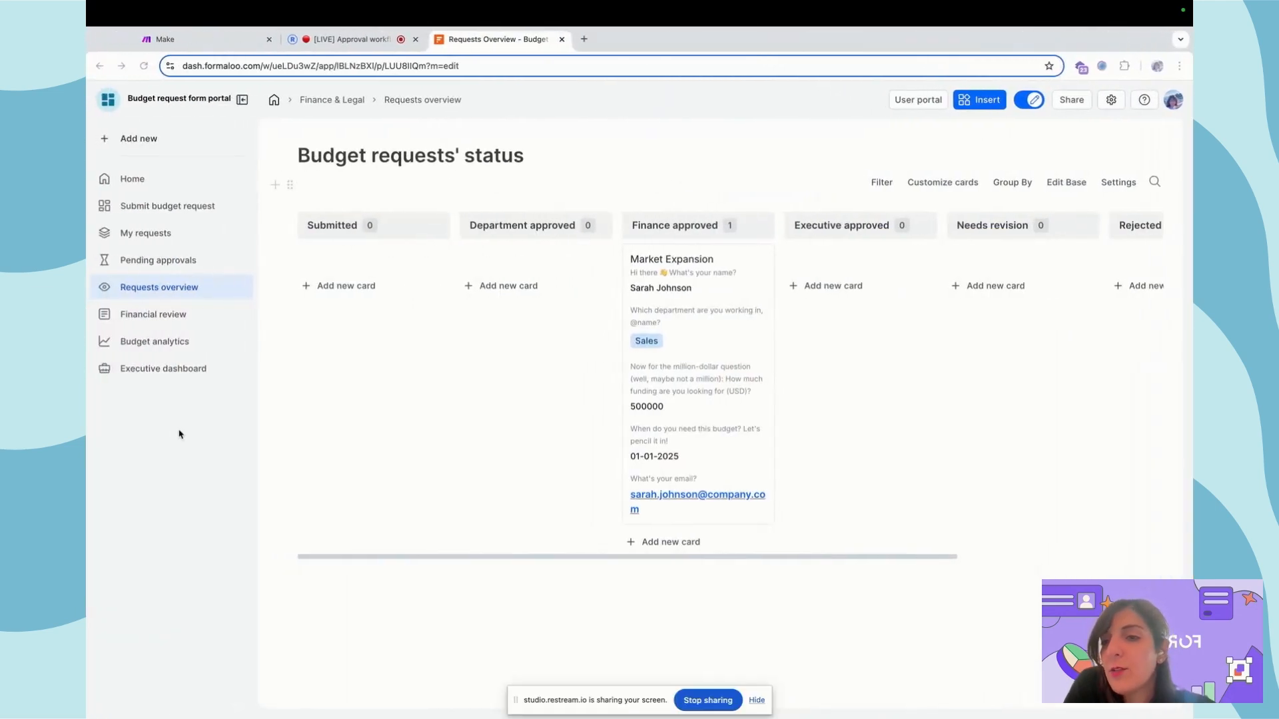
# Check the Executive dashboard, then list the six portal users and inspect row 6's record
pyautogui.click(176, 370)
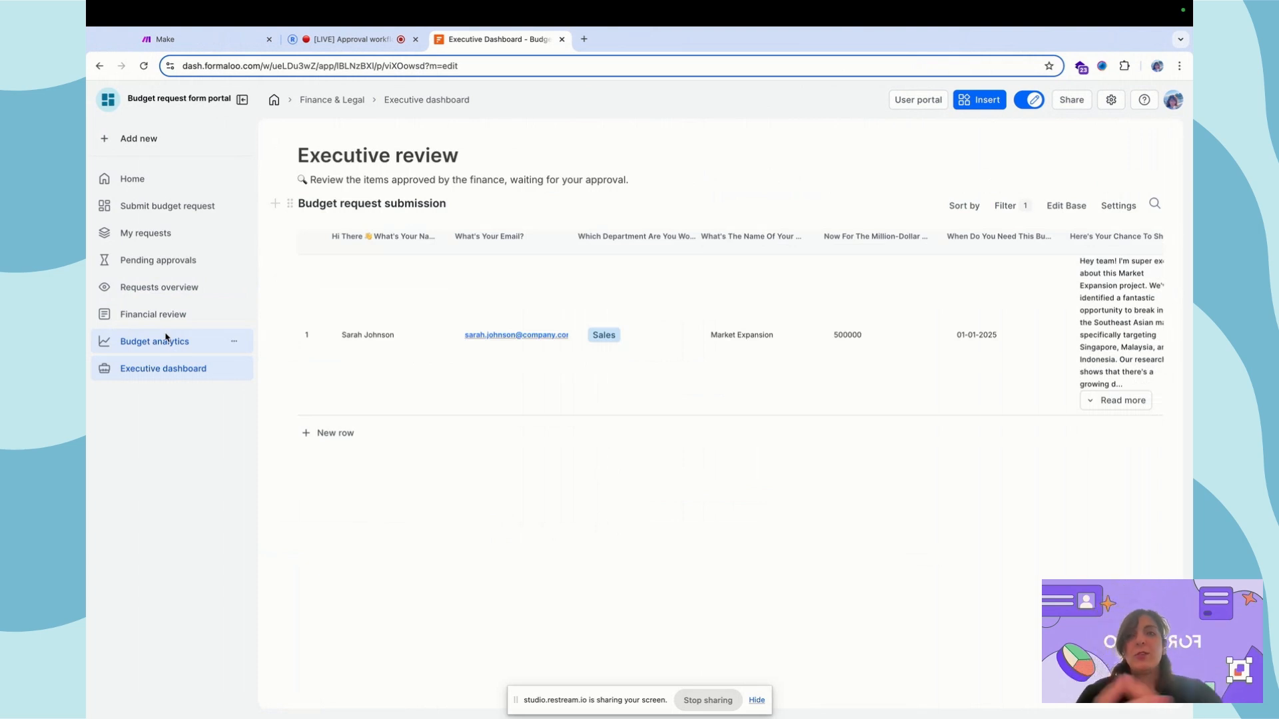
pyautogui.click(918, 100)
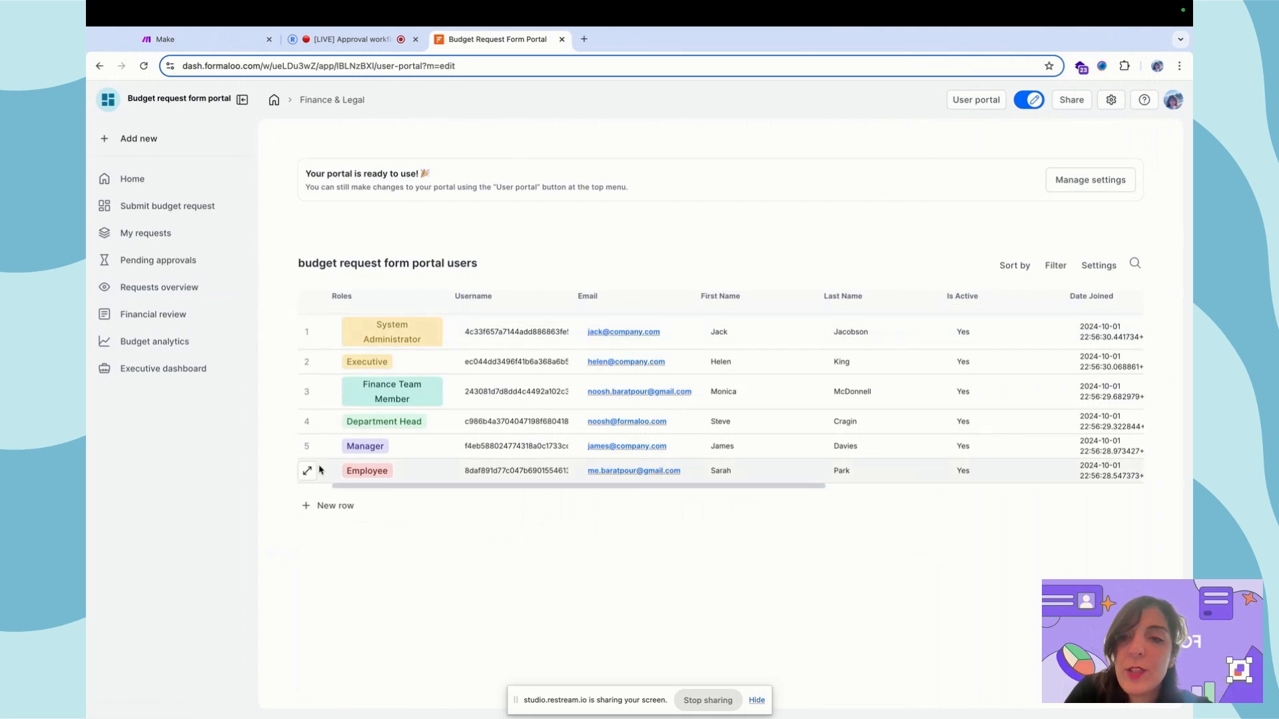
pyautogui.click(306, 471)
pyautogui.click(627, 421)
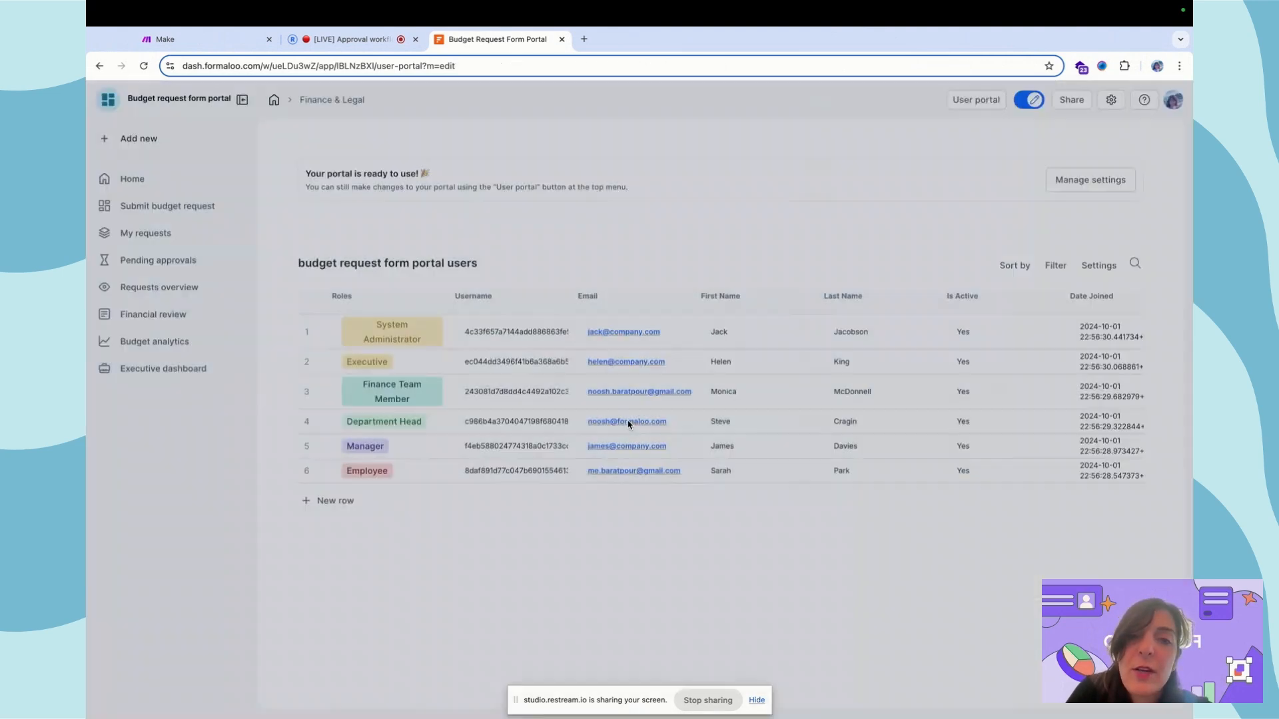